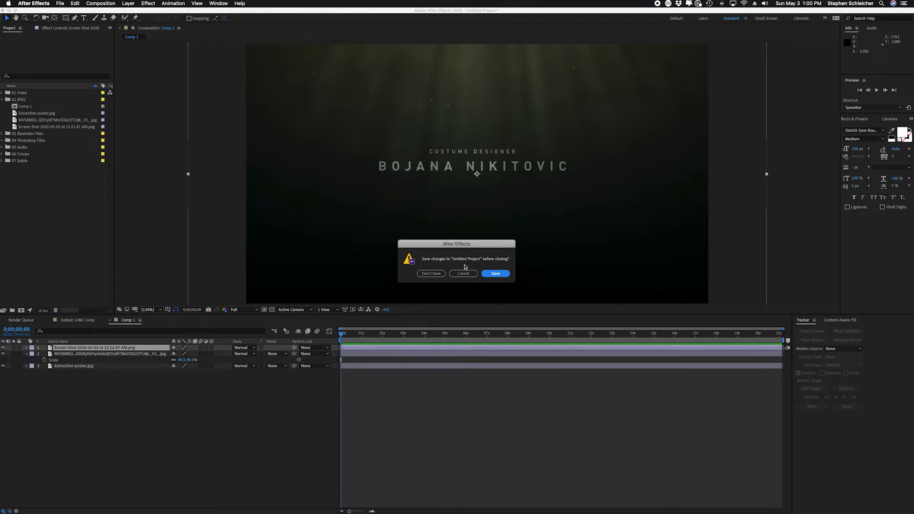
# - Create a new composition named End Credits with the HDTV 1080 24 preset
pyautogui.click(61, 4)
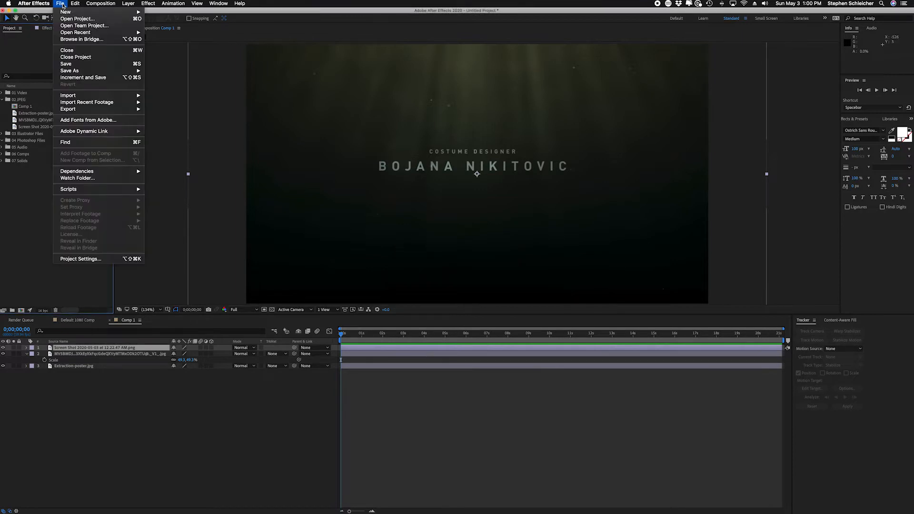
pyautogui.click(26, 232)
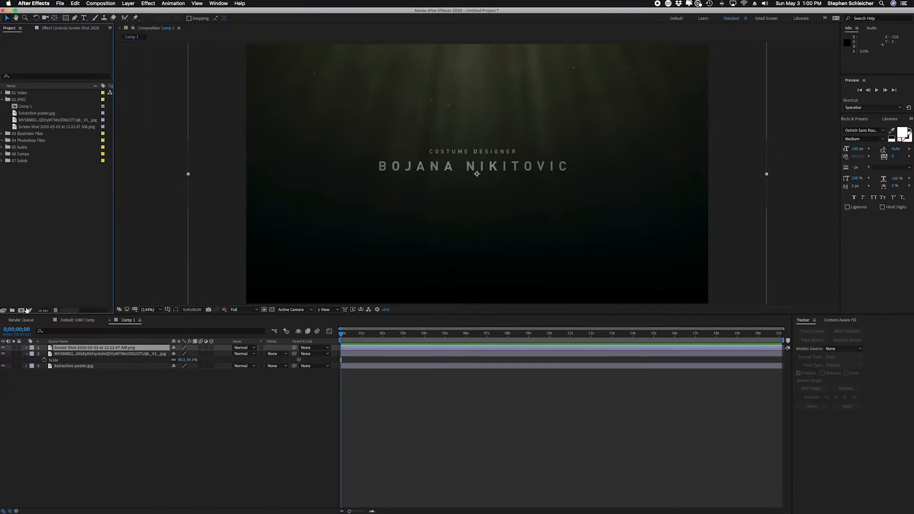
pyautogui.click(21, 310)
pyautogui.write('E')
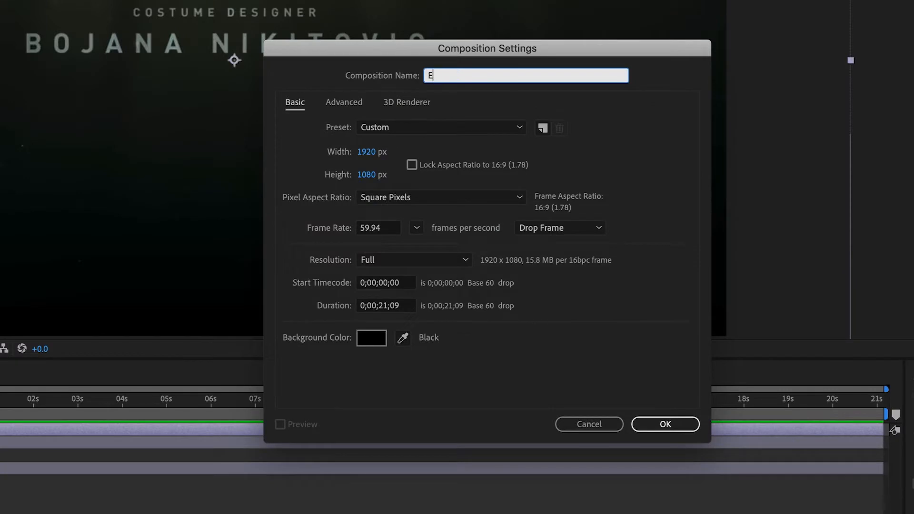
pyautogui.write('nd Credits')
pyautogui.click(519, 127)
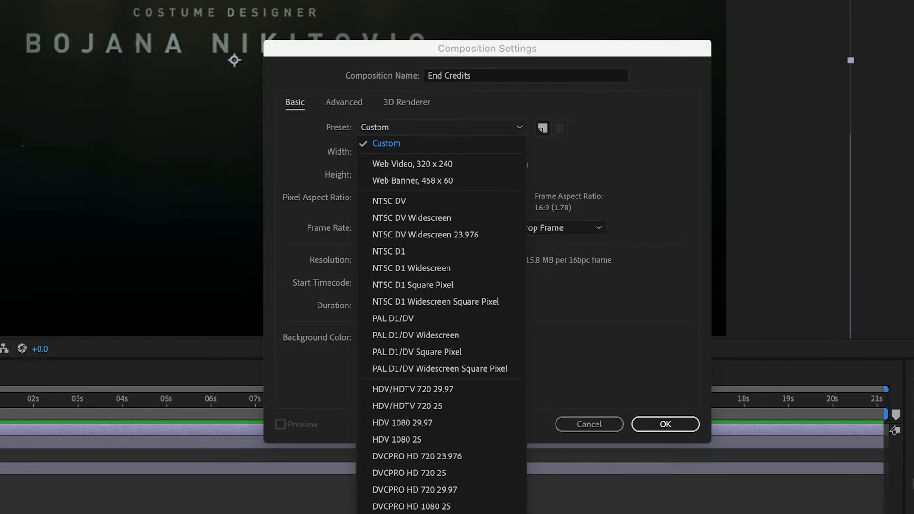
pyautogui.click(404, 513)
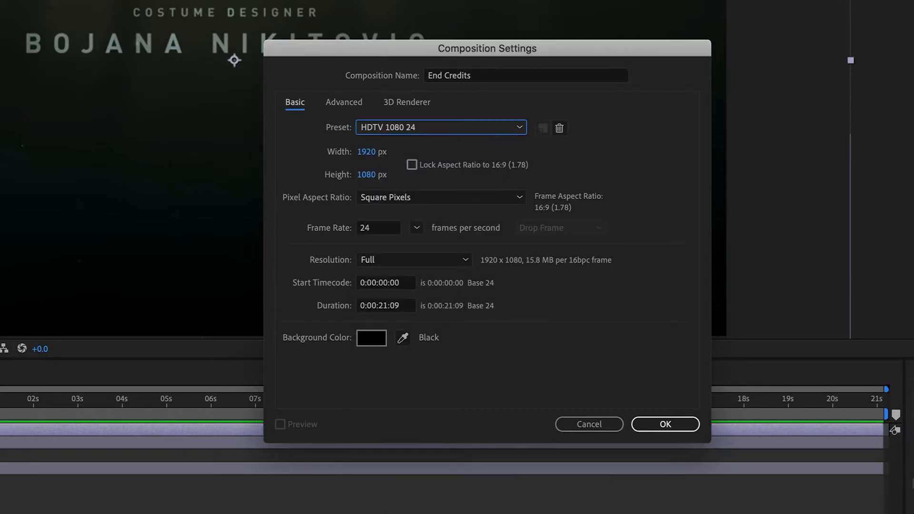
# - Set the End Credits composition's duration to 0:00:10:00 and accept its settings
pyautogui.click(400, 306)
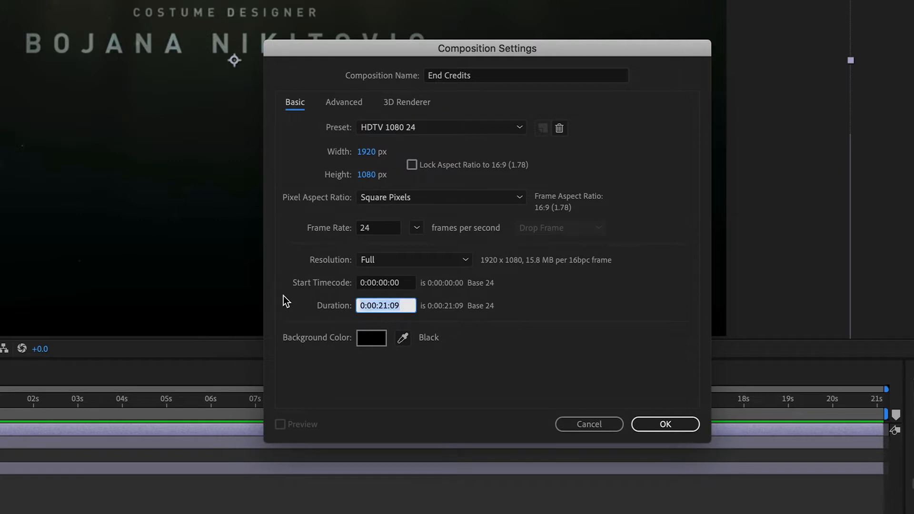
pyautogui.write('1000')
pyautogui.press('Tab')
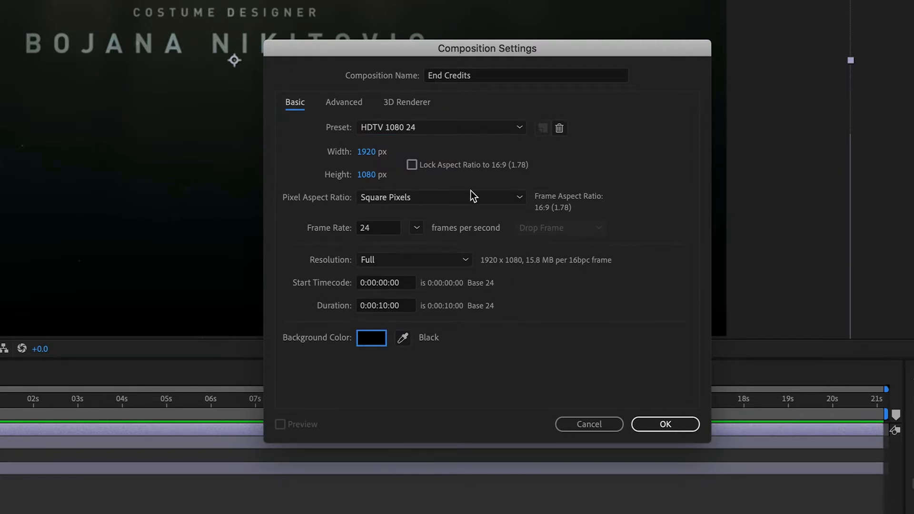
pyautogui.click(675, 428)
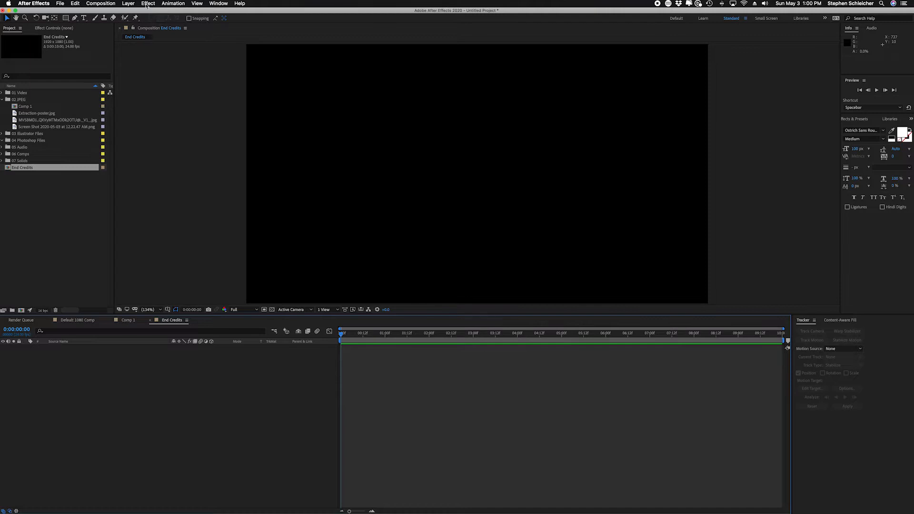
# - Add a black 1920 x 1080 px solid layer named Water color to the End Credits composition
pyautogui.click(128, 4)
pyautogui.moveTo(131, 12)
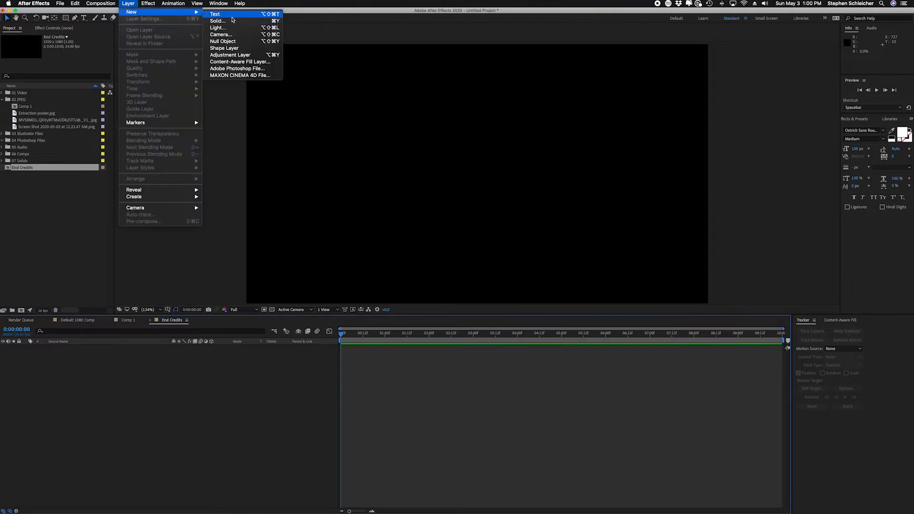
pyautogui.click(235, 22)
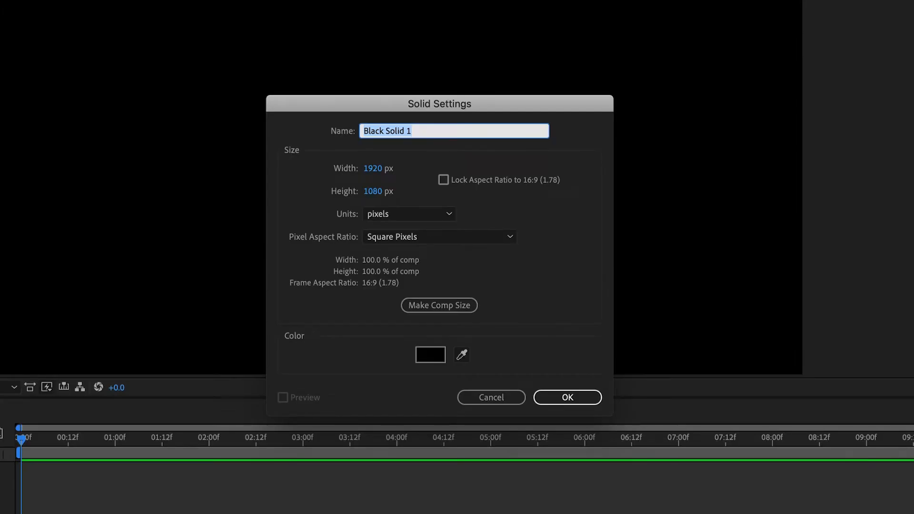
pyautogui.write('Water col')
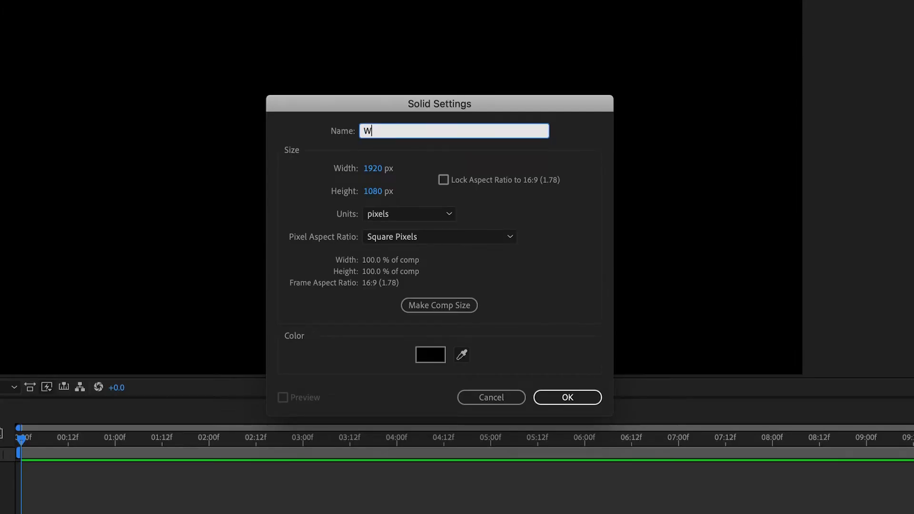
pyautogui.write('or')
pyautogui.click(568, 397)
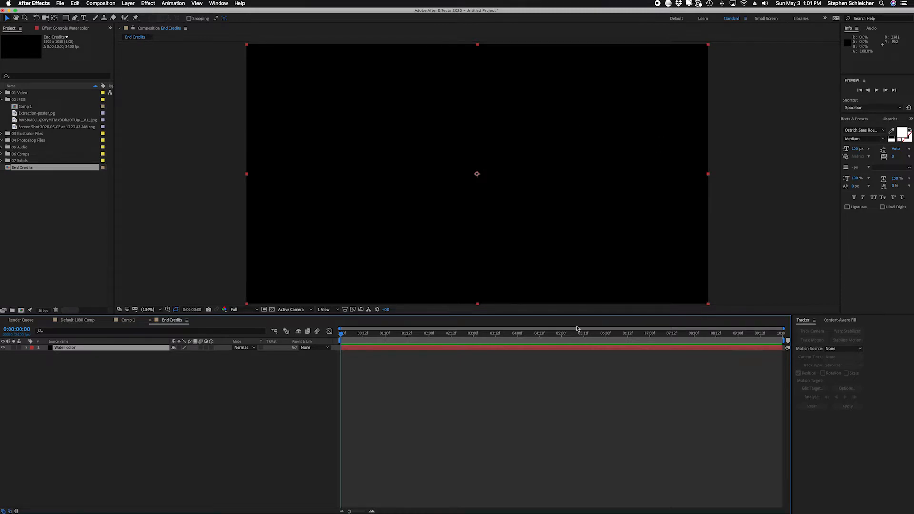
# - Examine the reference credit image in Comp 1, and return to the End Credits composition
pyautogui.click(21, 108)
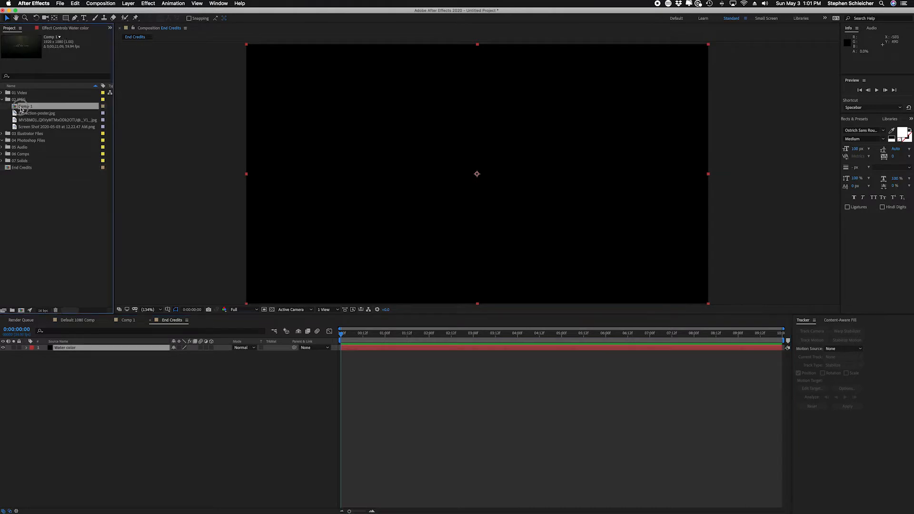
pyautogui.doubleClick(21, 107)
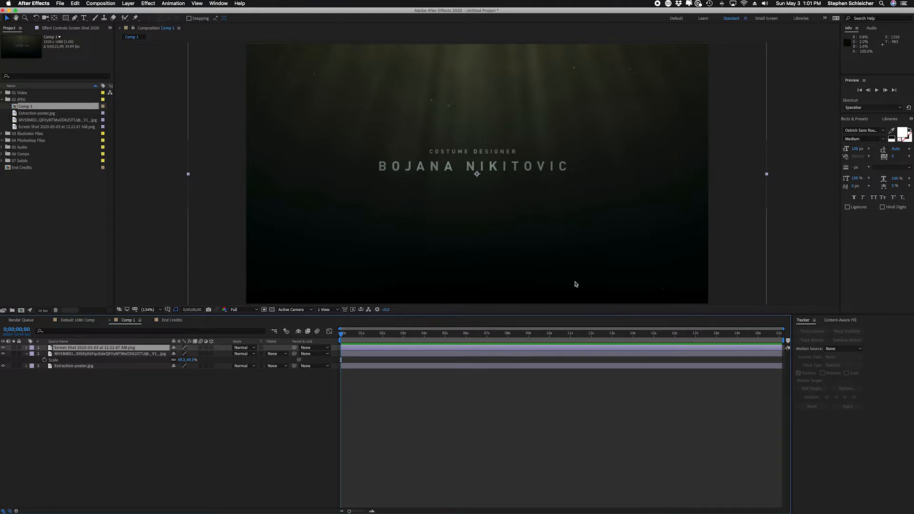
pyautogui.click(21, 168)
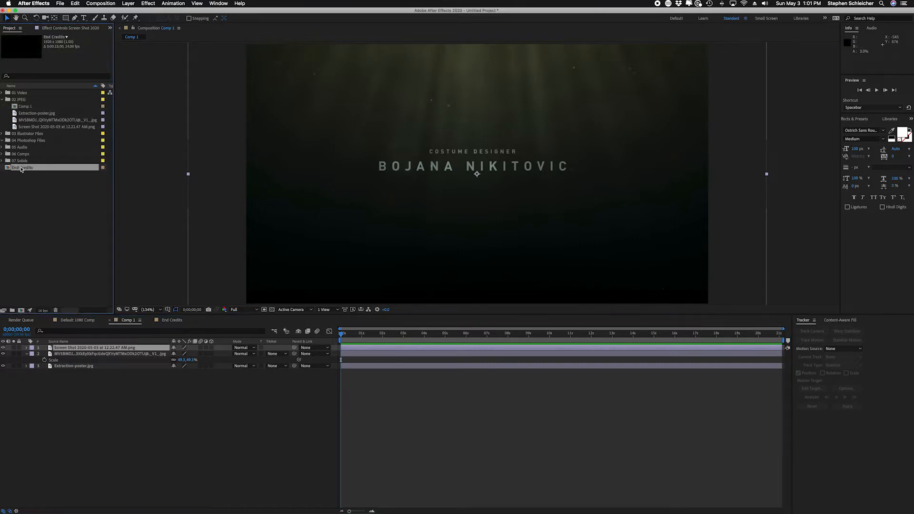
pyautogui.doubleClick(20, 168)
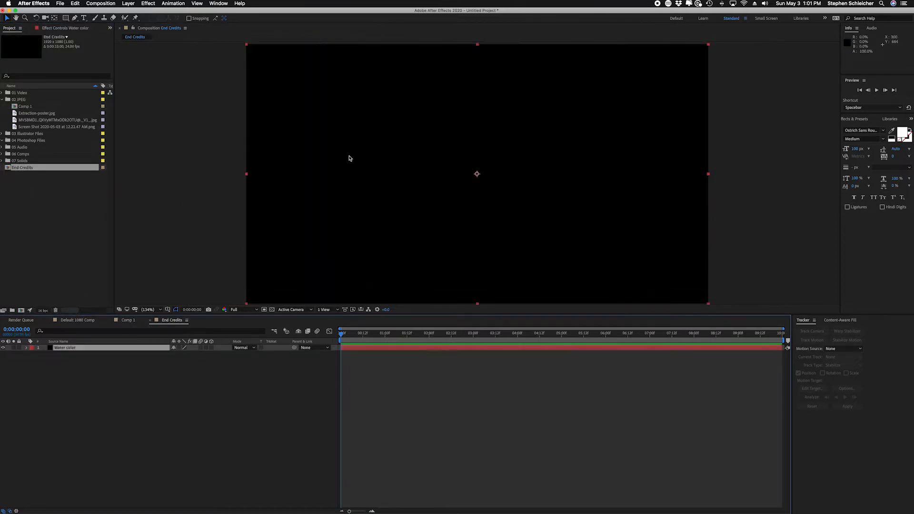
# - Find the Gradient Ramp effect by searching for "Grad" and apply it to the Water color layer
pyautogui.moveTo(841, 112); pyautogui.dragTo(790, 116)
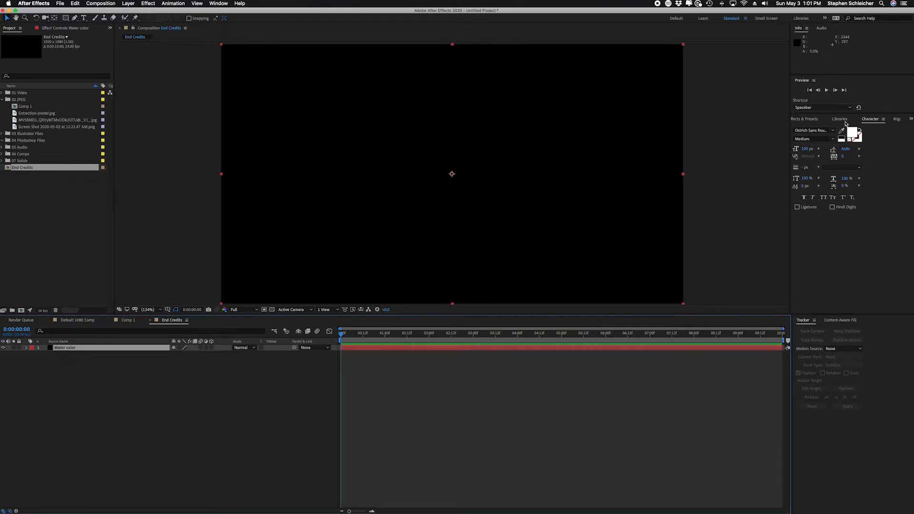
pyautogui.click(815, 120)
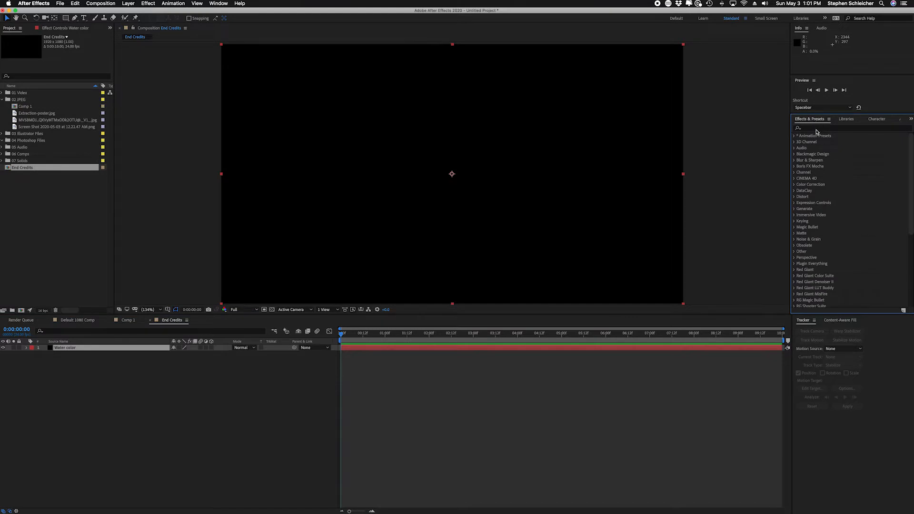
pyautogui.click(819, 129)
pyautogui.write('Gradiant')
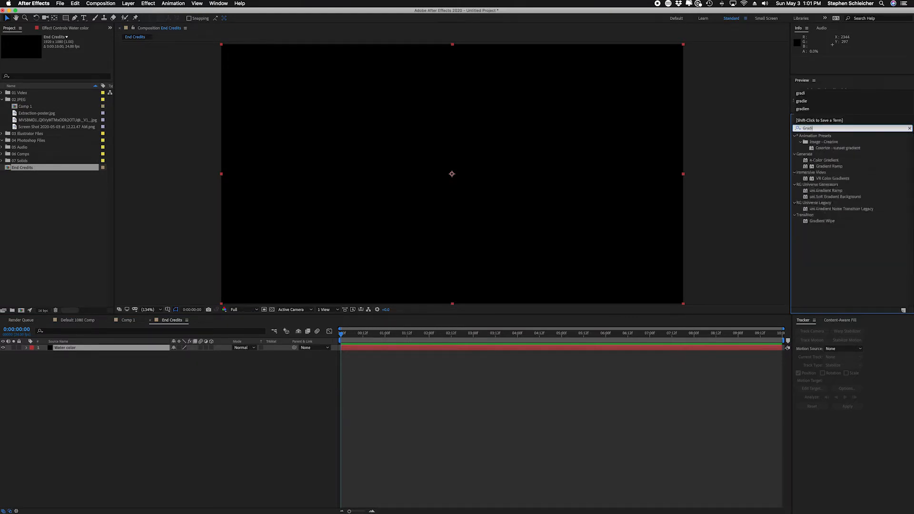
pyautogui.press('BackSpace')
pyautogui.press('BackSpace')
pyautogui.press('BackSpace')
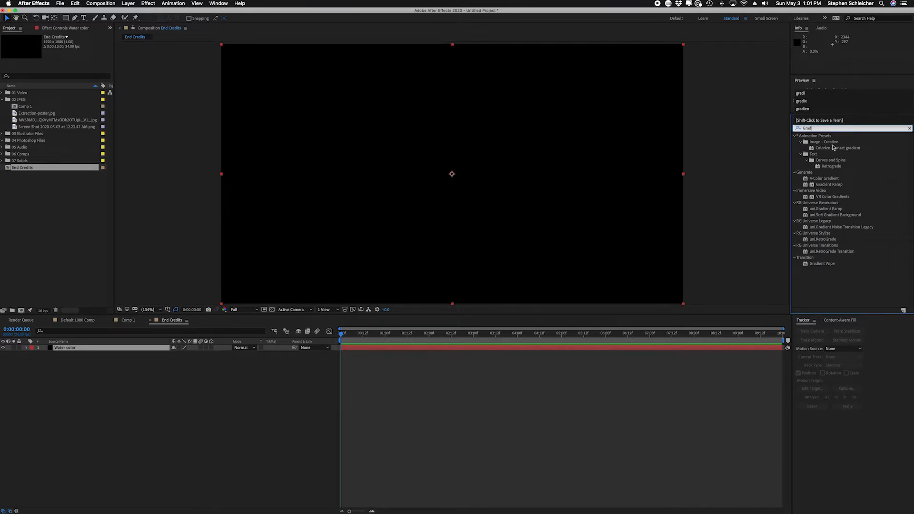
pyautogui.click(832, 184)
pyautogui.moveTo(833, 184); pyautogui.dragTo(93, 348)
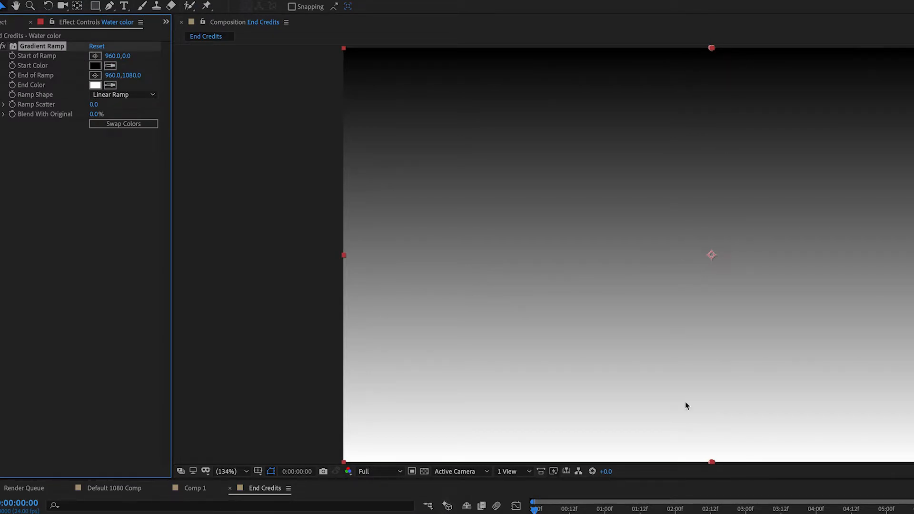
# - Set the Gradient Ramp's start color to R 23, G 23, B 17
pyautogui.click(96, 66)
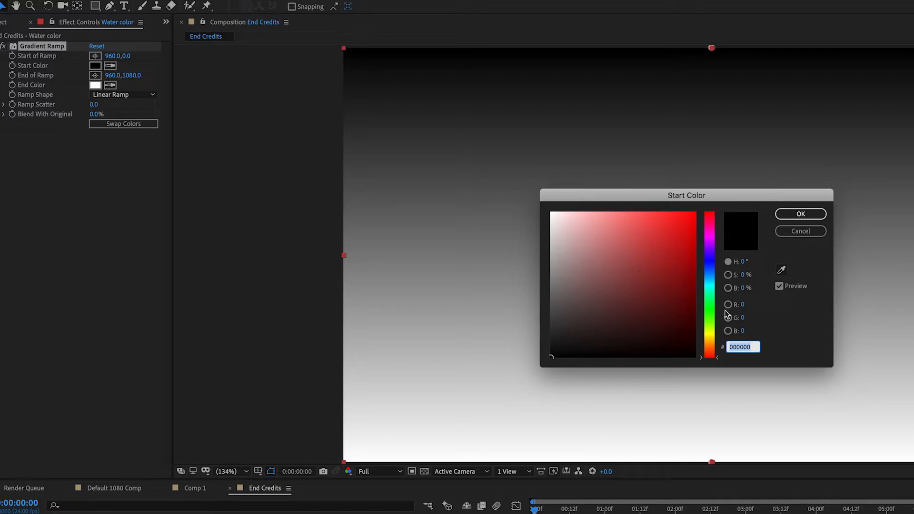
pyautogui.click(741, 304)
pyautogui.write('23')
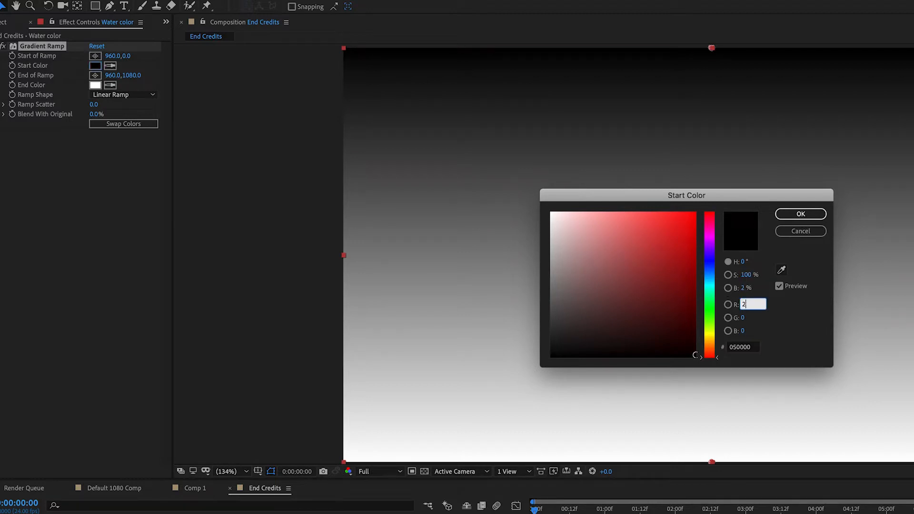
pyautogui.press('Tab')
pyautogui.write('23')
pyautogui.press('Tab')
pyautogui.write('17')
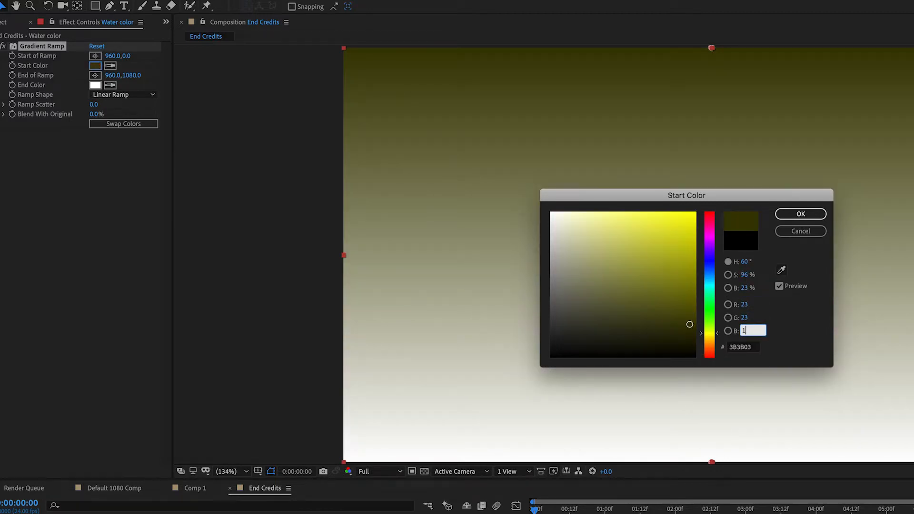
pyautogui.press('Tab')
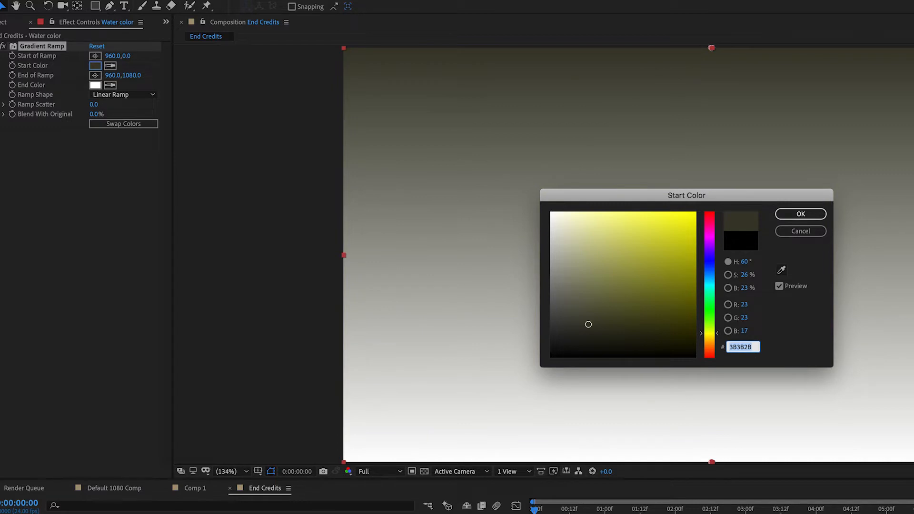
pyautogui.click(809, 215)
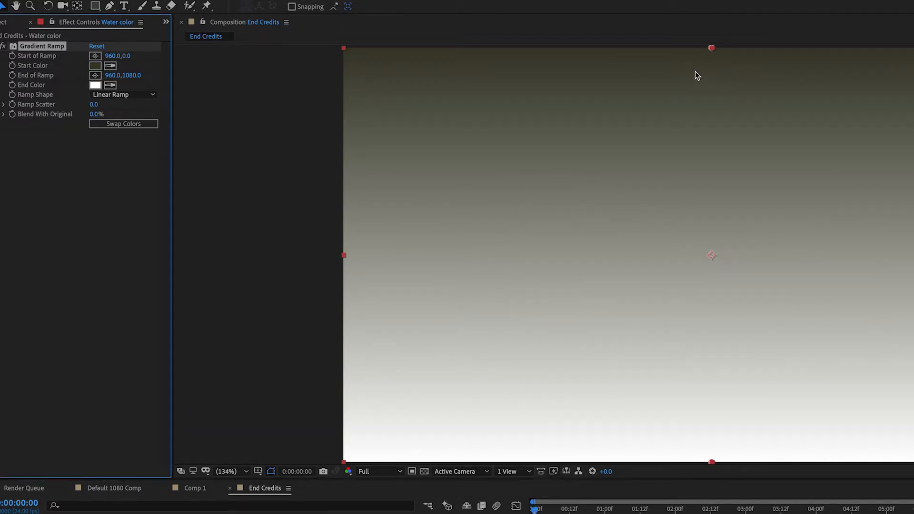
# - Set the Gradient Ramp's end color to R 2, G 5, B 5
pyautogui.click(95, 86)
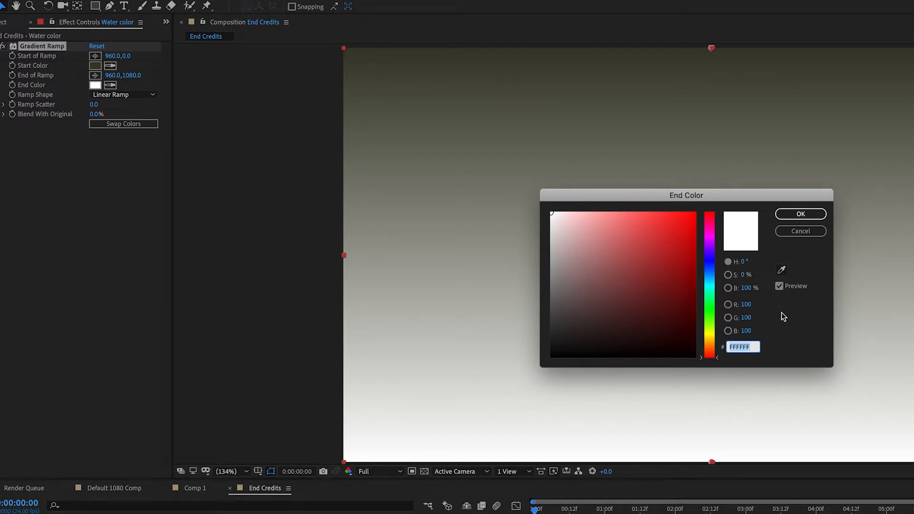
pyautogui.click(747, 305)
pyautogui.write('2')
pyautogui.press('Tab')
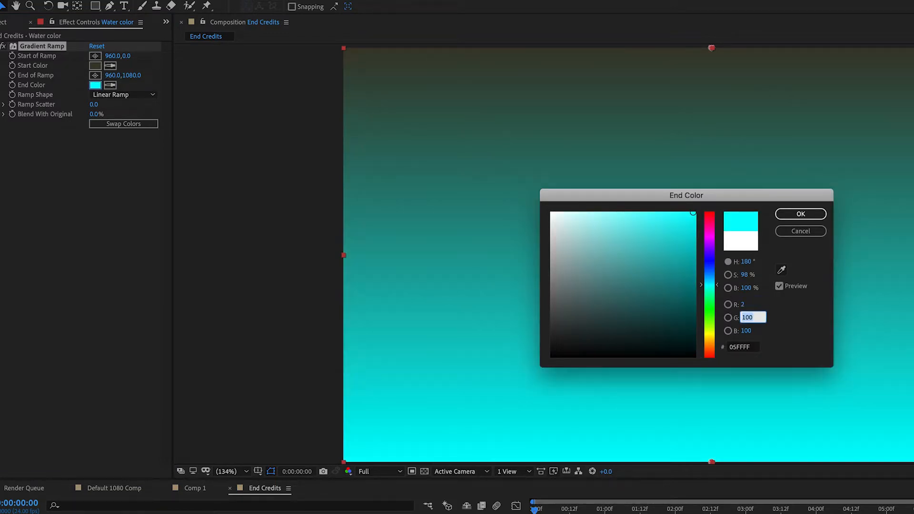
pyautogui.write('5')
pyautogui.press('Tab')
pyautogui.write('5')
pyautogui.press('Tab')
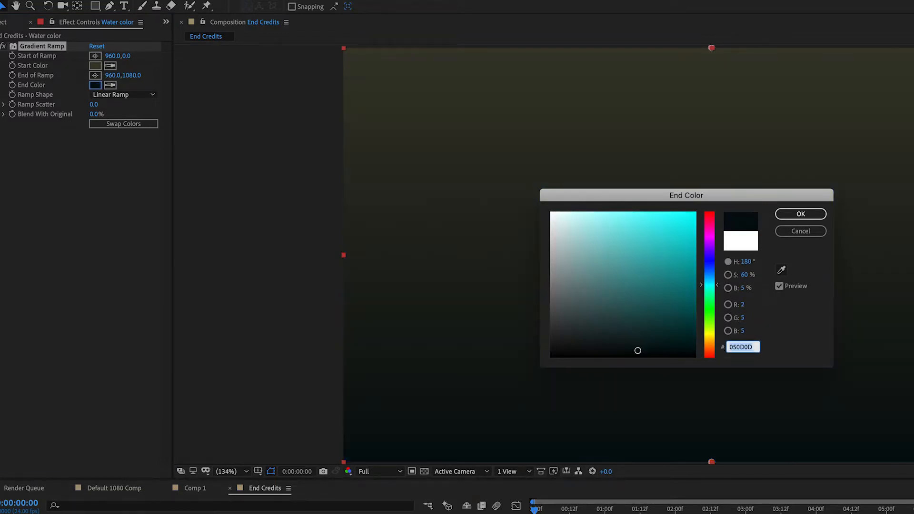
pyautogui.click(792, 217)
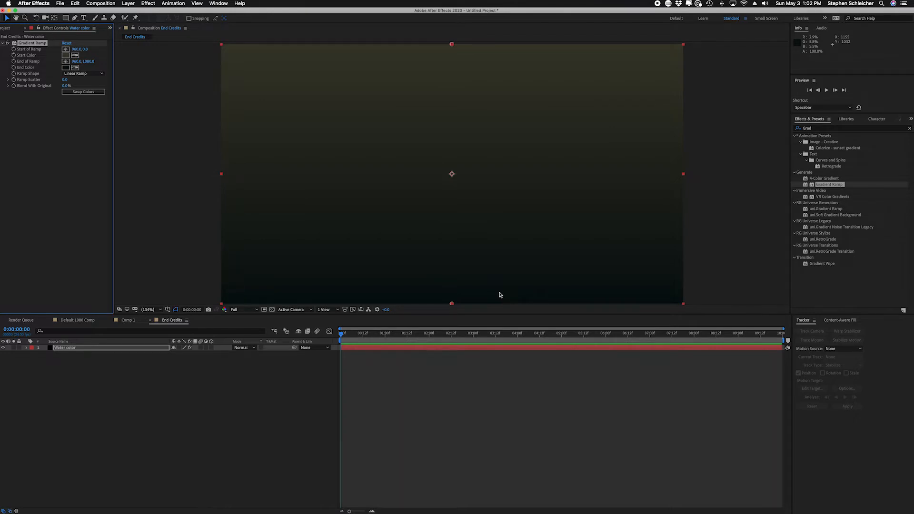
# - Add a second black solid named Light Rays above the Water color layer
pyautogui.click(218, 449)
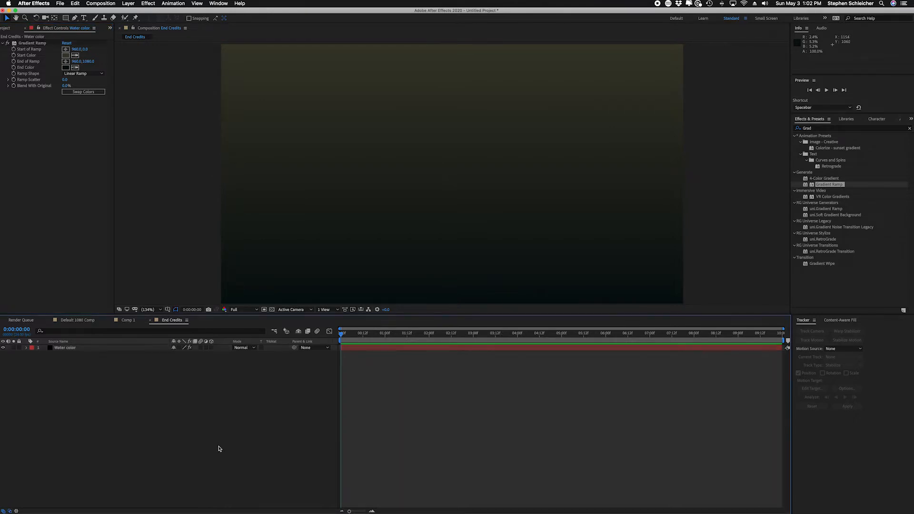
pyautogui.click(130, 4)
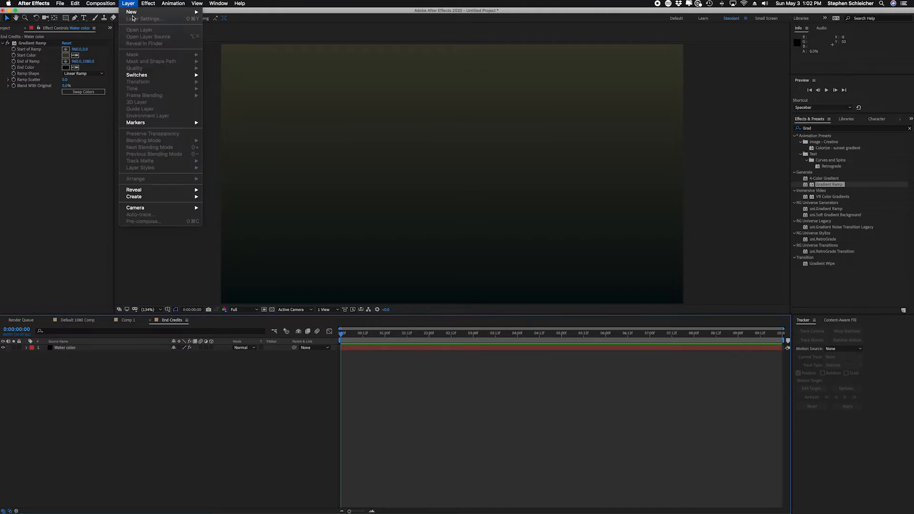
pyautogui.moveTo(133, 12)
pyautogui.click(217, 21)
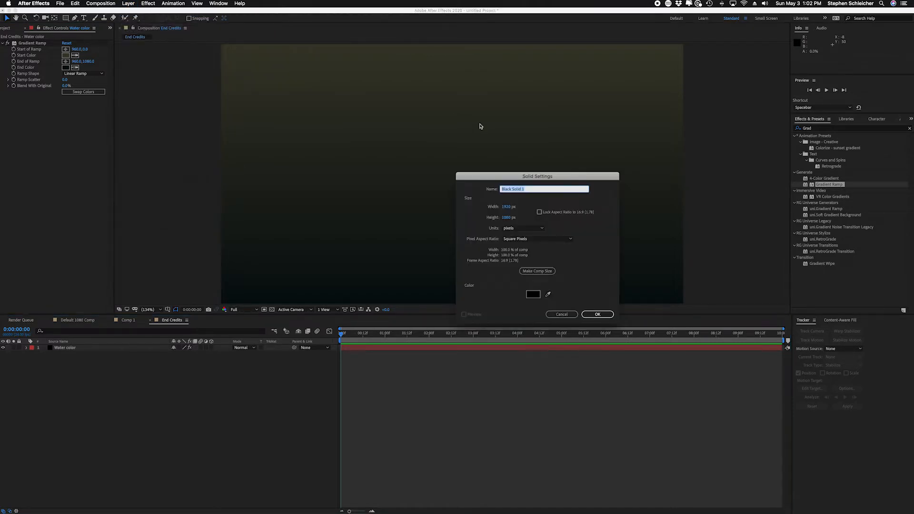
pyautogui.write('Light Rays')
pyautogui.click(597, 315)
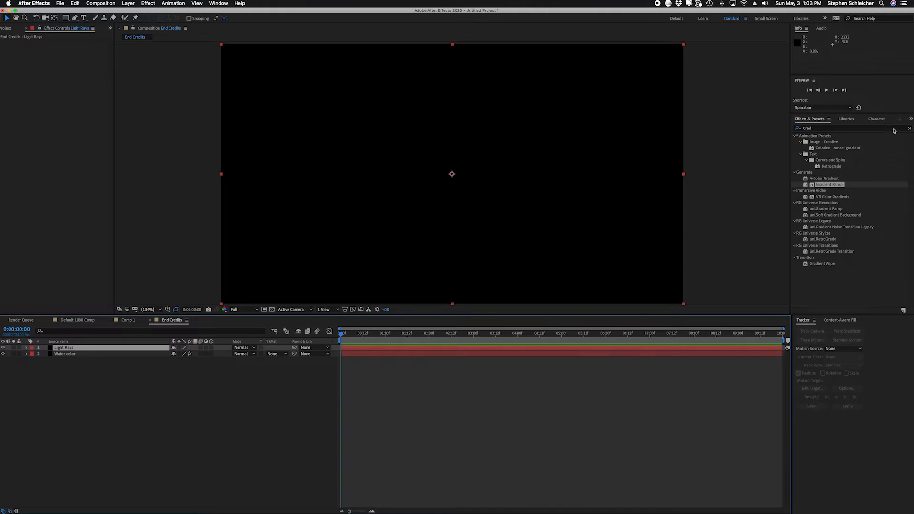
# - Find the Fractal Noise effect by searching for "Fractal" and apply it to the Light Rays layer
pyautogui.click(835, 128)
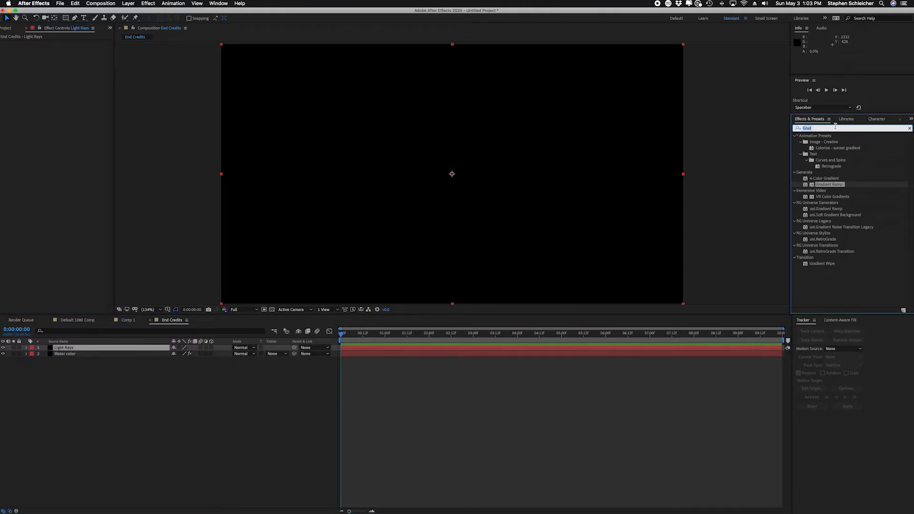
pyautogui.write('Fractal')
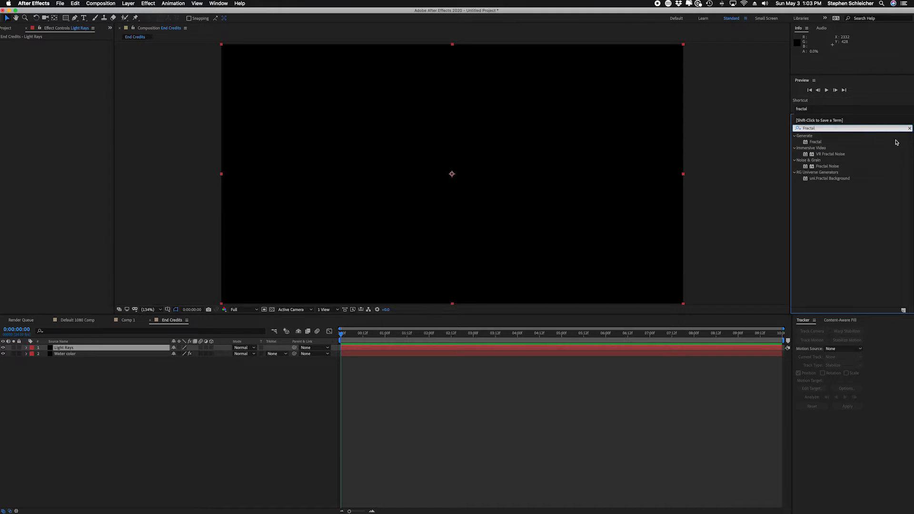
pyautogui.moveTo(831, 166); pyautogui.dragTo(540, 195)
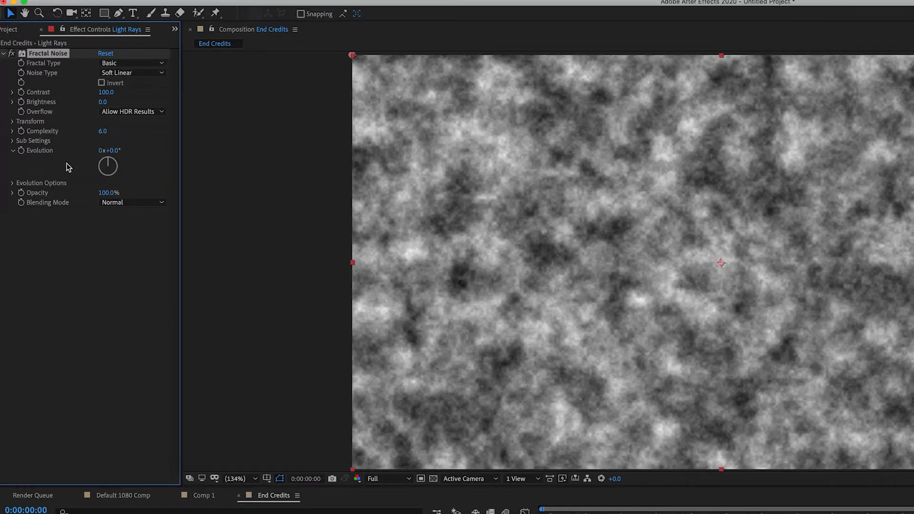
# - Choose Soft Linear as the Fractal Noise's noise type and set its contrast to 142
pyautogui.click(141, 73)
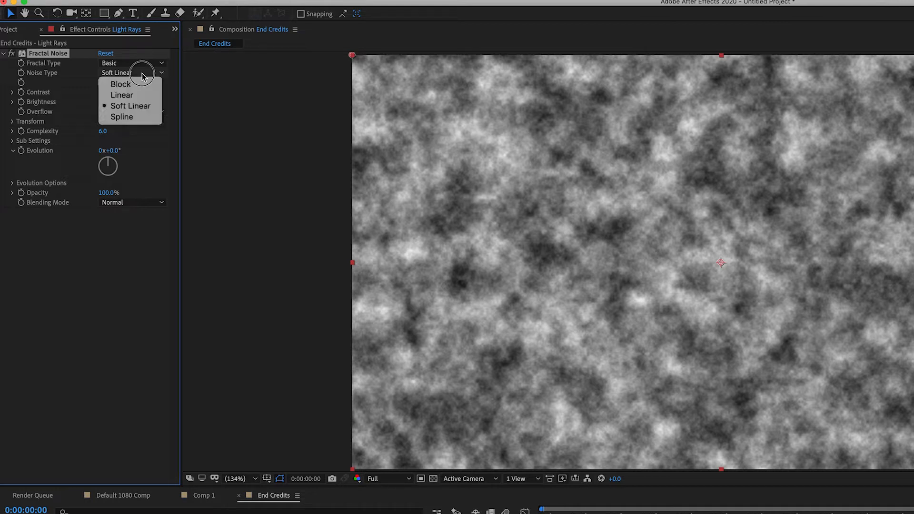
pyautogui.click(145, 106)
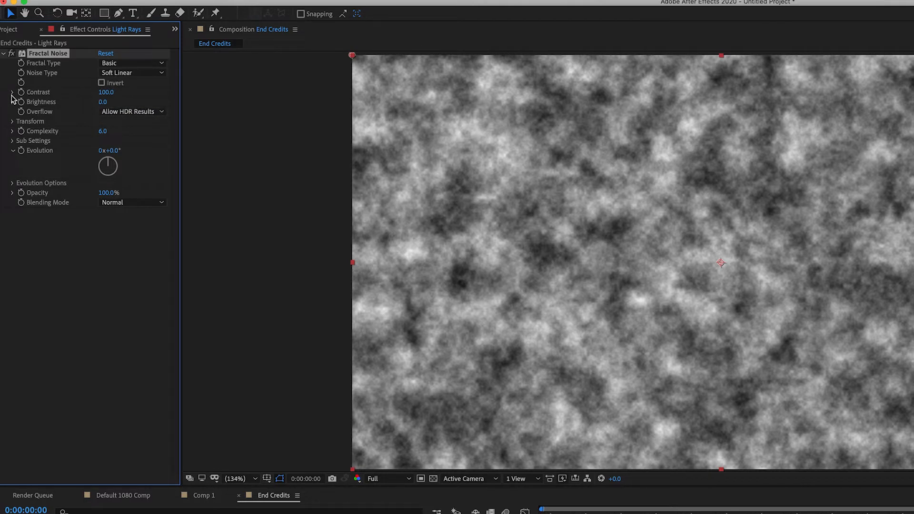
pyautogui.moveTo(106, 93); pyautogui.dragTo(128, 94)
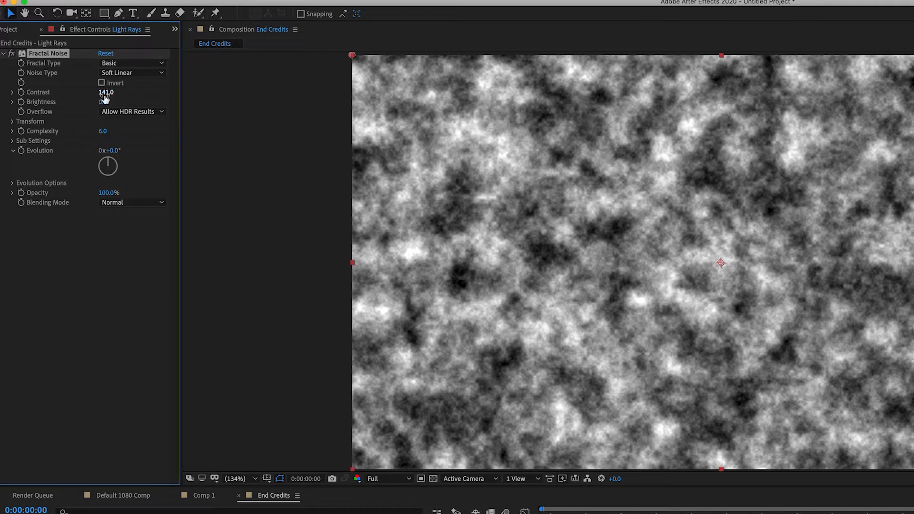
pyautogui.click(106, 93)
pyautogui.write('100')
pyautogui.press('Tab')
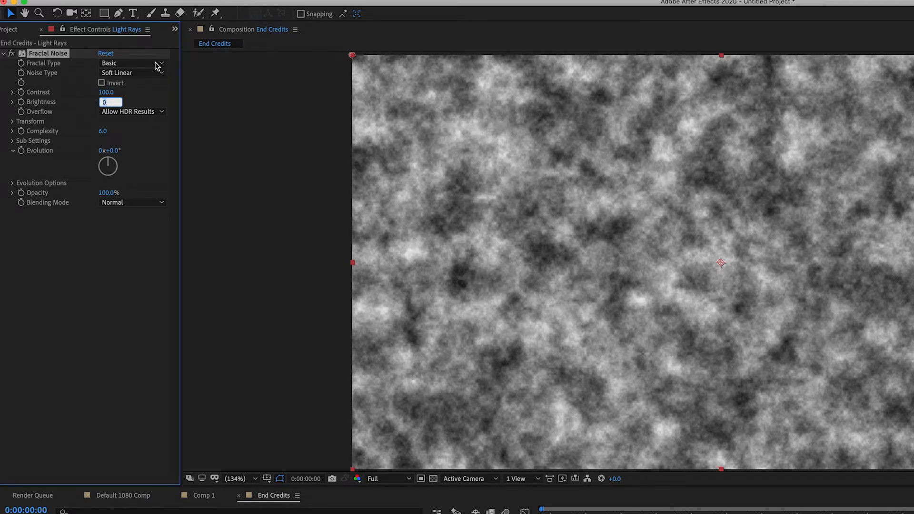
pyautogui.click(110, 92)
pyautogui.write('142')
pyautogui.press('Return')
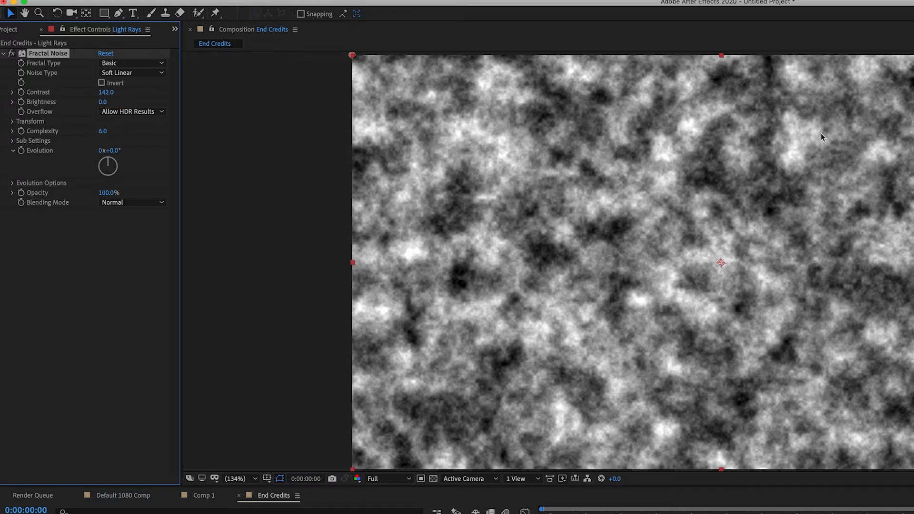
# - Try a different brightness and a uniform scale of 80 on the Fractal Noise, undoing each change
pyautogui.moveTo(105, 103); pyautogui.dragTo(174, 104)
pyautogui.press('super+z')
pyautogui.click(12, 123)
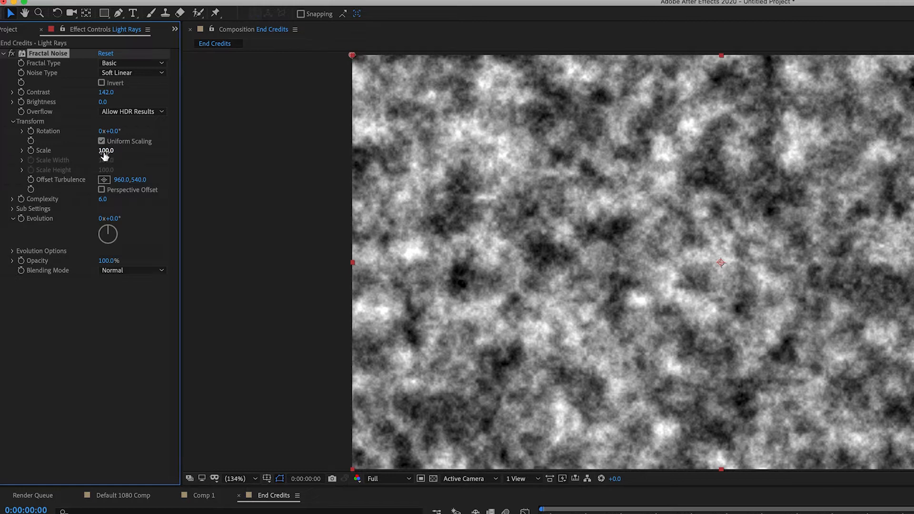
pyautogui.moveTo(104, 156)
pyautogui.mouseDown()
pyautogui.moveTo(201, 157)
pyautogui.moveTo(97, 159)
pyautogui.mouseUp()
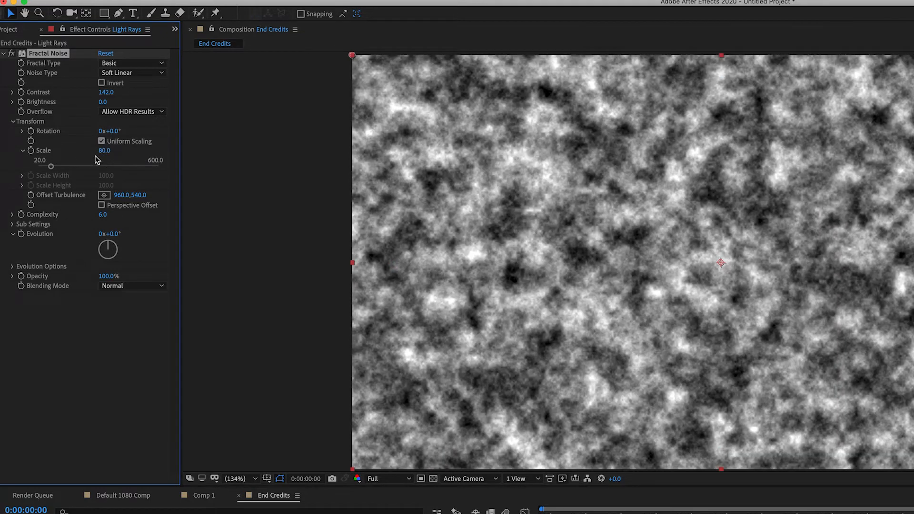
pyautogui.press('super+z')
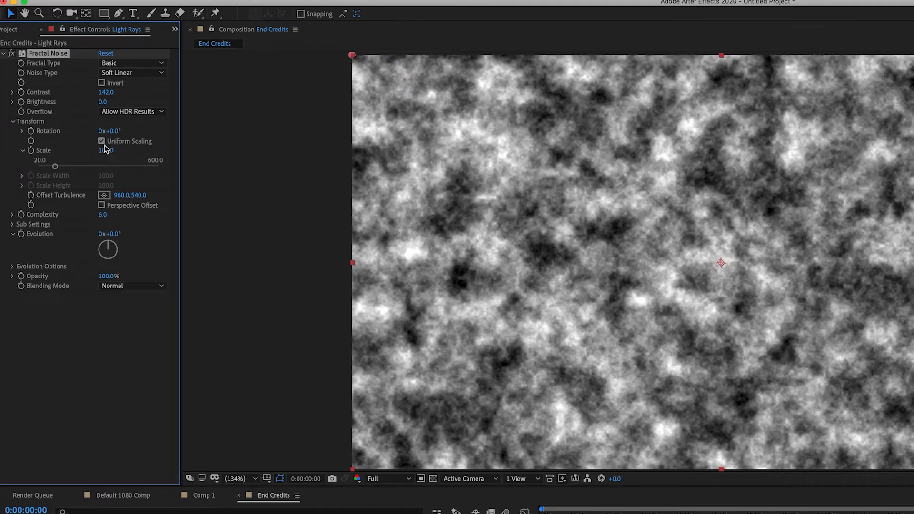
# - Turn off Uniform Scaling for the Fractal Noise and set its scale width to 54 and scale height to 1700
pyautogui.click(102, 142)
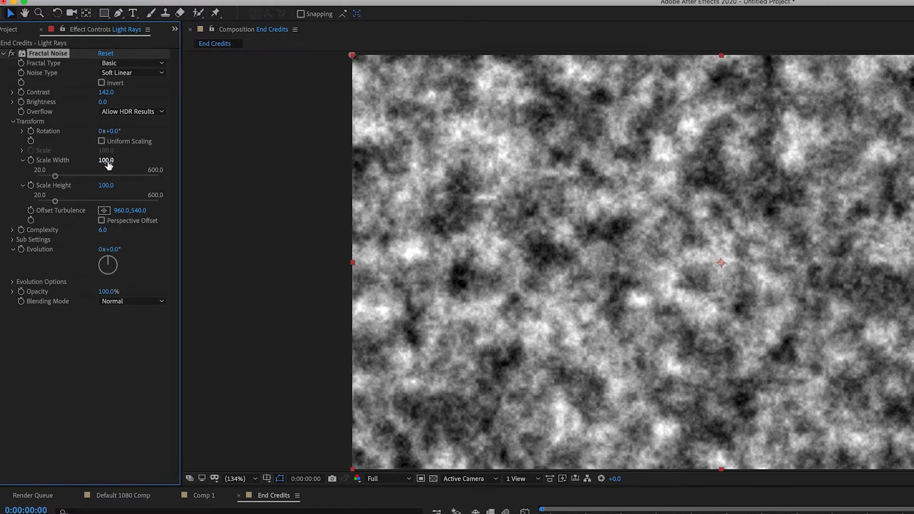
pyautogui.moveTo(108, 164); pyautogui.dragTo(85, 165)
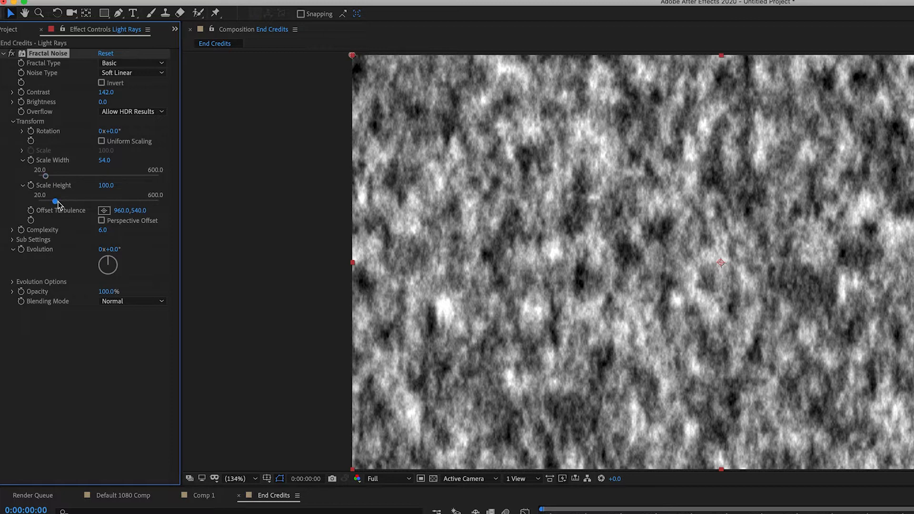
pyautogui.moveTo(56, 201)
pyautogui.mouseDown()
pyautogui.moveTo(179, 206)
pyautogui.moveTo(165, 204)
pyautogui.mouseUp()
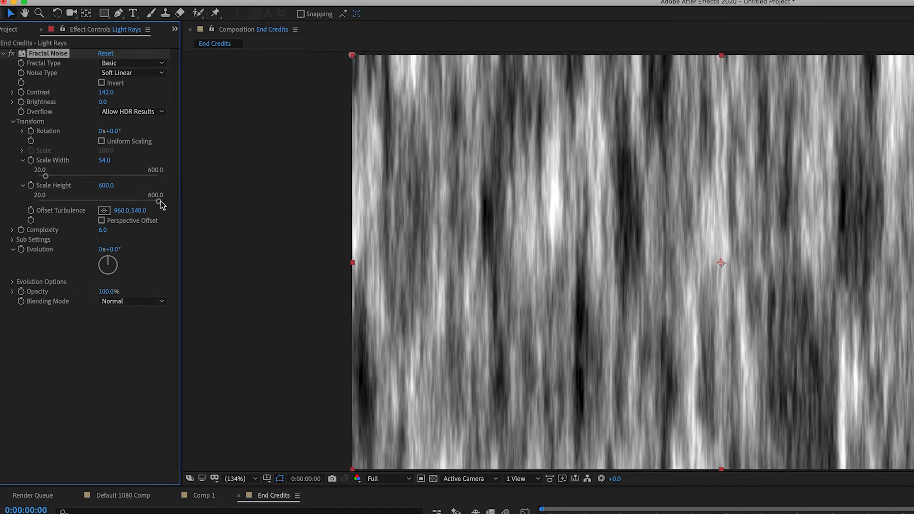
pyautogui.click(105, 185)
pyautogui.write('1700')
pyautogui.press('Return')
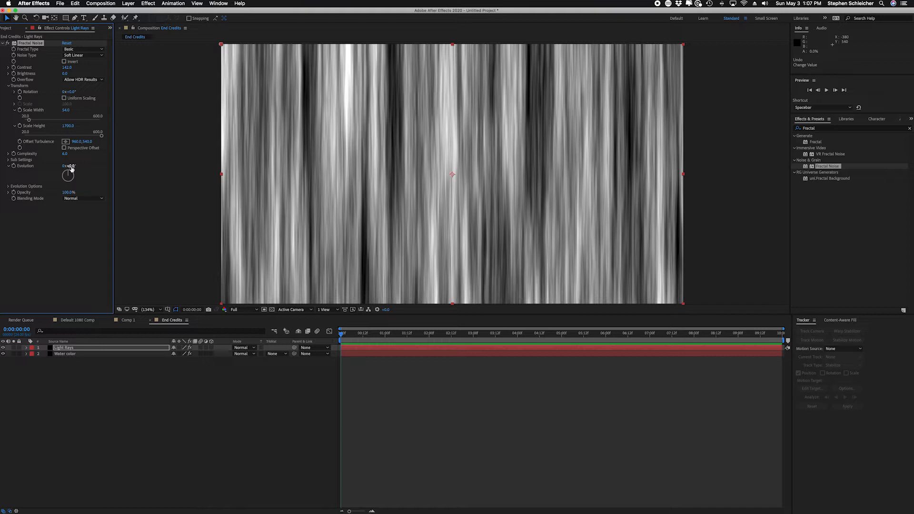
# - Keyframe the Fractal Noise's Evolution from 0 at the composition start to one full revolution at 5 seconds
pyautogui.moveTo(72, 167)
pyautogui.mouseDown()
pyautogui.moveTo(100, 176)
pyautogui.moveTo(65, 173)
pyautogui.moveTo(66, 185)
pyautogui.moveTo(72, 169)
pyautogui.moveTo(77, 185)
pyautogui.moveTo(74, 174)
pyautogui.mouseUp()
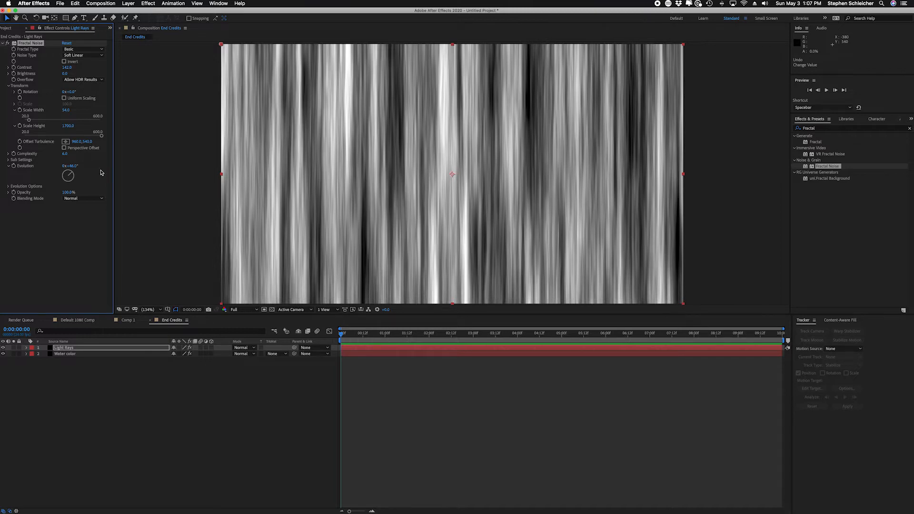
pyautogui.press('super+z')
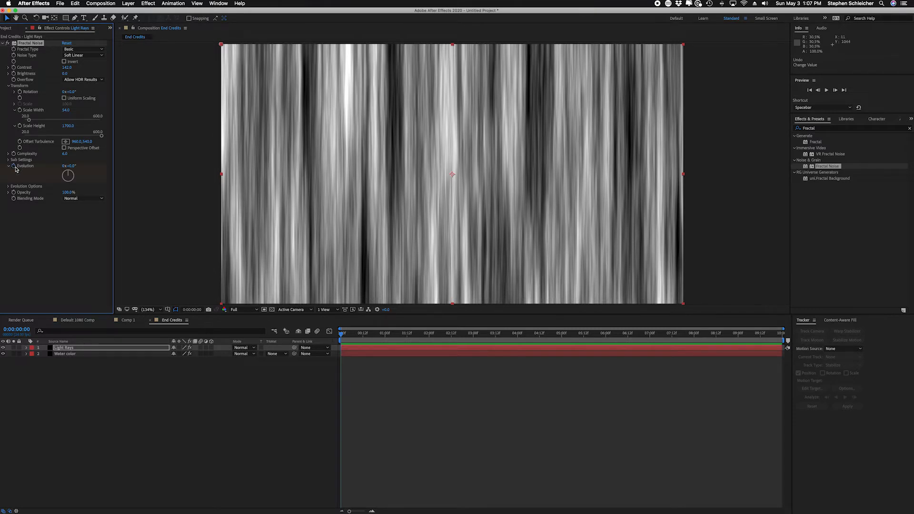
pyautogui.moveTo(342, 336); pyautogui.dragTo(562, 336)
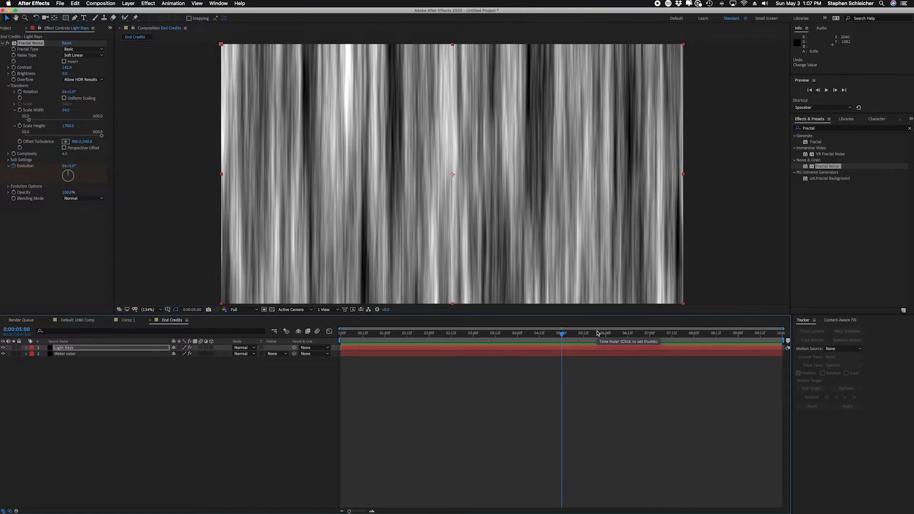
pyautogui.click(8, 187)
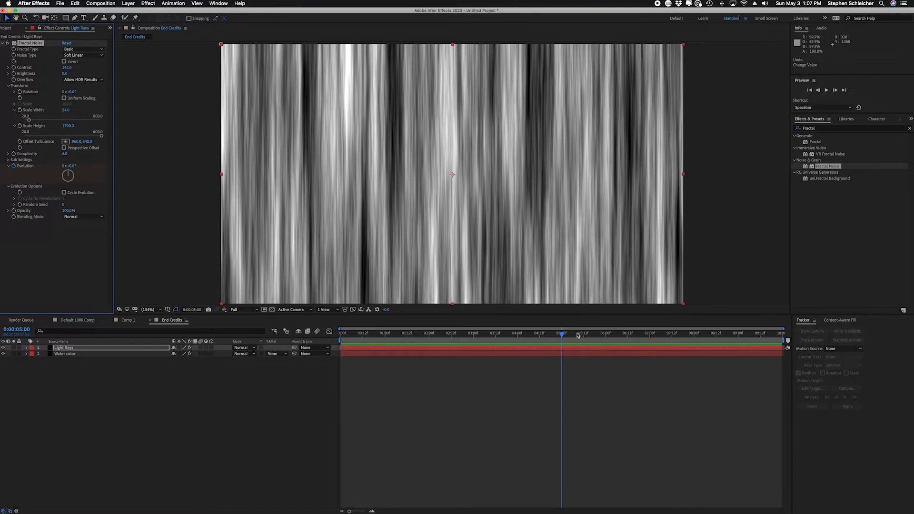
pyautogui.click(65, 165)
pyautogui.write('1')
pyautogui.press('Return')
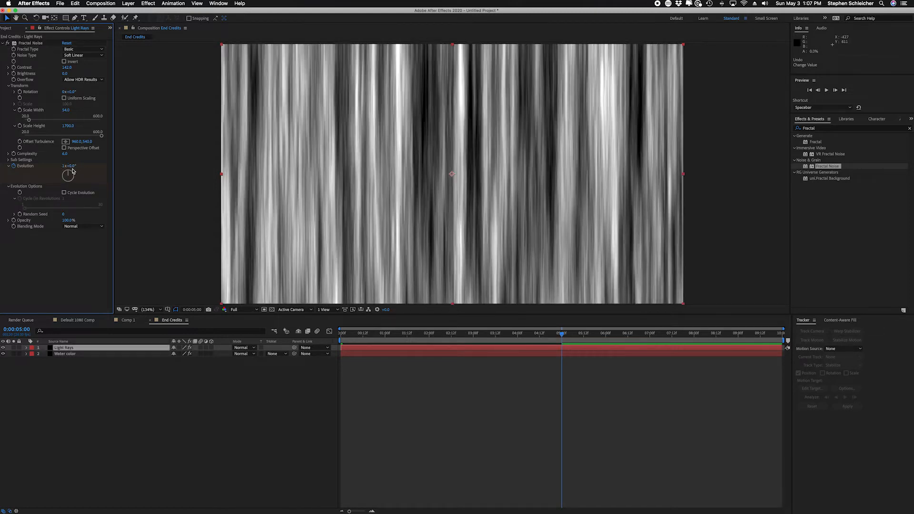
pyautogui.moveTo(562, 333)
pyautogui.mouseDown()
pyautogui.moveTo(333, 335)
pyautogui.moveTo(561, 343)
pyautogui.mouseUp()
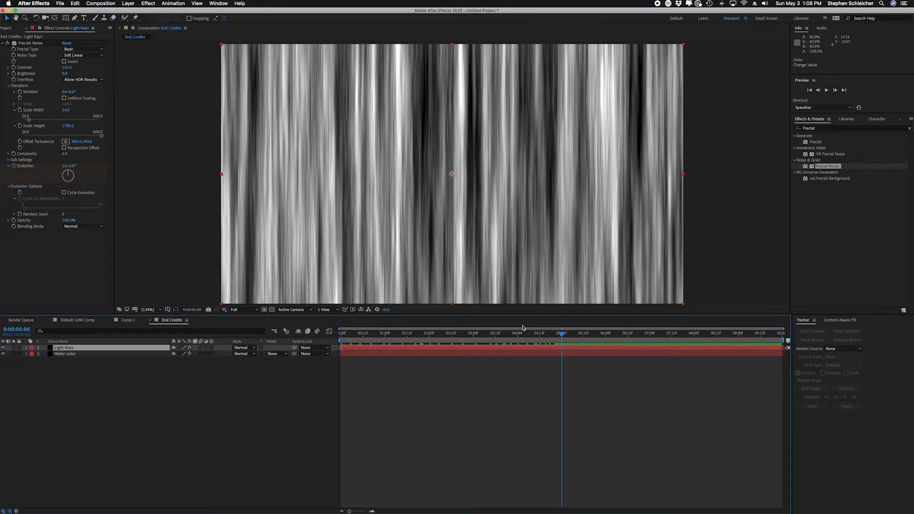
# - Enable Cycle Evolution on the Fractal Noise and reveal the Light Rays layer's keyframes in the timeline
pyautogui.click(64, 192)
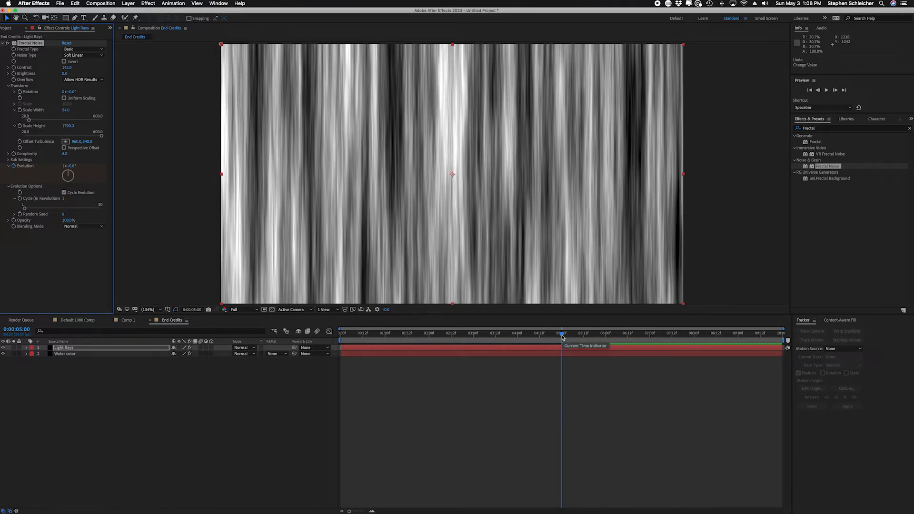
pyautogui.click(58, 348)
pyautogui.press('u')
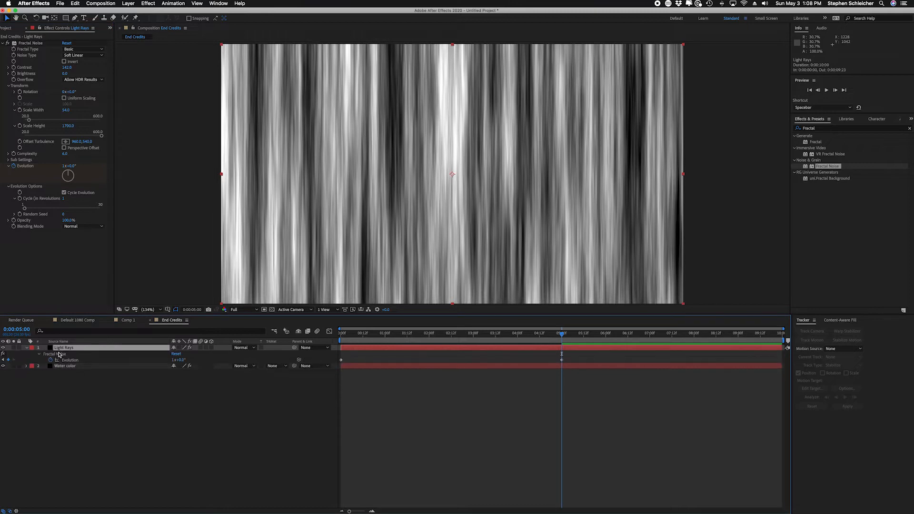
# - Compare the noise pattern at the first and last Evolution keyframes and scrub through the frames between them
pyautogui.click(3, 360)
pyautogui.click(13, 360)
pyautogui.click(3, 360)
pyautogui.click(13, 360)
pyautogui.click(4, 360)
pyautogui.click(13, 361)
pyautogui.click(3, 361)
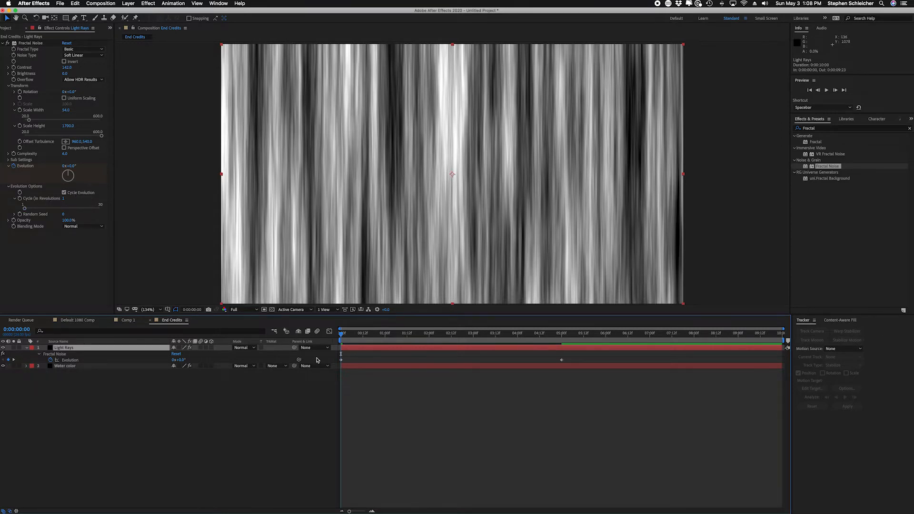
pyautogui.moveTo(341, 336); pyautogui.dragTo(561, 336)
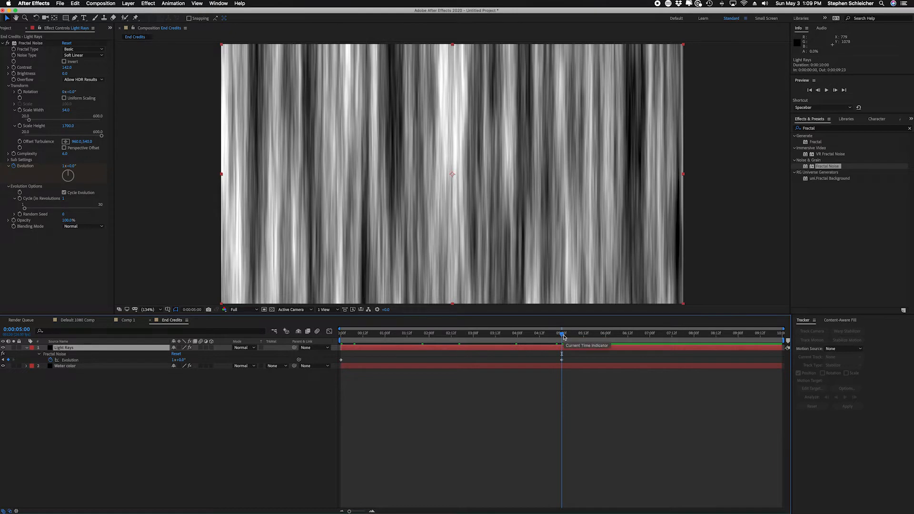
# - Try an evolution cycle of 5 revolutions and play back the Light Rays animation
pyautogui.click(64, 199)
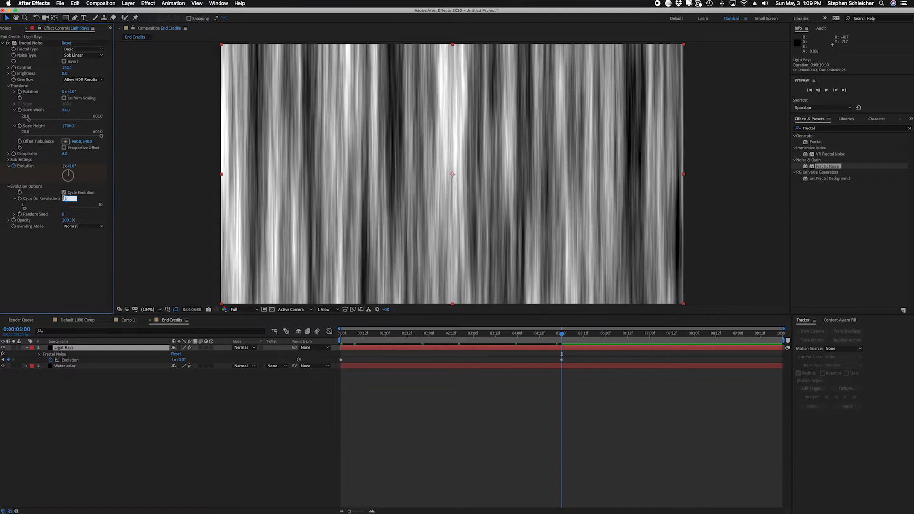
pyautogui.write('5')
pyautogui.press('Return')
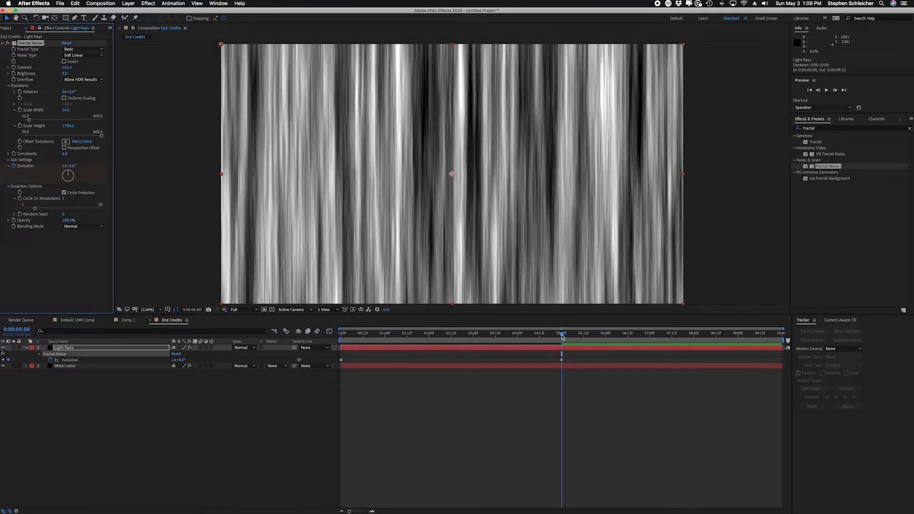
pyautogui.moveTo(562, 337); pyautogui.dragTo(473, 341)
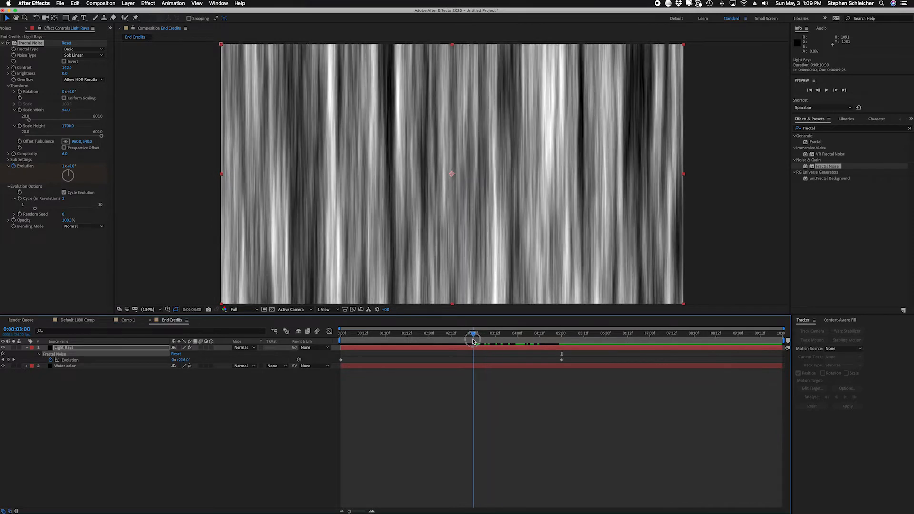
pyautogui.press('space')
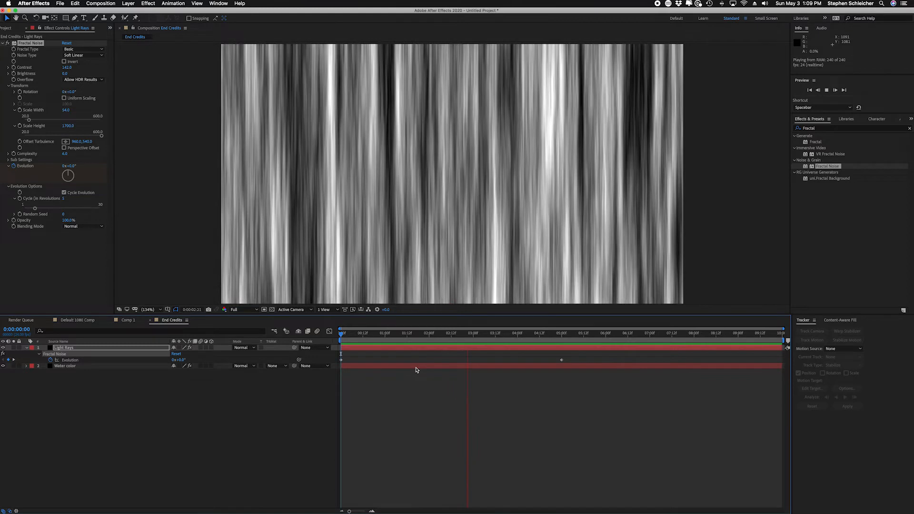
pyautogui.press('space')
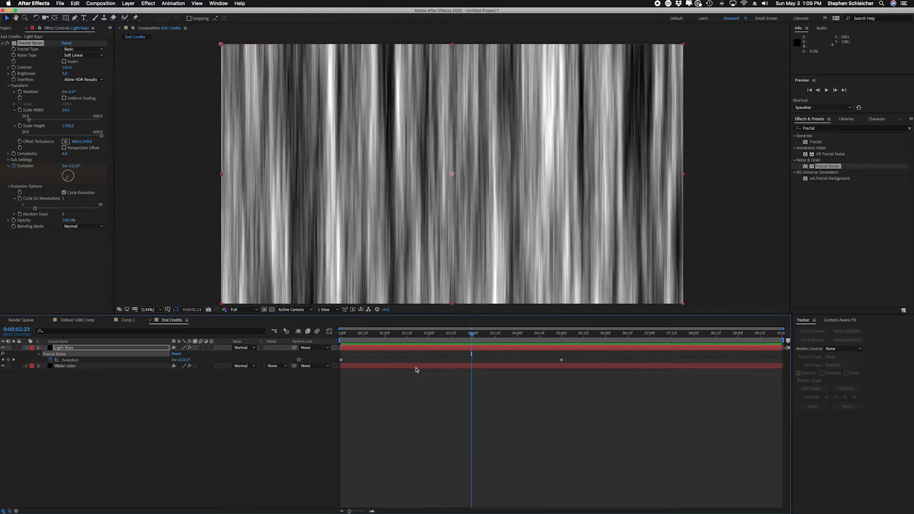
# - Set the evolution cycle to 1 revolution and preview the animation from the start, ending at the 5-second keyframe
pyautogui.click(63, 198)
pyautogui.write('1')
pyautogui.press('Return')
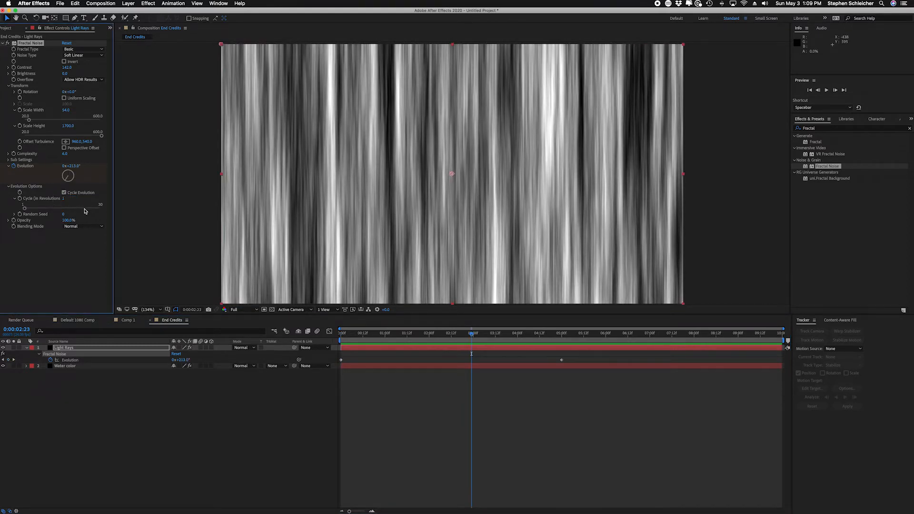
pyautogui.press('Home')
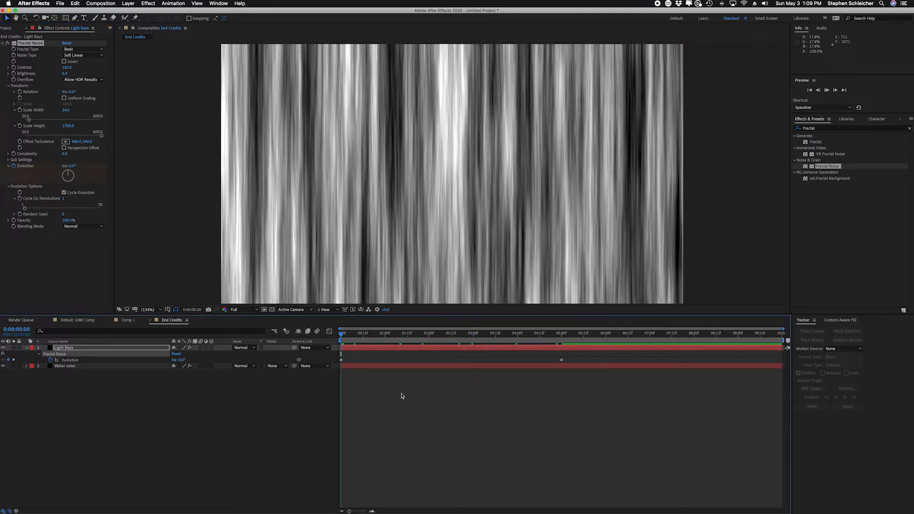
pyautogui.press('space')
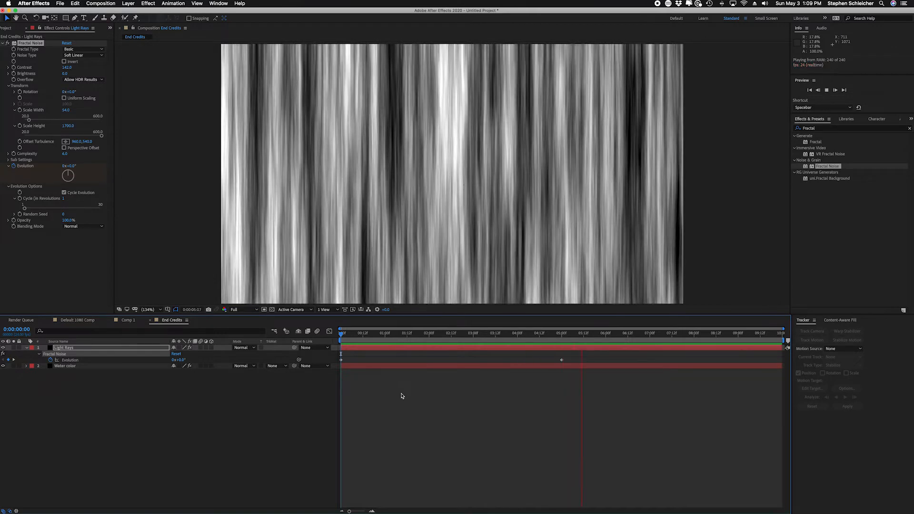
pyautogui.press('space')
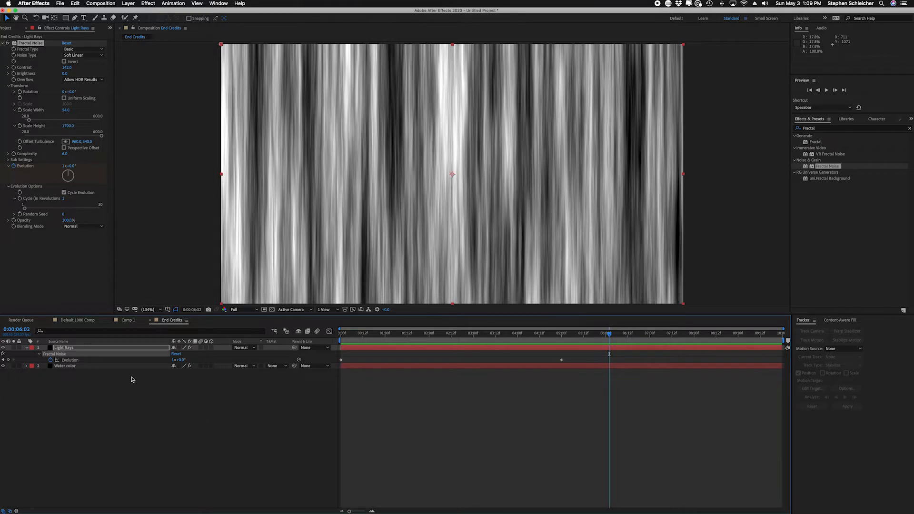
pyautogui.click(4, 361)
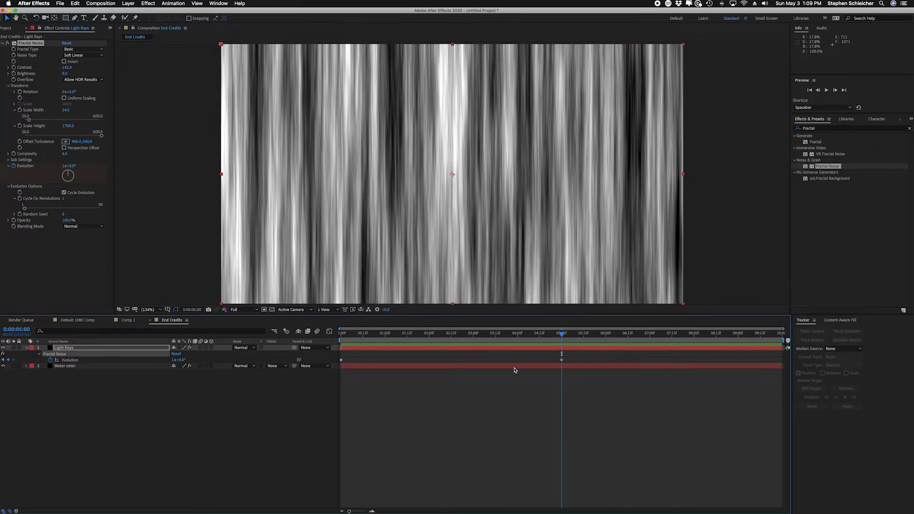
# - Set the 5-second Evolution keyframe to 0 revolutions and 359°, and compare it with the first keyframe
pyautogui.click(64, 167)
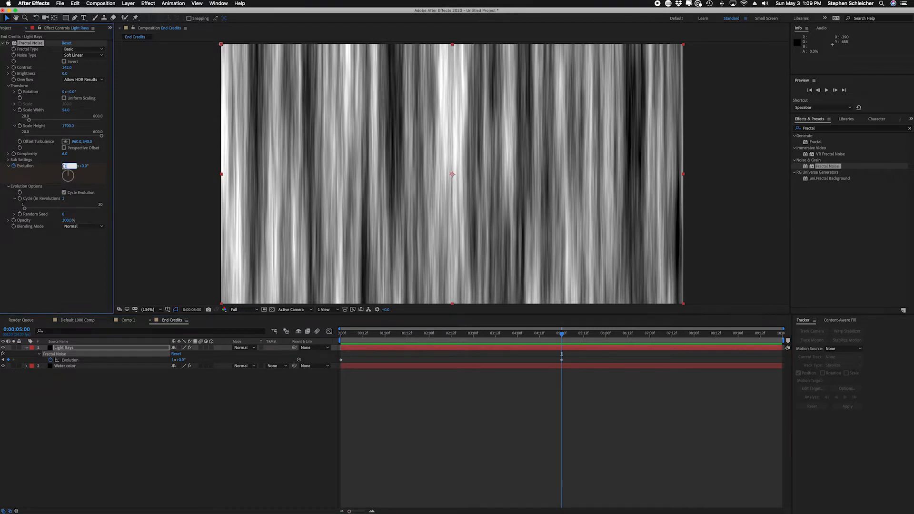
pyautogui.write('0')
pyautogui.press('Tab')
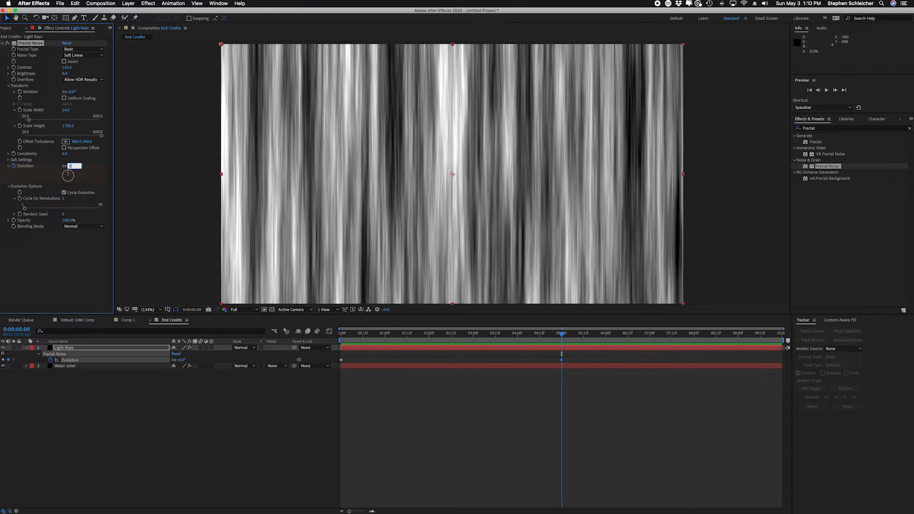
pyautogui.press('Tab')
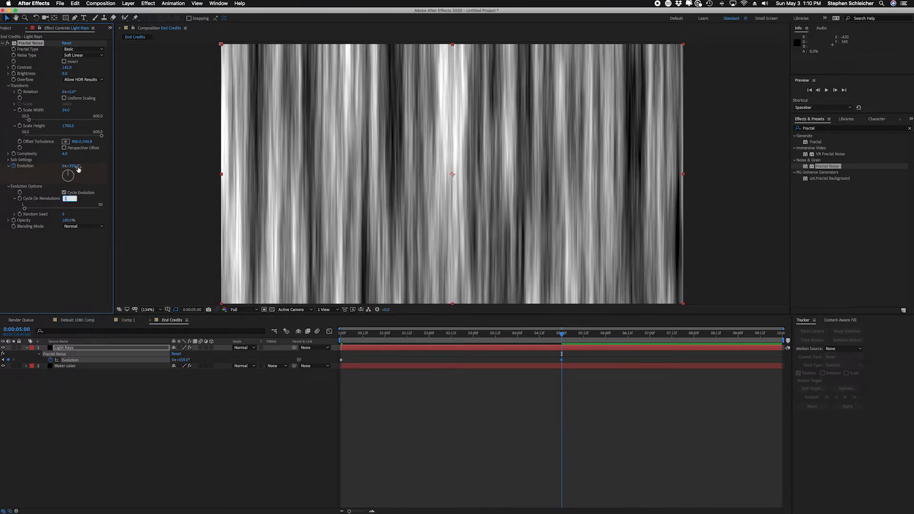
pyautogui.click(4, 362)
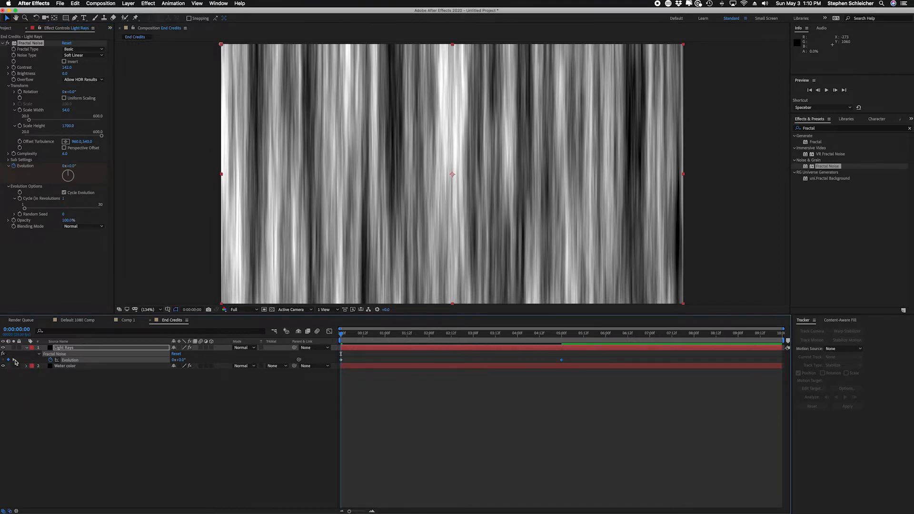
pyautogui.click(14, 361)
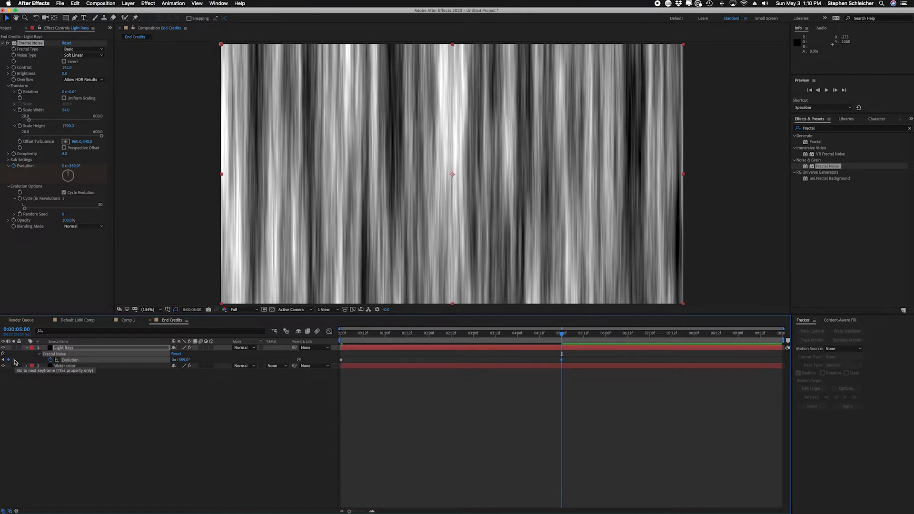
pyautogui.click(96, 471)
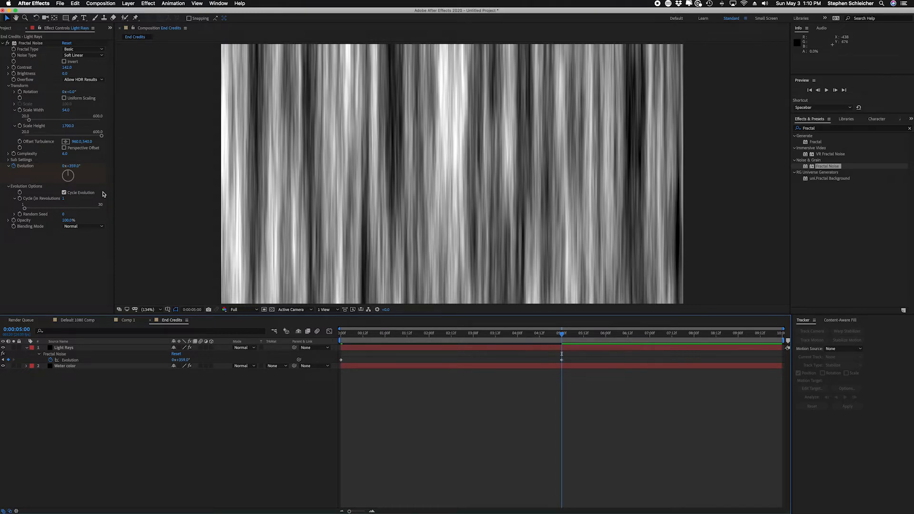
# - Add the expression loopOut(type = "cycle", numKeyframes = 0) to the Evolution property of the Light Rays layer's Fractal Noise
pyautogui.moveTo(561, 333)
pyautogui.mouseDown()
pyautogui.moveTo(762, 341)
pyautogui.moveTo(562, 346)
pyautogui.mouseUp()
pyautogui.keyDown('alt'); pyautogui.click(51, 361); pyautogui.keyUp('alt')
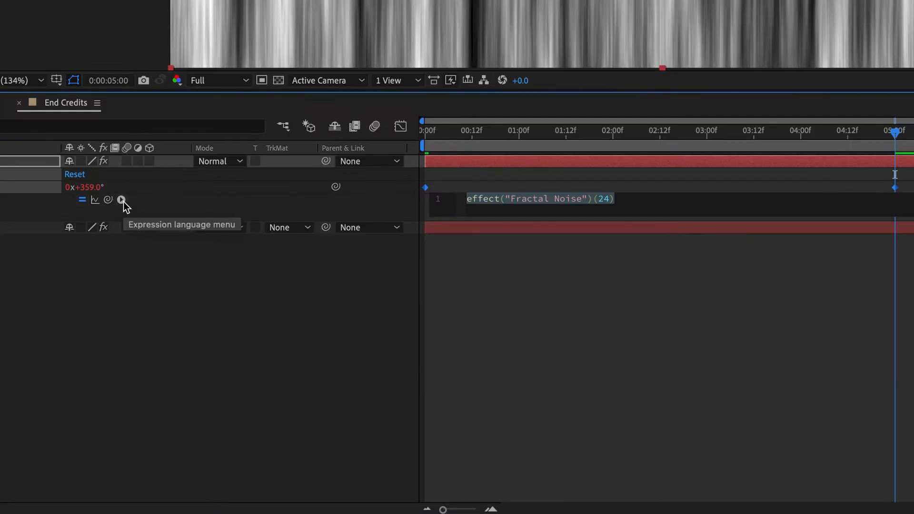
pyautogui.click(122, 201)
pyautogui.moveTo(211, 410)
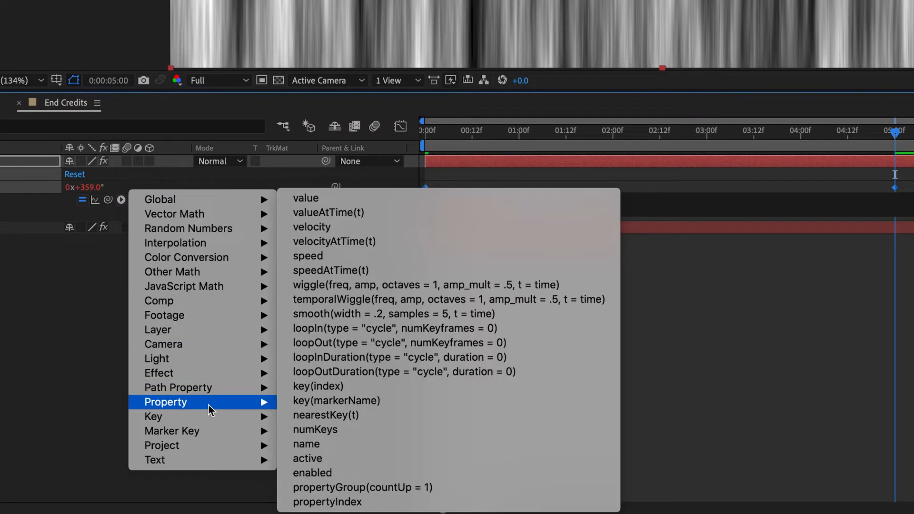
pyautogui.click(333, 346)
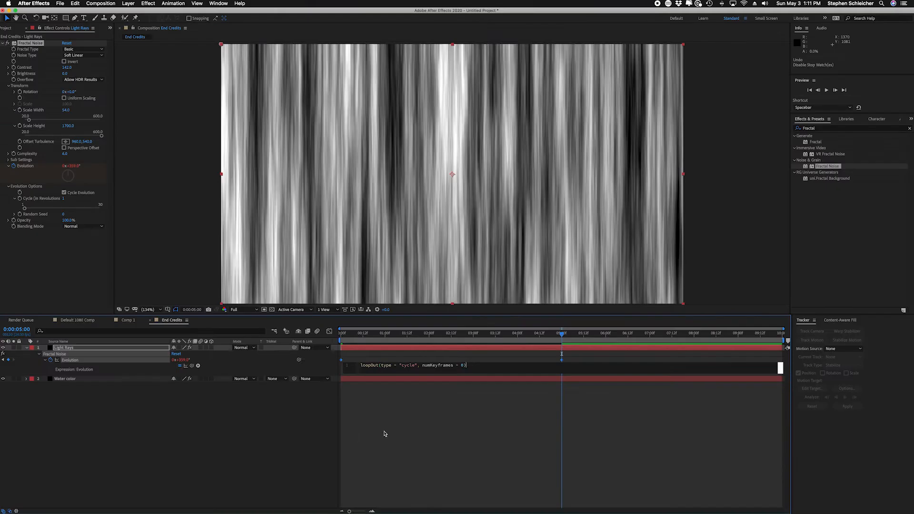
pyautogui.click(383, 432)
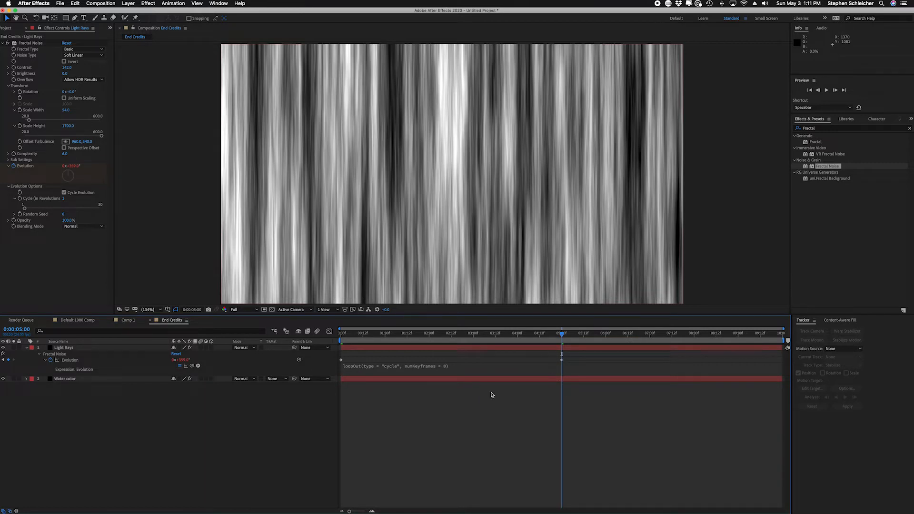
# - Play back the looped light rays from the first frame and collapse the Light Rays layer's properties
pyautogui.moveTo(562, 335); pyautogui.dragTo(335, 355)
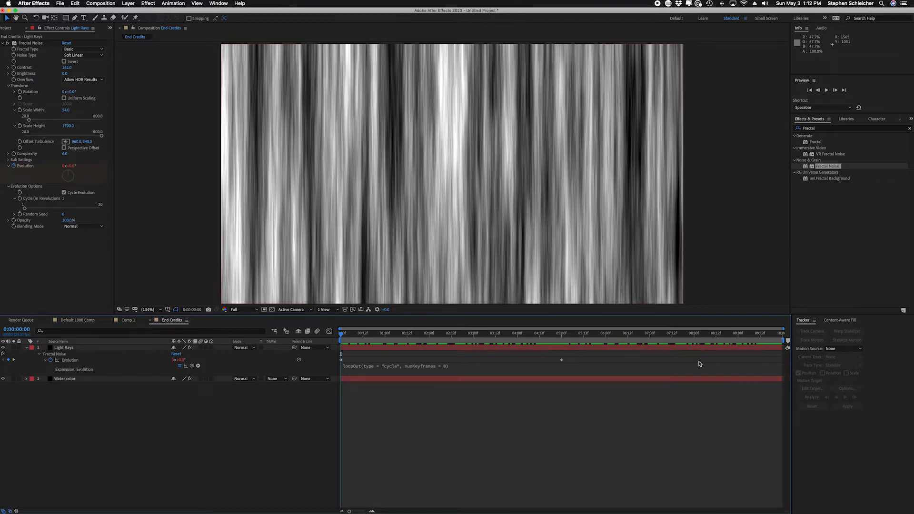
pyautogui.click(79, 350)
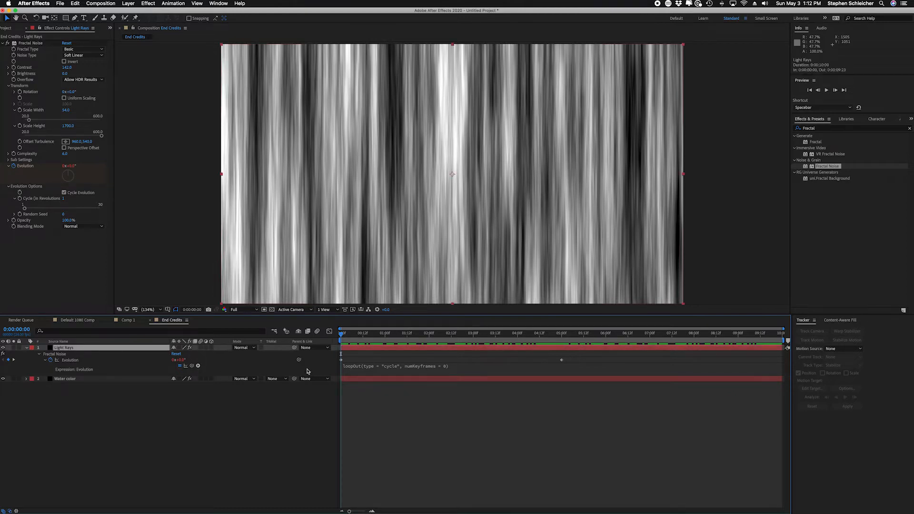
pyautogui.press('space')
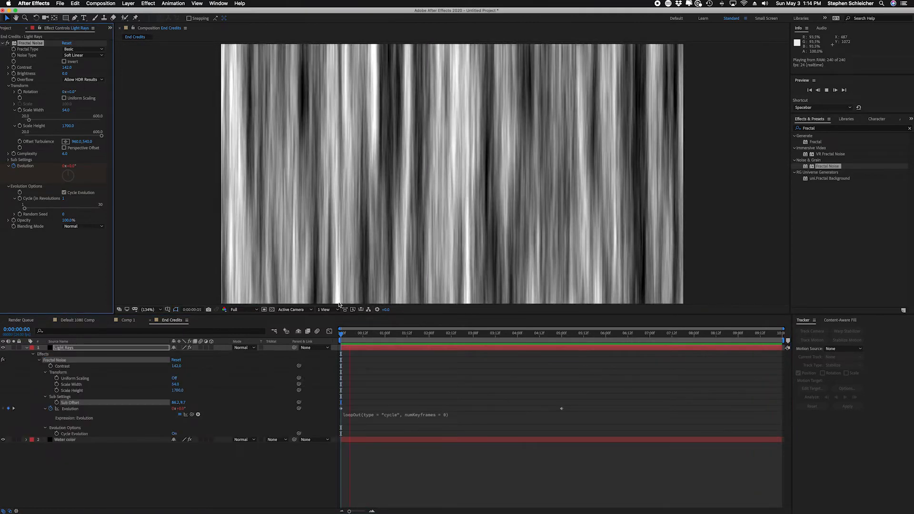
pyautogui.click(27, 348)
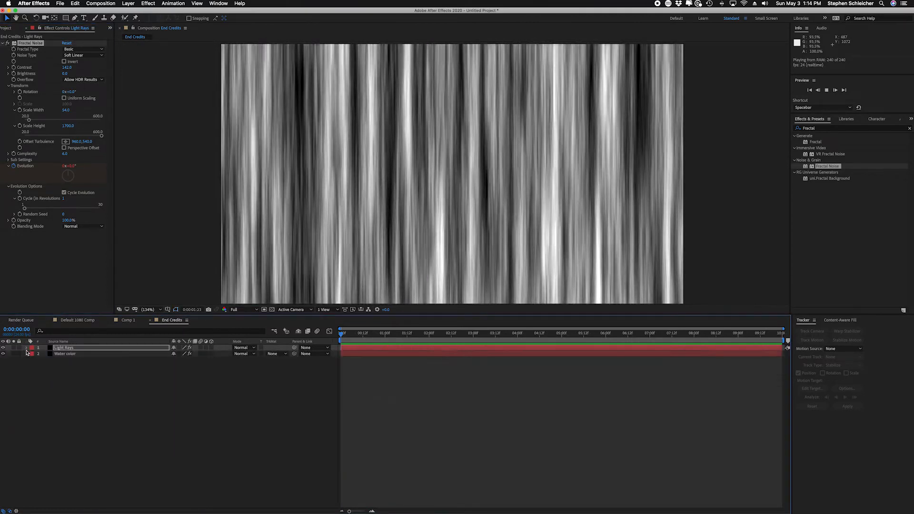
pyautogui.click(60, 351)
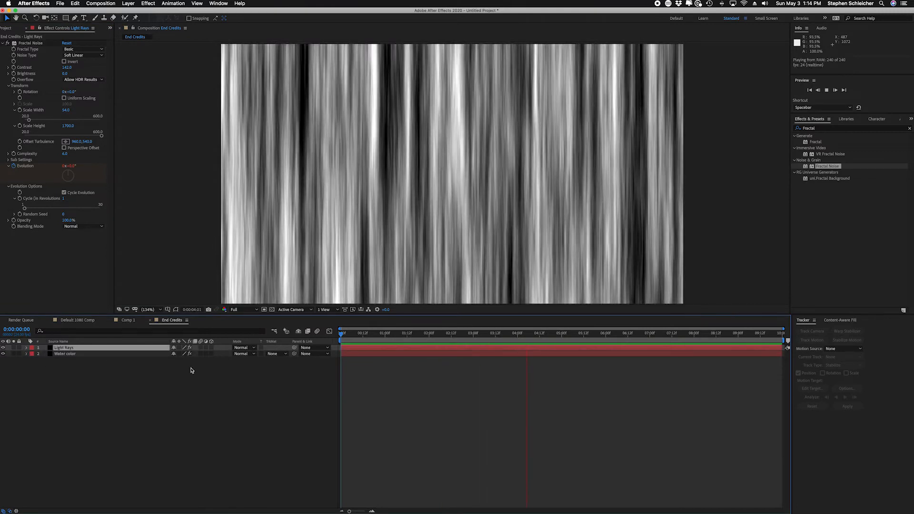
pyautogui.click(66, 355)
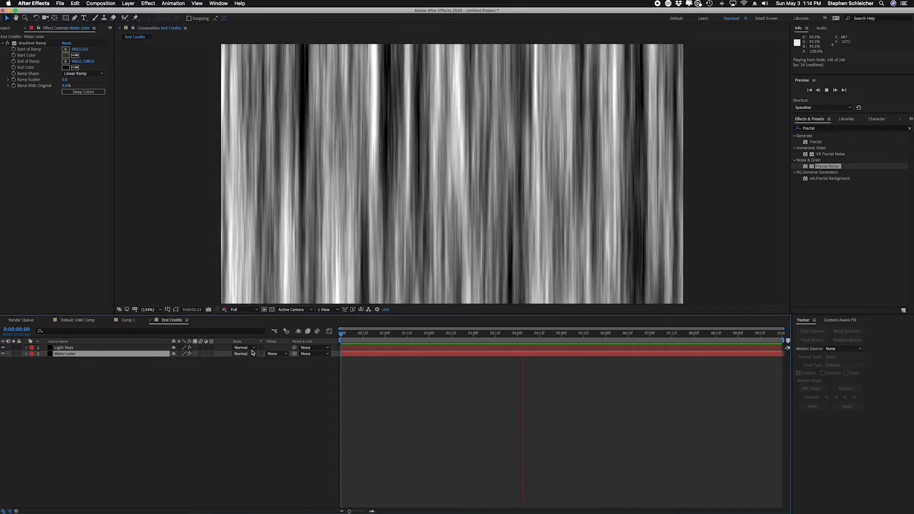
# - Try the Multiply, Classic Color Dodge and Color Dodge blending modes on the Light Rays layer during playback
pyautogui.click(253, 354)
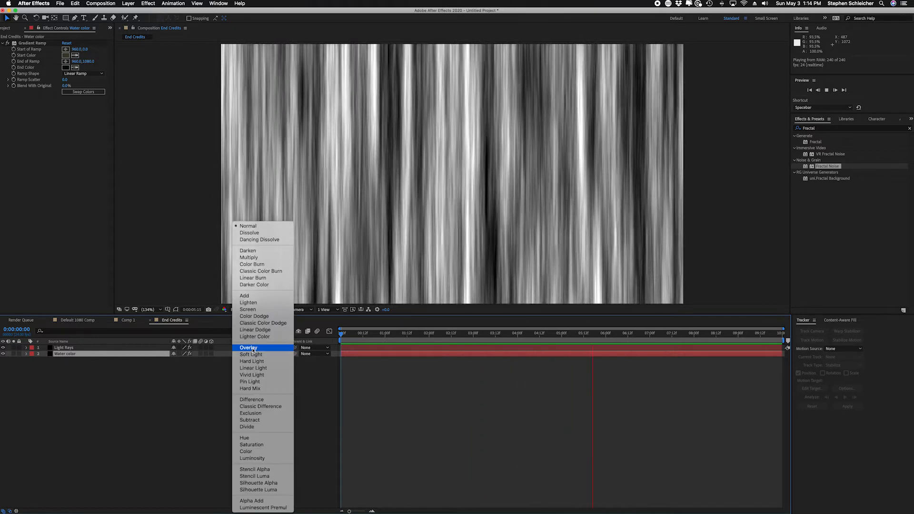
pyautogui.click(248, 257)
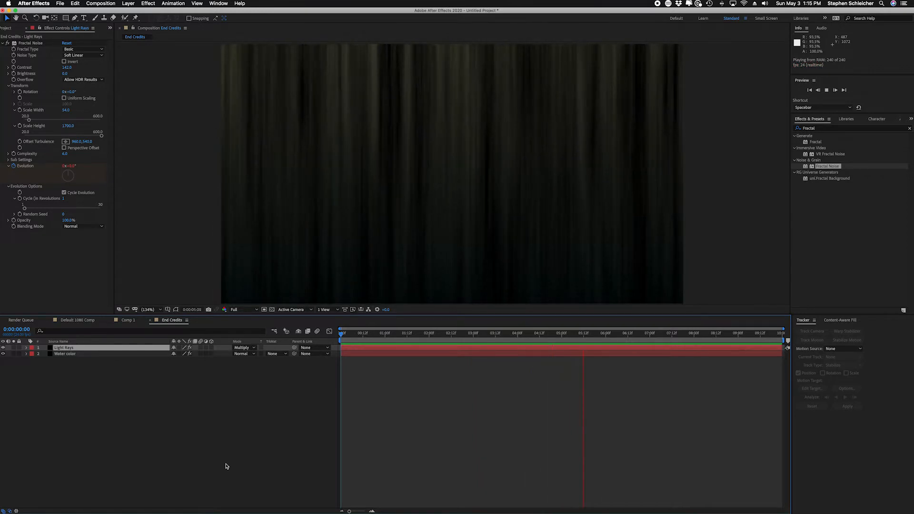
pyautogui.click(250, 349)
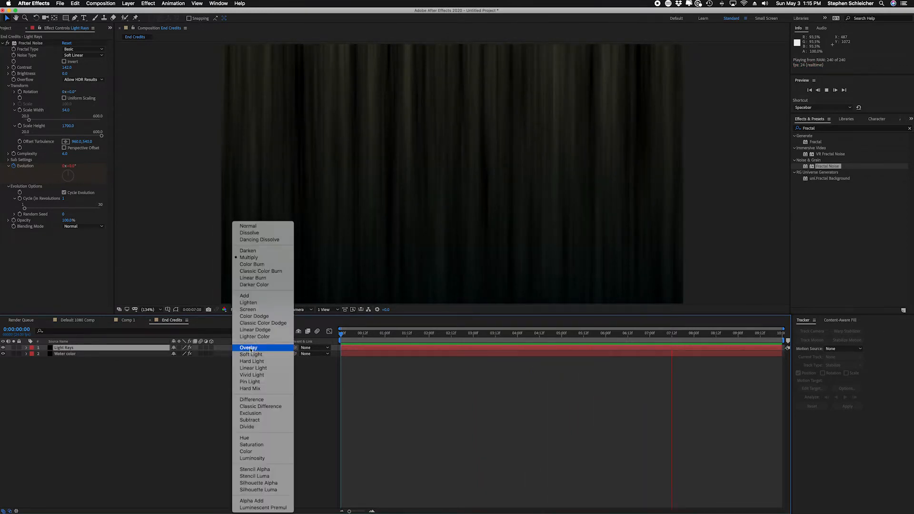
pyautogui.click(259, 323)
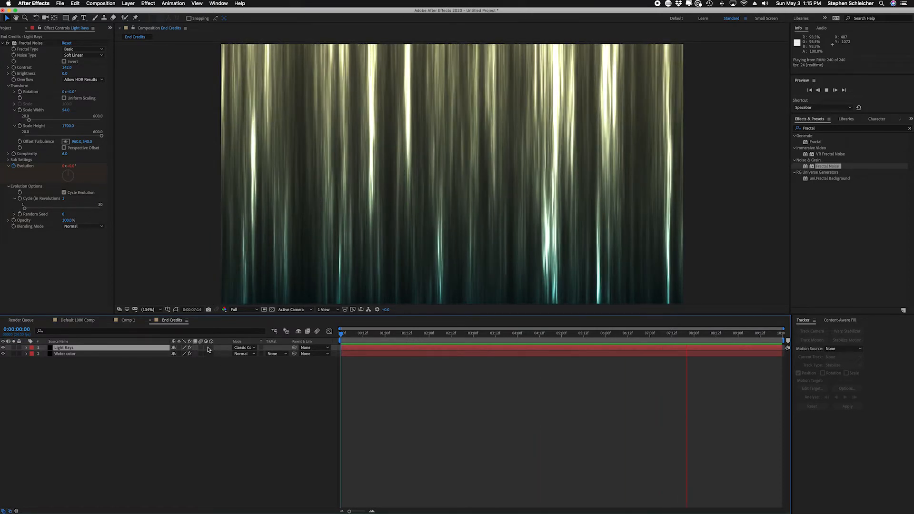
pyautogui.click(245, 347)
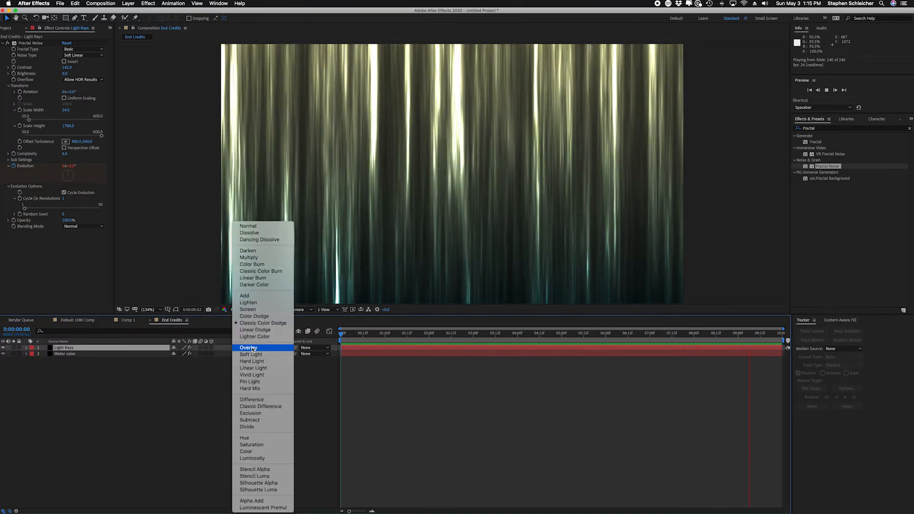
pyautogui.click(252, 316)
pyautogui.click(245, 348)
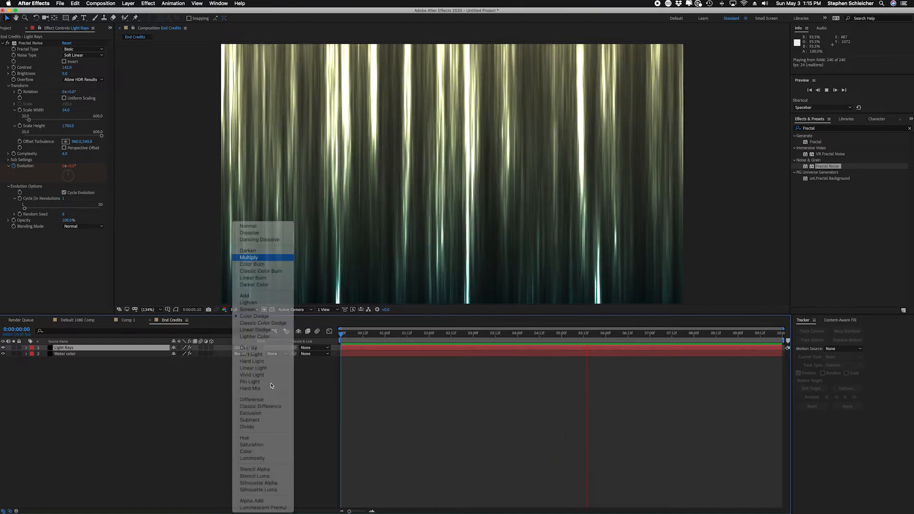
pyautogui.click(259, 257)
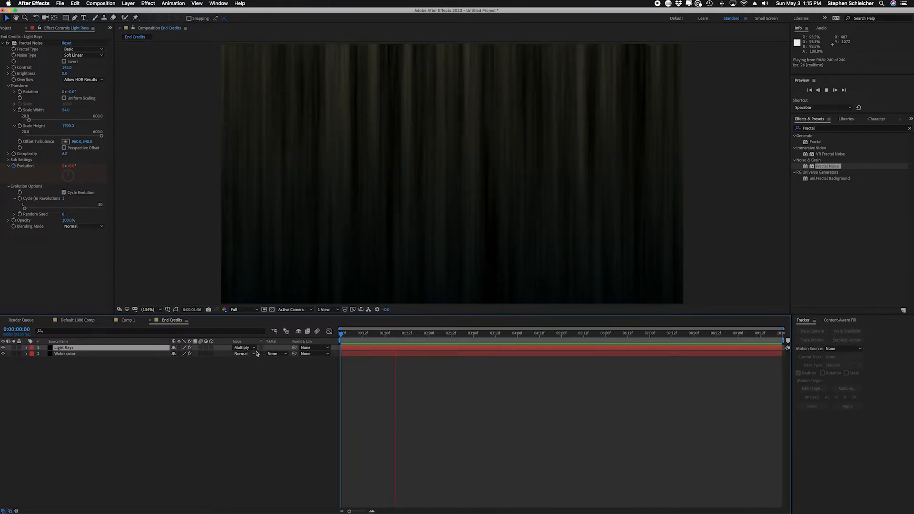
# - Set the Light Rays layer's blending mode to Color Dodge and its opacity to 45%
pyautogui.click(256, 349)
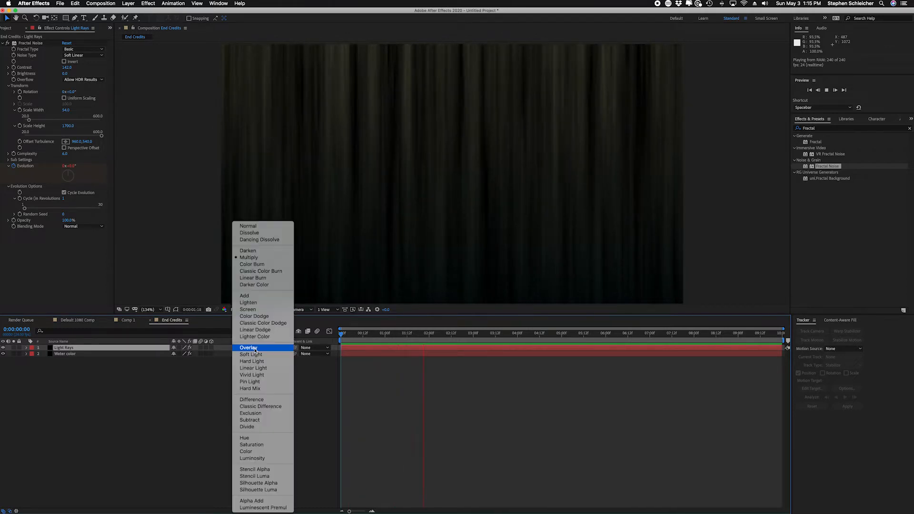
pyautogui.click(254, 316)
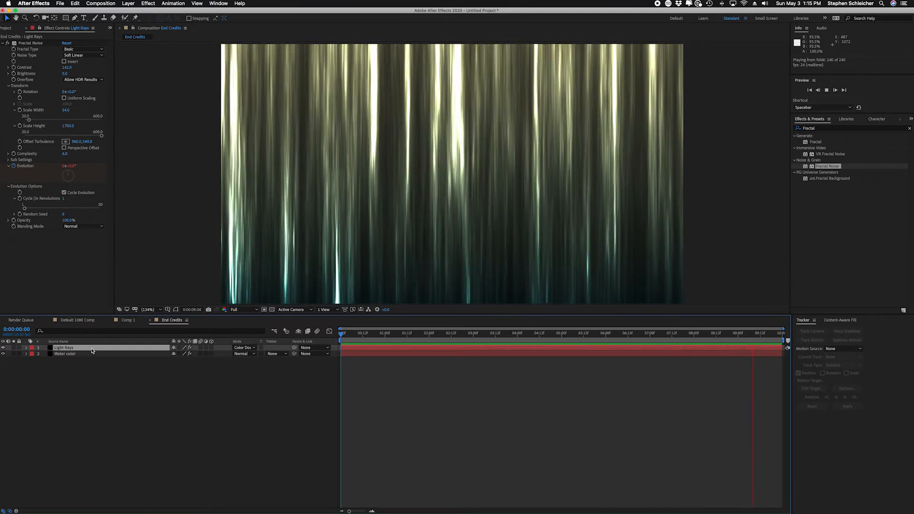
pyautogui.press('t')
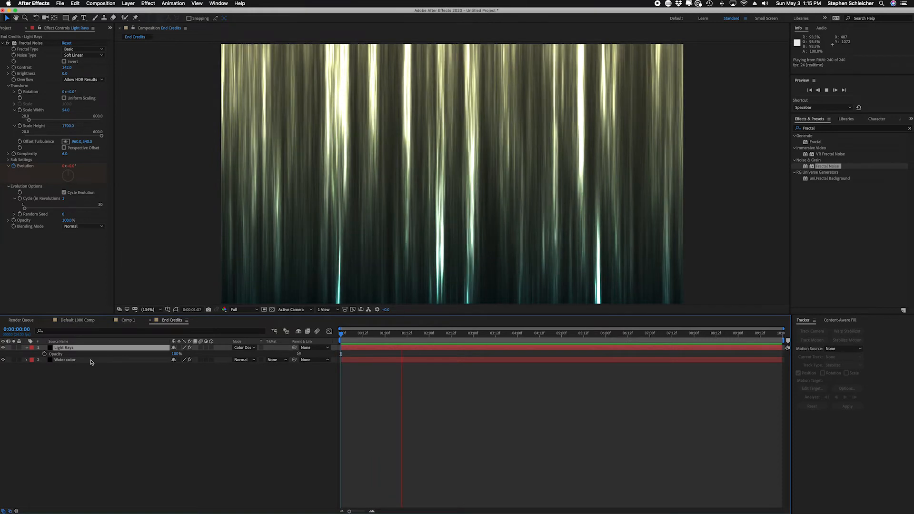
pyautogui.click(176, 354)
pyautogui.write('45')
pyautogui.press('Return')
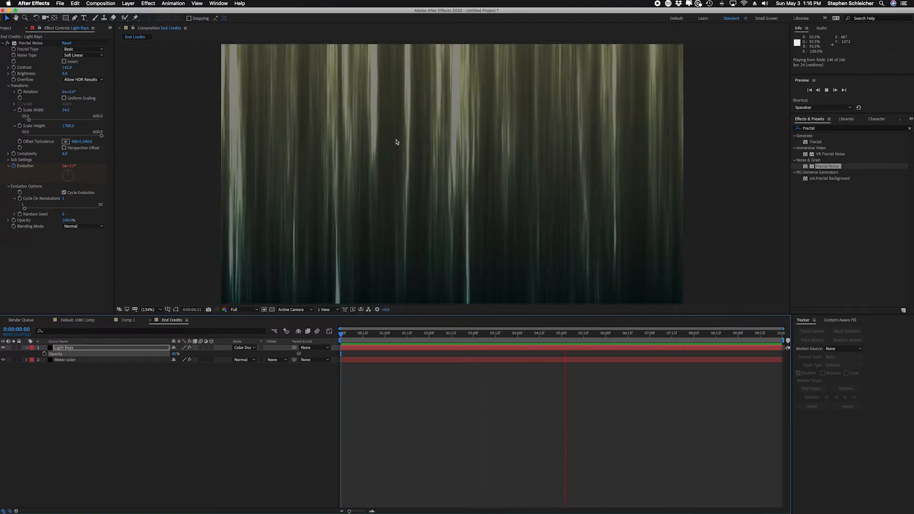
# - Find the Gaussian Blur effect and apply it to the Light Rays layer
pyautogui.click(838, 128)
pyautogui.write('blur')
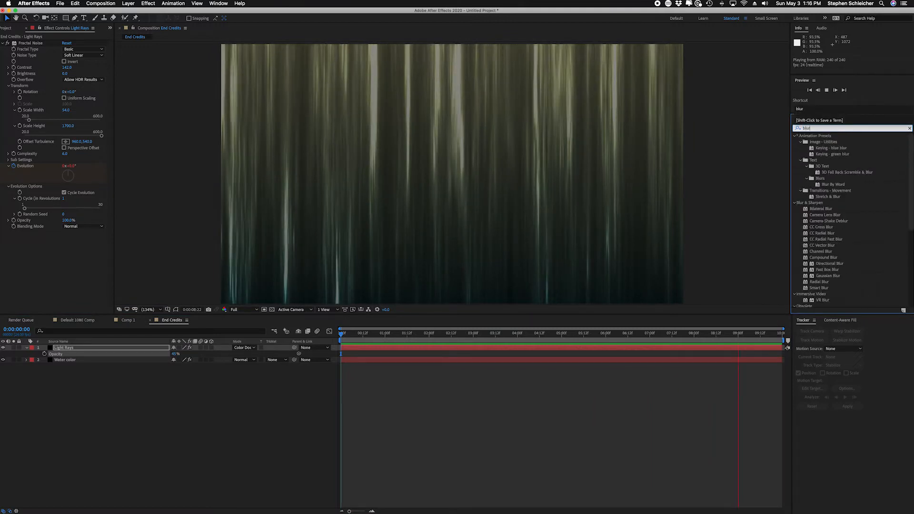
pyautogui.press('BackSpace')
pyautogui.press('BackSpace')
pyautogui.press('BackSpace')
pyautogui.press('BackSpace')
pyautogui.write('gausa')
pyautogui.press('BackSpace')
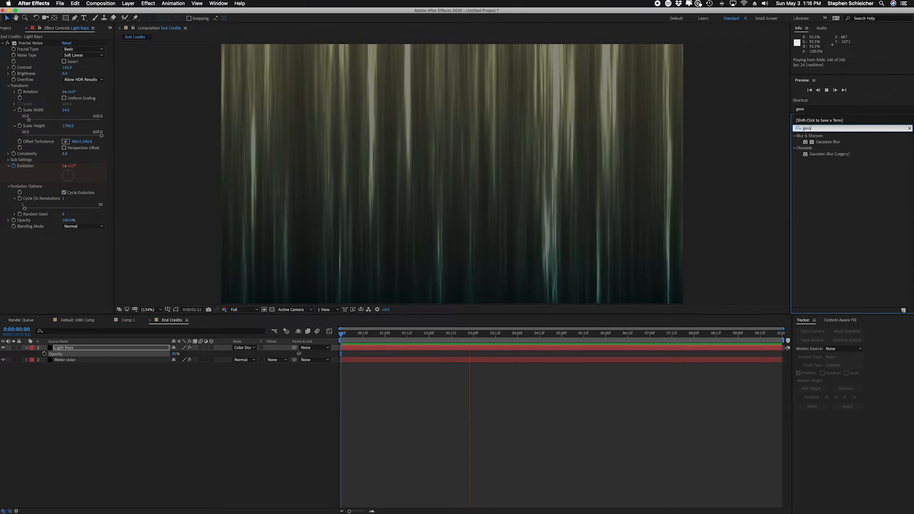
pyautogui.click(828, 142)
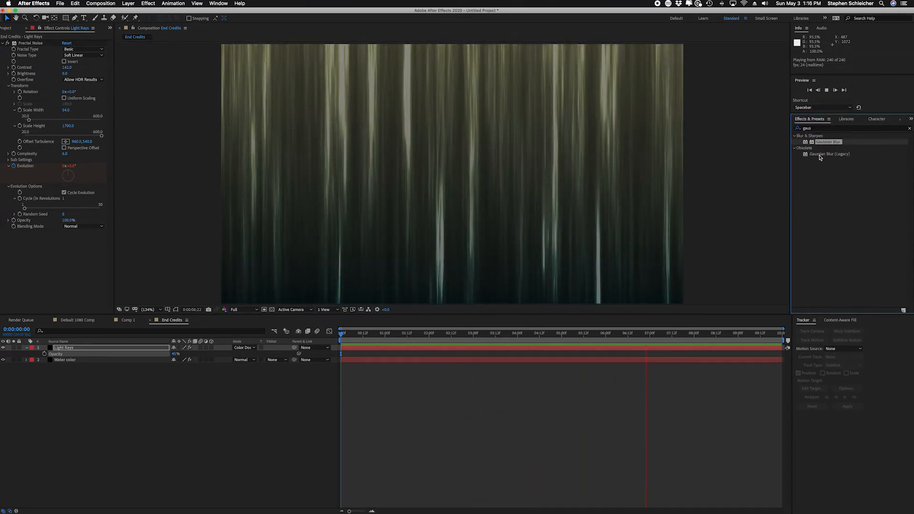
pyautogui.moveTo(806, 147); pyautogui.dragTo(108, 350)
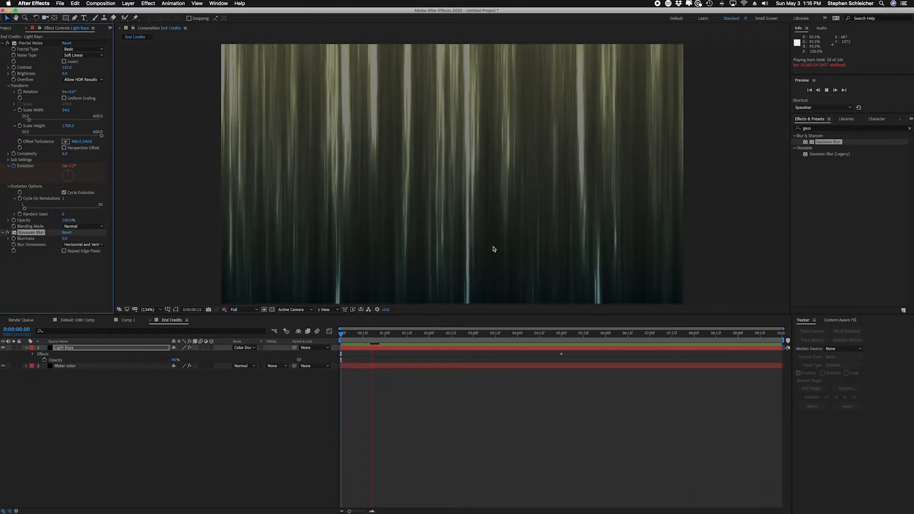
# - Set the Gaussian Blur's blurriness to 10, stop the preview and enable Repeat Edge Pixels
pyautogui.click(65, 239)
pyautogui.write('10')
pyautogui.press('Return')
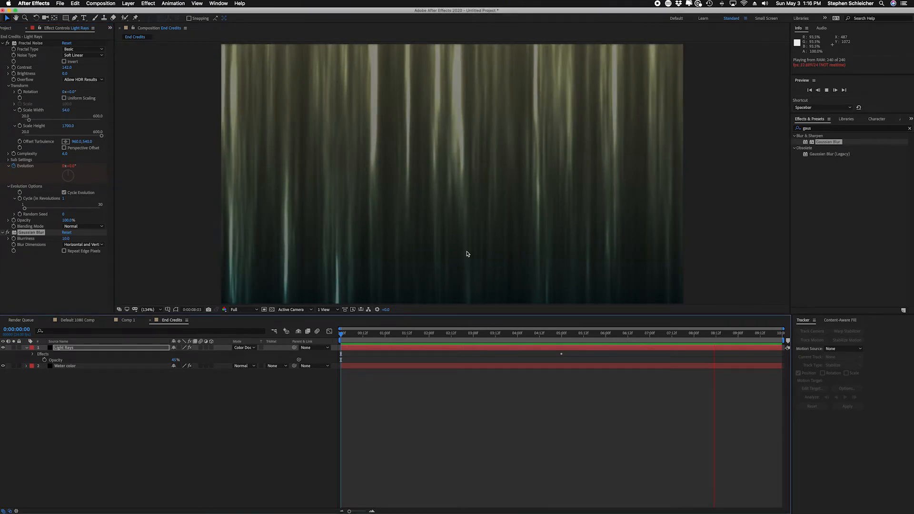
pyautogui.press('space')
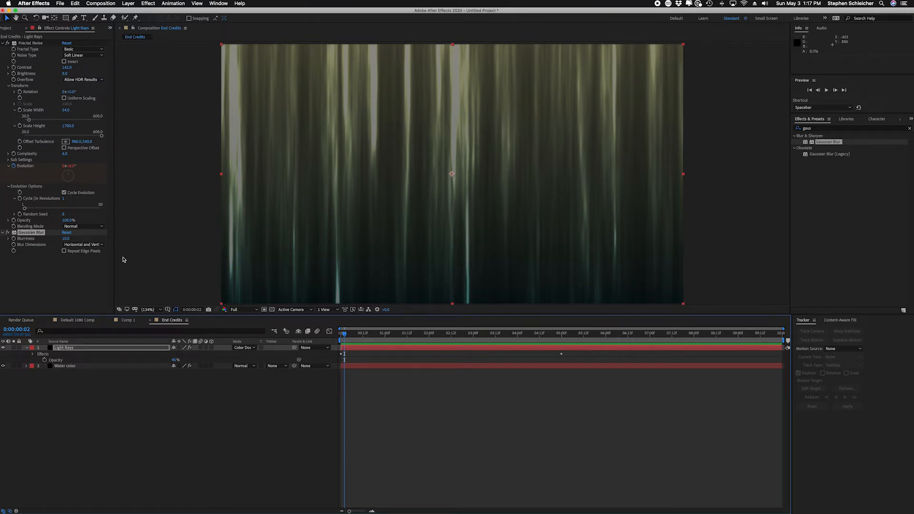
pyautogui.click(63, 252)
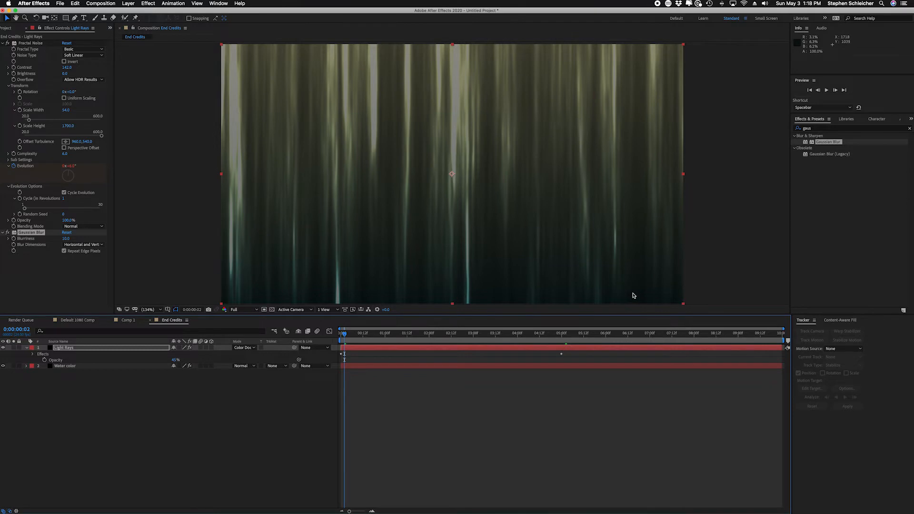
# - Add an elliptical mask that fills the whole frame to the Light Rays layer
pyautogui.click(67, 19)
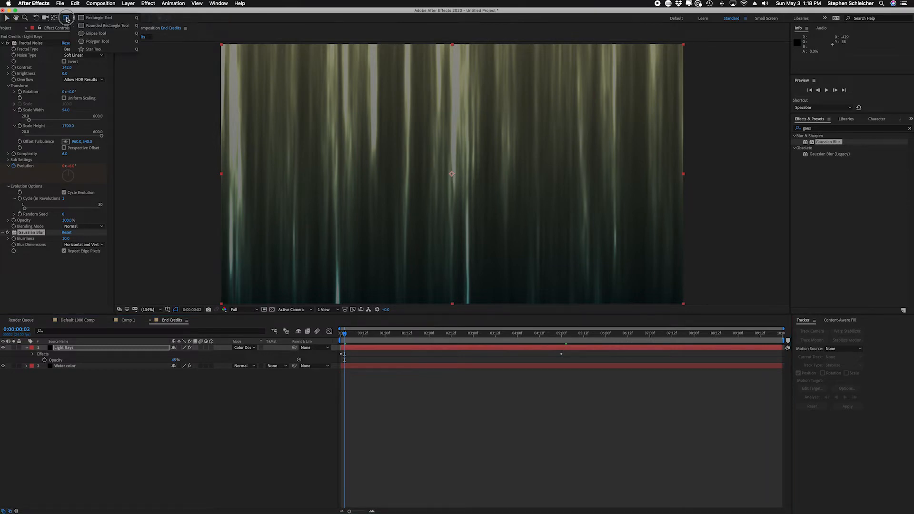
pyautogui.click(96, 34)
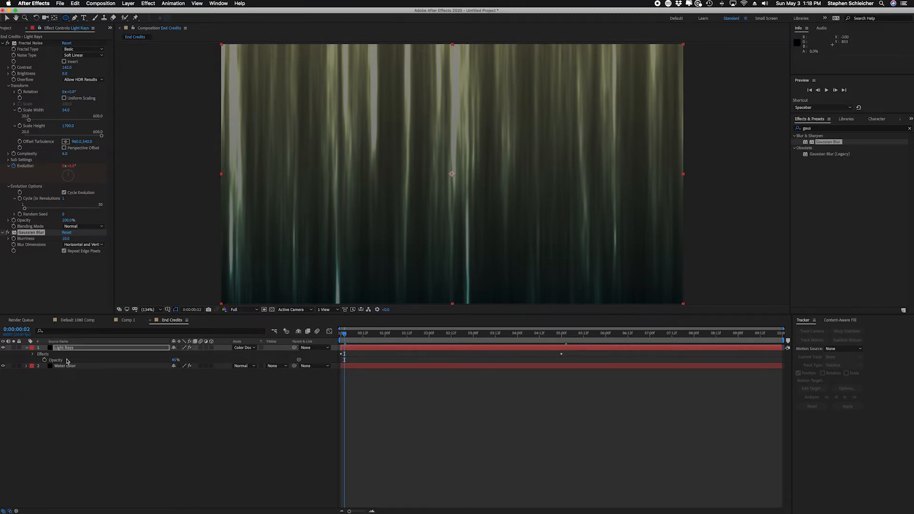
pyautogui.click(56, 349)
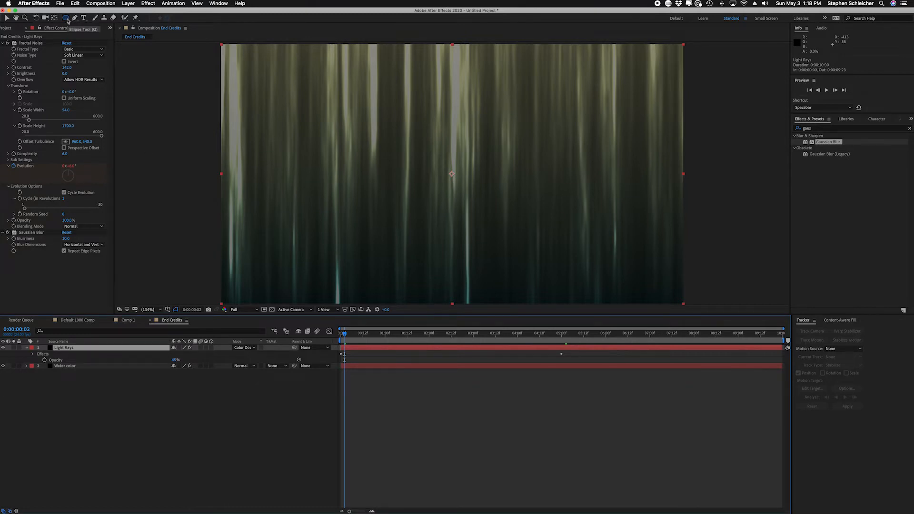
pyautogui.doubleClick(67, 18)
pyautogui.press('v')
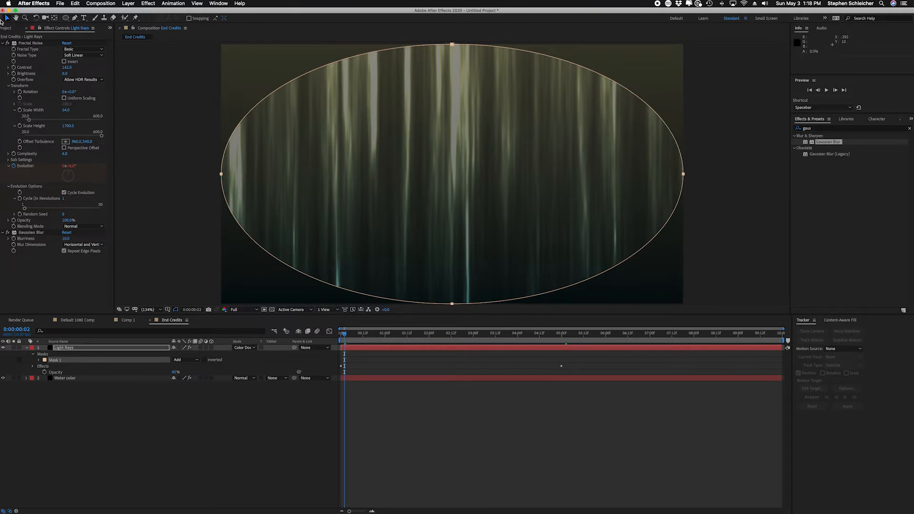
pyautogui.click(156, 438)
# - Raise the Light Rays mask's top point above the frame and extend the upper curve handles to broaden its upper half
pyautogui.click(91, 349)
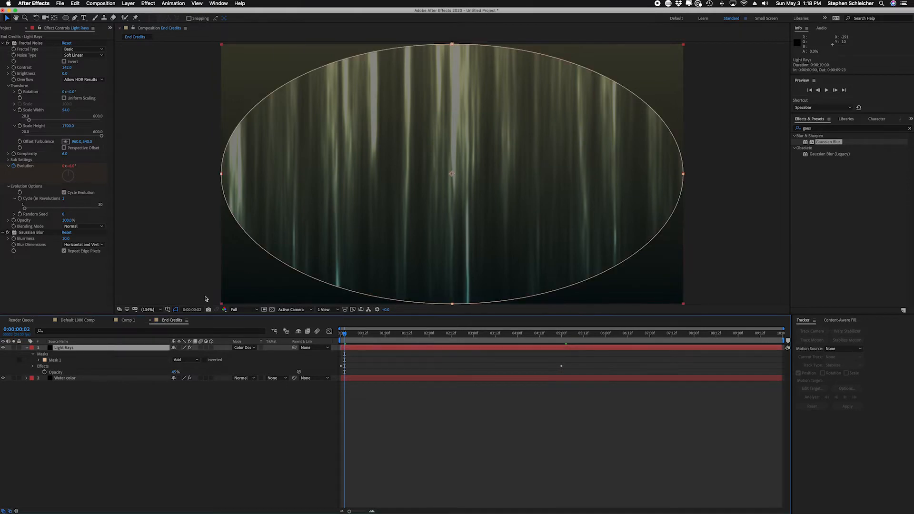
pyautogui.moveTo(452, 45); pyautogui.dragTo(450, 25)
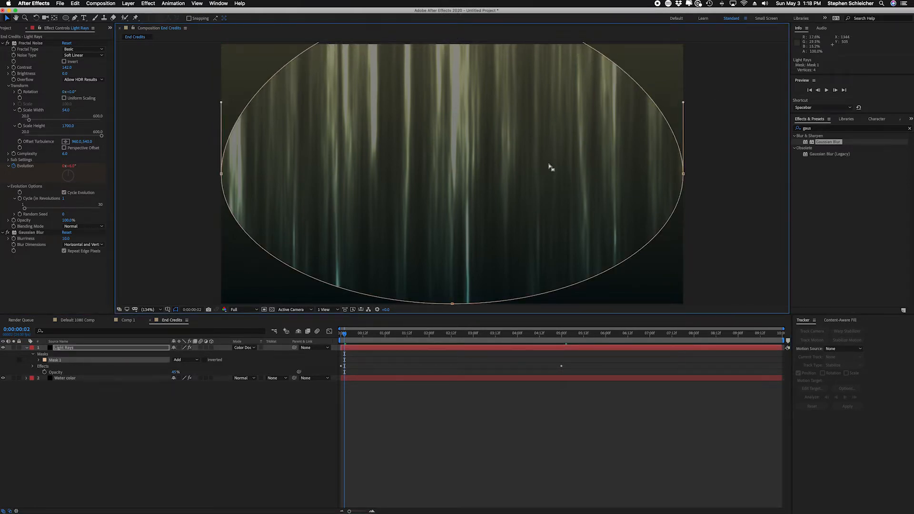
pyautogui.press(',')
pyautogui.moveTo(544, 49); pyautogui.dragTo(616, 45)
pyautogui.moveTo(355, 51); pyautogui.dragTo(295, 47)
pyautogui.moveTo(280, 120); pyautogui.dragTo(292, 91)
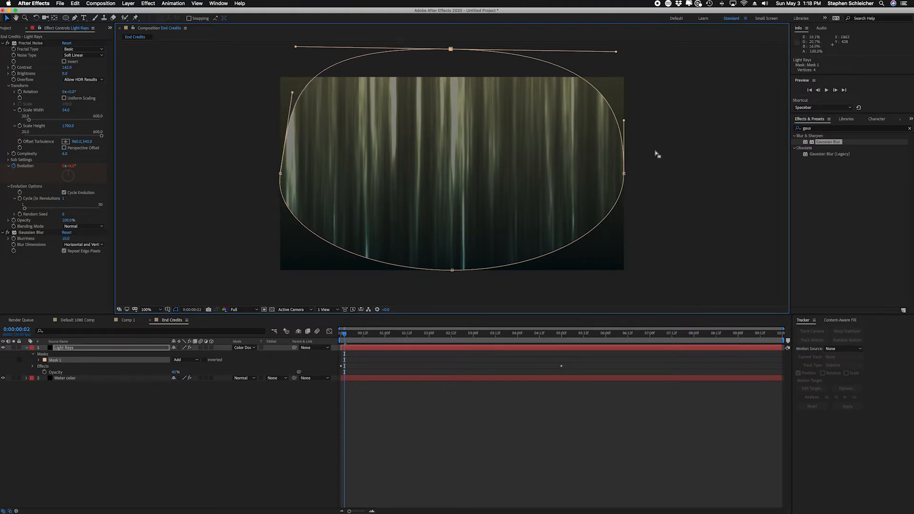
pyautogui.moveTo(623, 121); pyautogui.dragTo(609, 82)
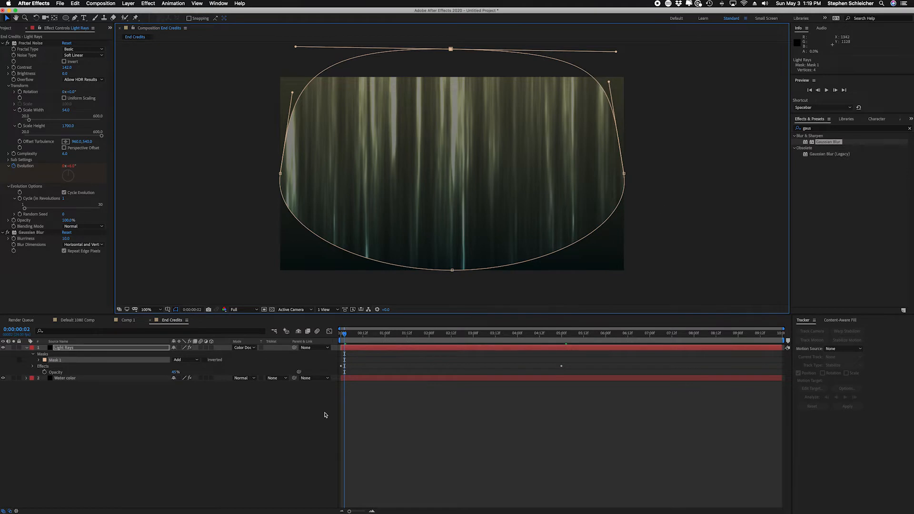
pyautogui.click(310, 432)
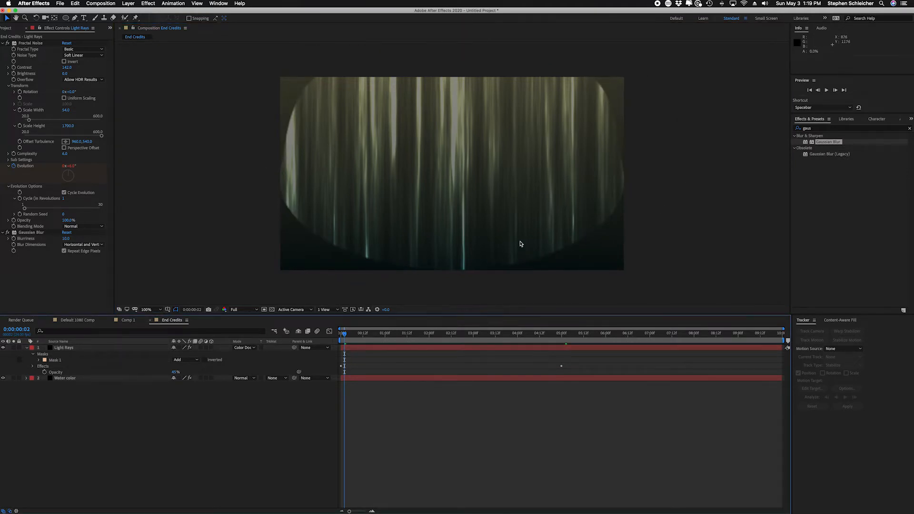
# - Set the Light Rays mask's feather to 200 pixels
pyautogui.click(64, 360)
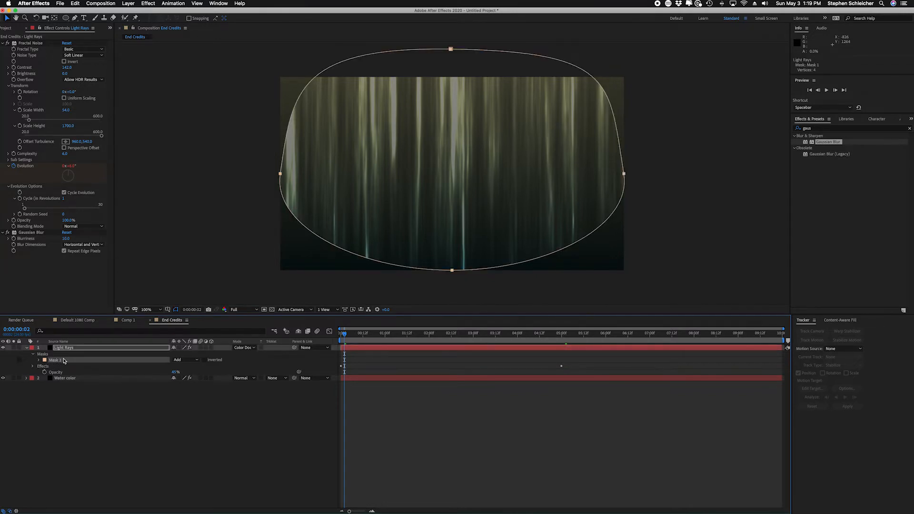
pyautogui.press('f')
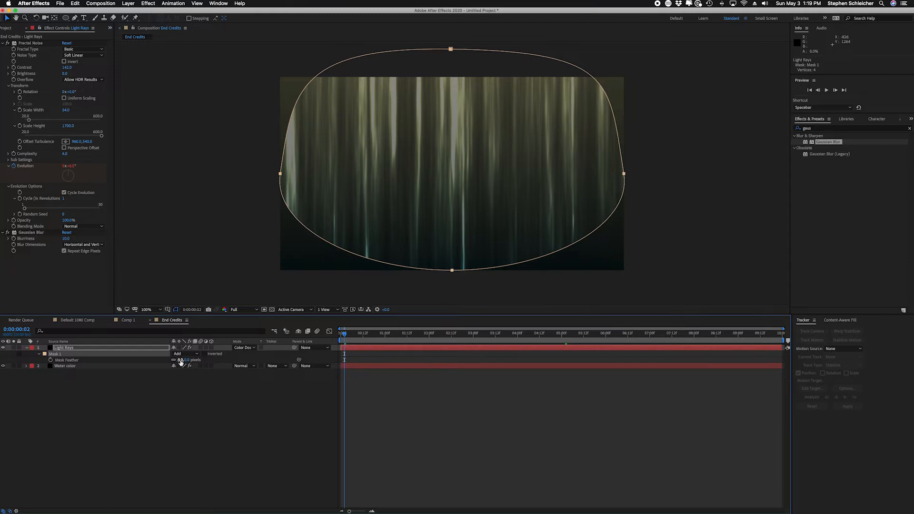
pyautogui.moveTo(181, 362); pyautogui.dragTo(227, 360)
pyautogui.click(183, 360)
pyautogui.write('200')
pyautogui.press('Return')
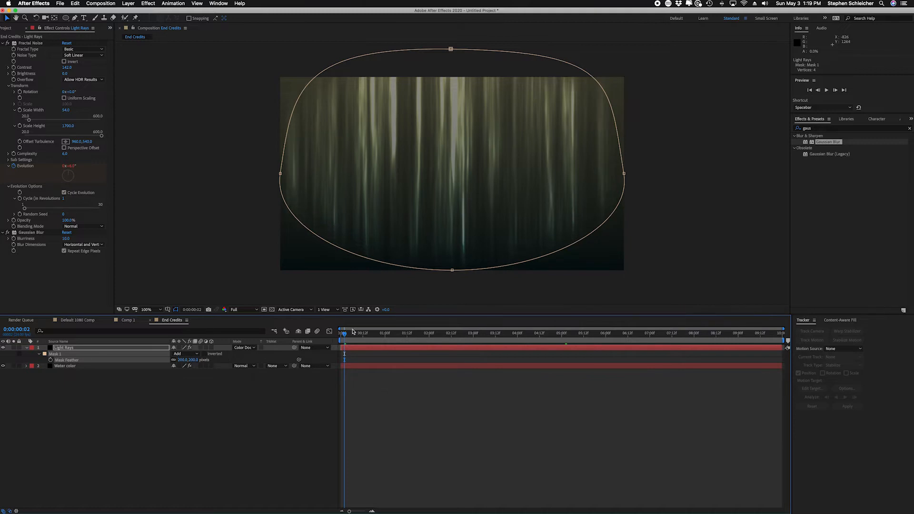
# - Reshape the feathered mask by raising its bottom and top points and moving both side points slightly inward and upward
pyautogui.moveTo(452, 269); pyautogui.dragTo(452, 245)
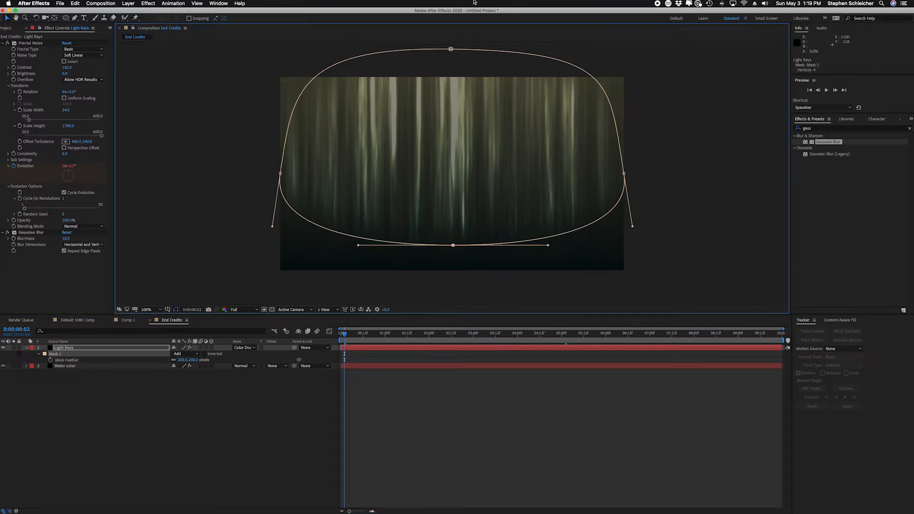
pyautogui.moveTo(450, 48); pyautogui.dragTo(447, 36)
pyautogui.click(282, 168)
pyautogui.moveTo(283, 168); pyautogui.dragTo(284, 162)
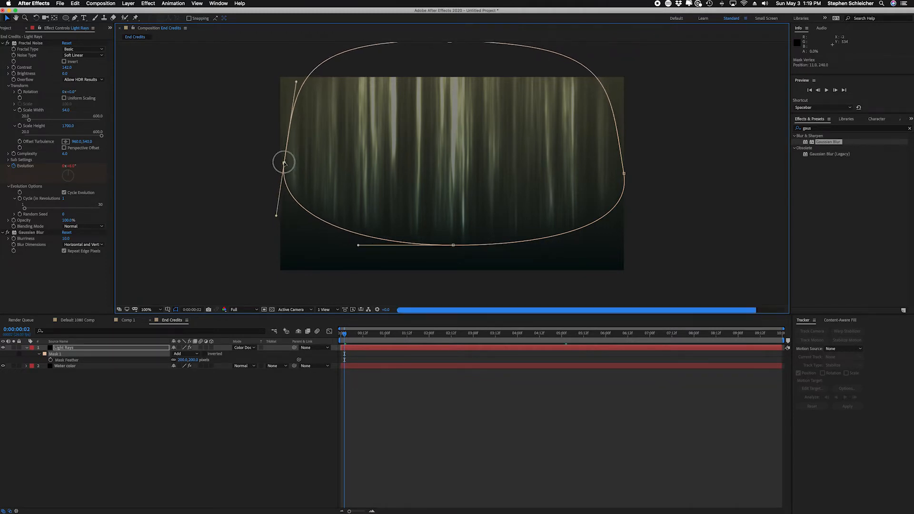
pyautogui.moveTo(625, 174); pyautogui.dragTo(611, 161)
pyautogui.click(287, 162)
pyautogui.click(271, 422)
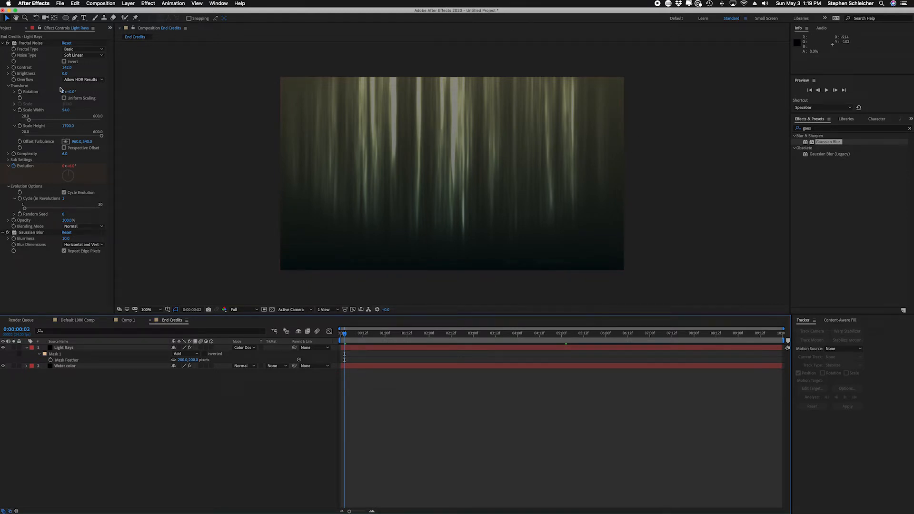
# - Open Comp 1 to examine the reference credits image, then return to the End Credits composition
pyautogui.click(9, 27)
pyautogui.click(19, 107)
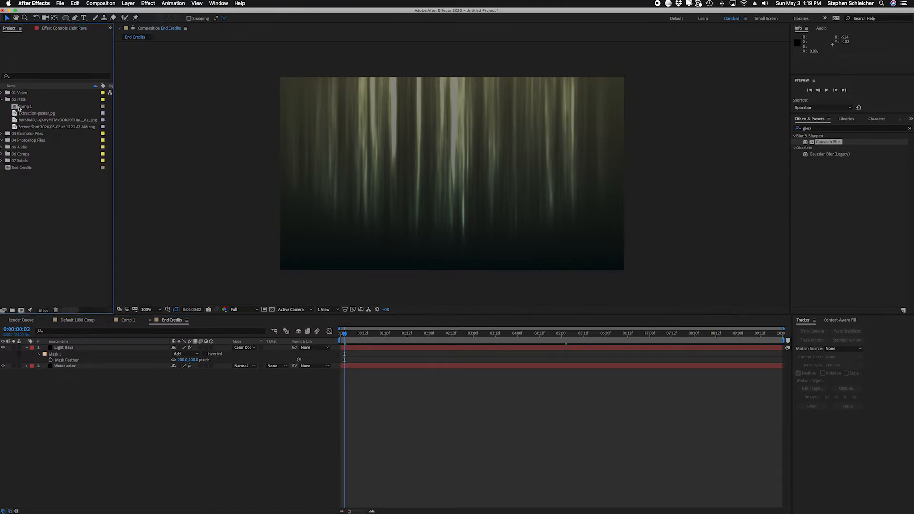
pyautogui.press('super+i')
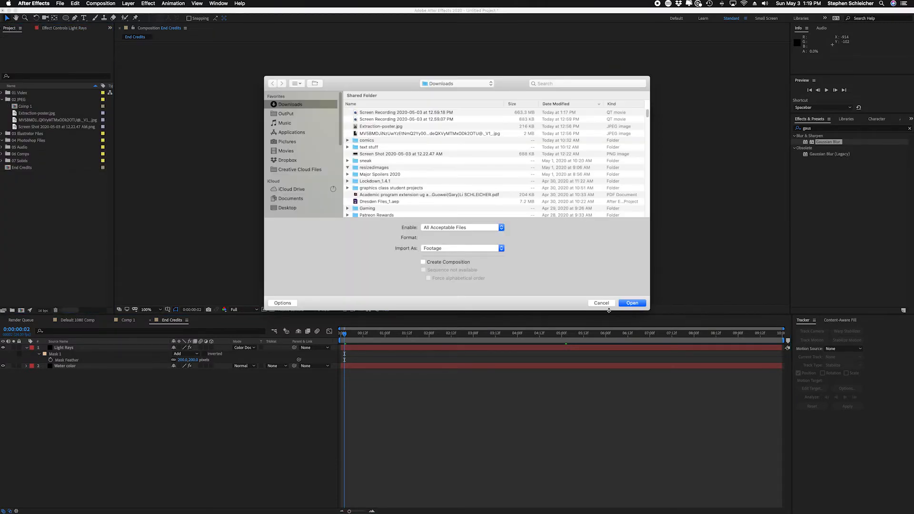
pyautogui.click(599, 303)
pyautogui.doubleClick(15, 107)
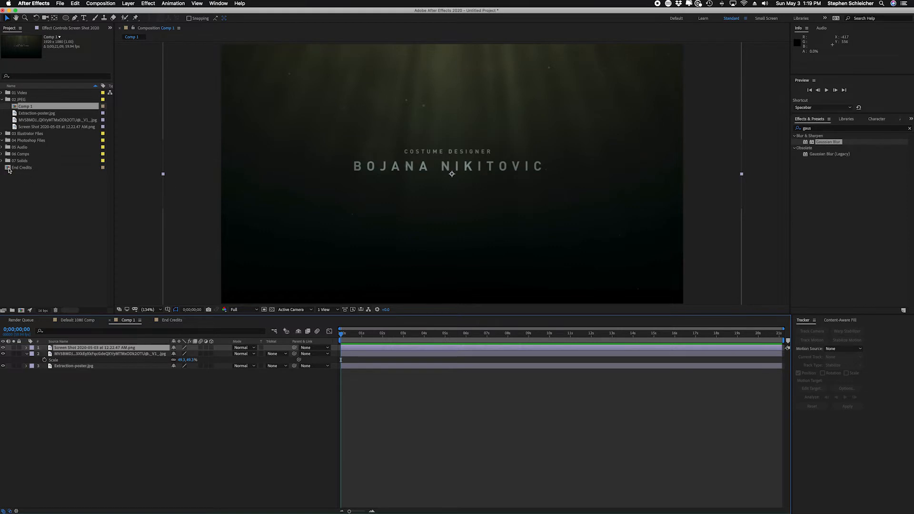
pyautogui.doubleClick(8, 169)
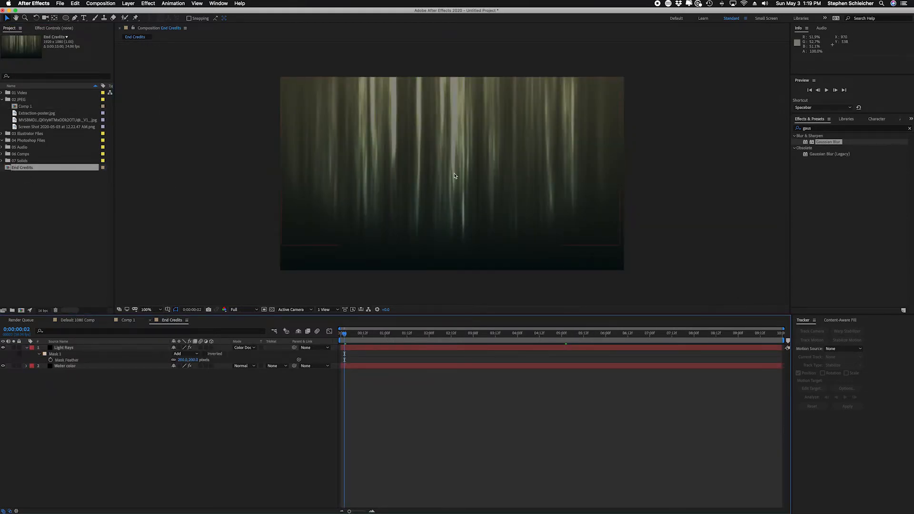
# - Find the Corner Pin effect and apply it to the Light Rays layer
pyautogui.click(67, 348)
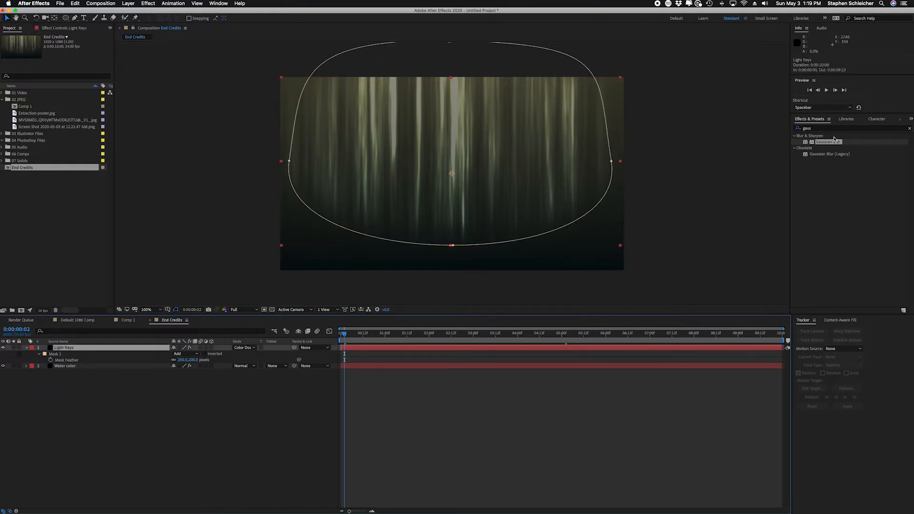
pyautogui.click(826, 128)
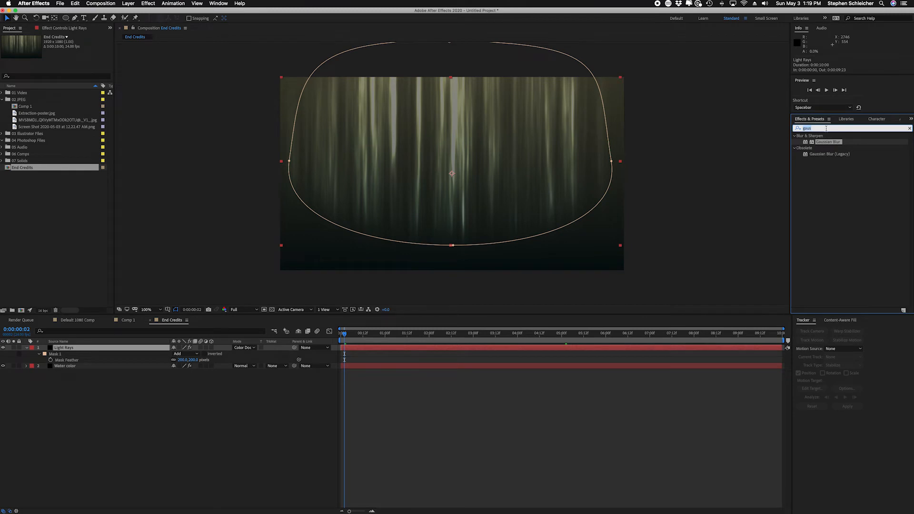
pyautogui.write('corner')
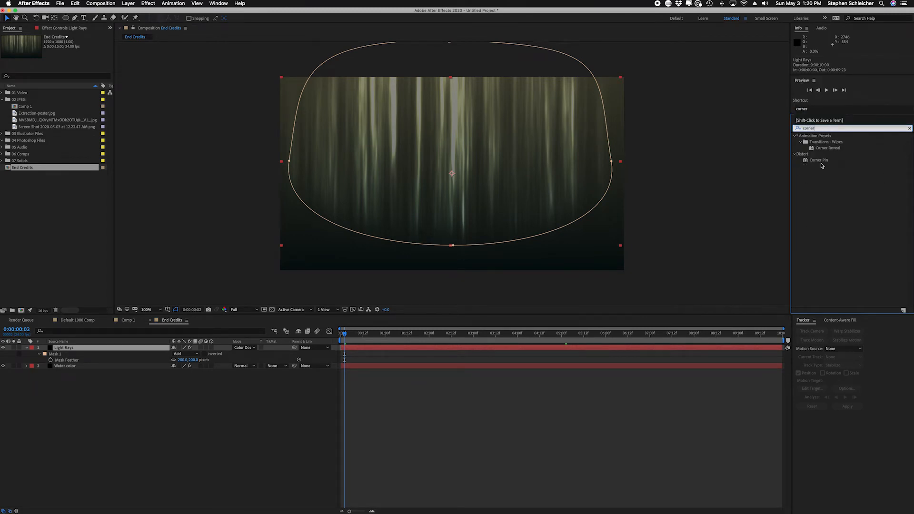
pyautogui.moveTo(821, 165); pyautogui.dragTo(82, 350)
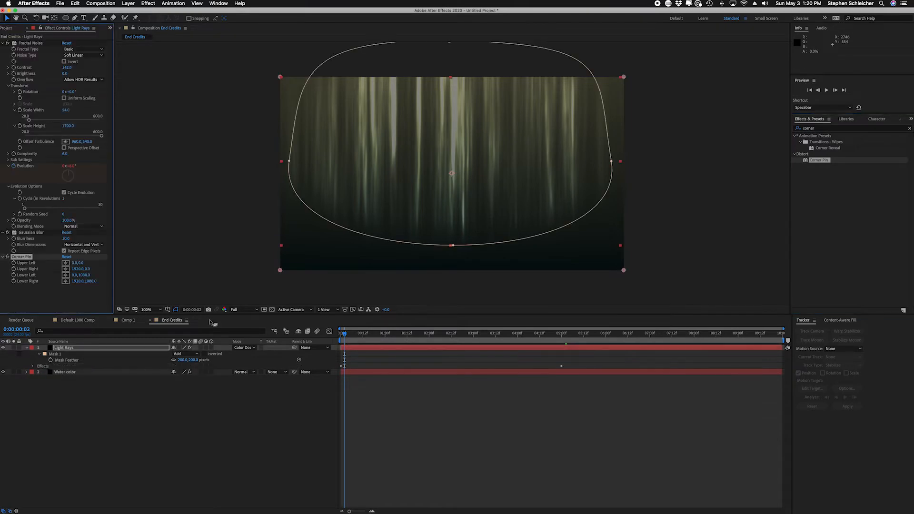
# - Fan out the rays by moving the Corner Pin's upper corners inward above the frame and its lower corners outward beyond the frame's sides
pyautogui.moveTo(280, 77); pyautogui.dragTo(365, 59)
pyautogui.moveTo(623, 77); pyautogui.dragTo(527, 60)
pyautogui.moveTo(624, 272); pyautogui.dragTo(705, 278)
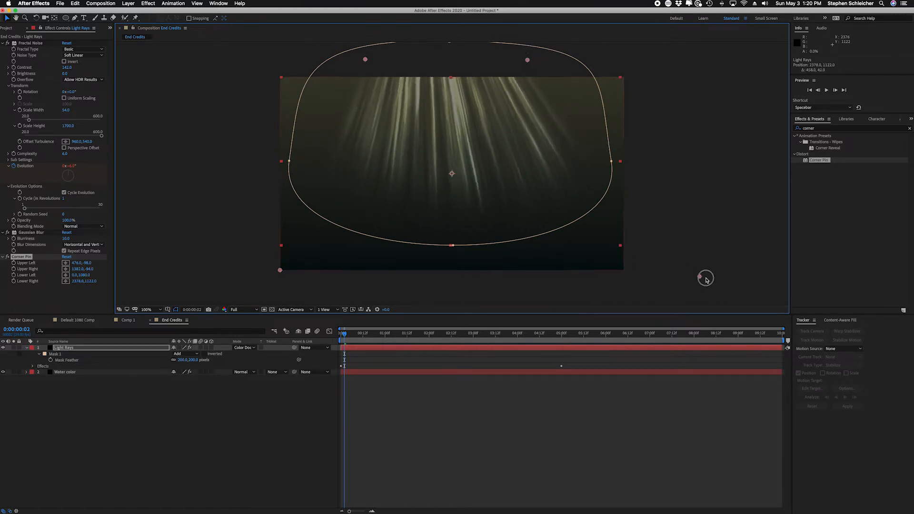
pyautogui.moveTo(280, 269); pyautogui.dragTo(164, 274)
pyautogui.click(712, 275)
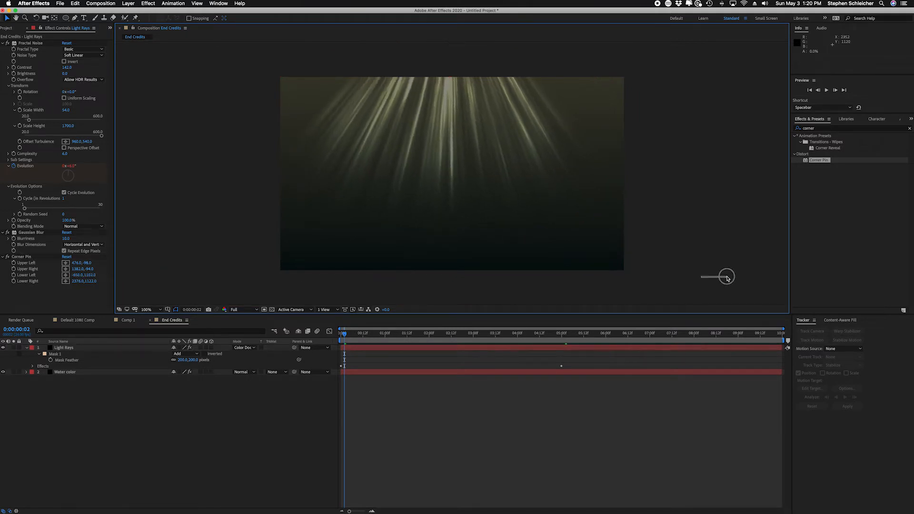
# - Widen the Corner Pin's lower corners to about x -966 and 2736, and move its upper corners closer together to about x 540 and 1330
pyautogui.click(68, 348)
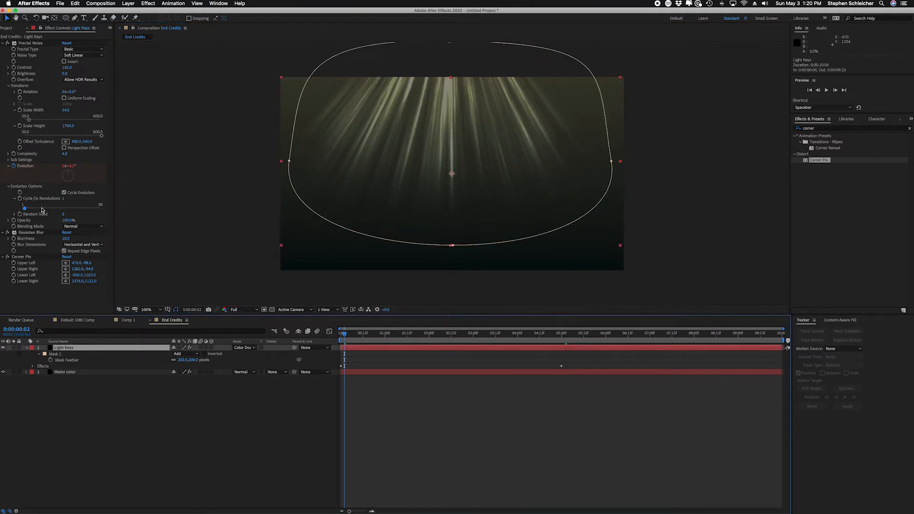
pyautogui.click(32, 257)
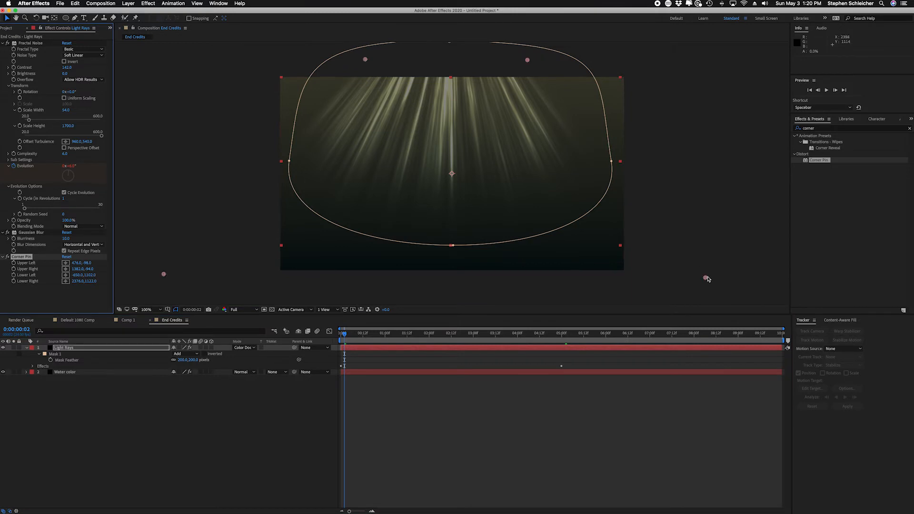
pyautogui.moveTo(706, 276); pyautogui.dragTo(769, 272)
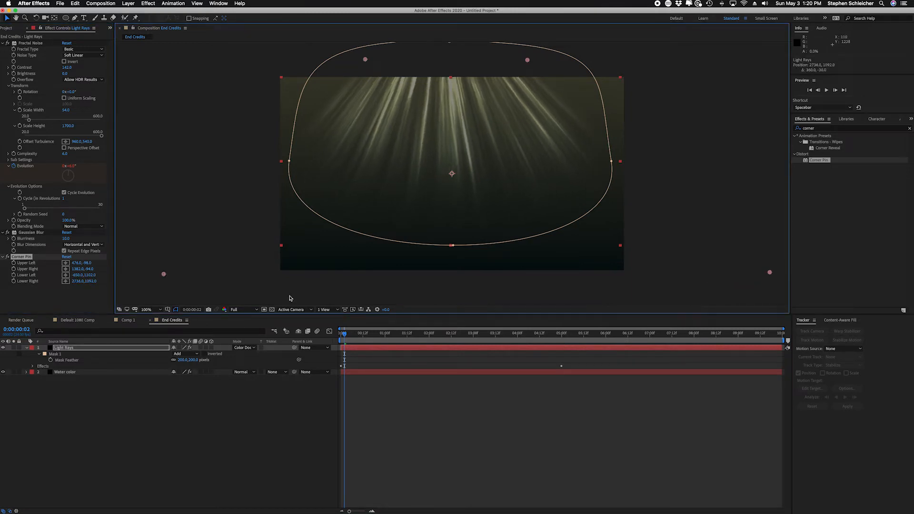
pyautogui.moveTo(165, 276); pyautogui.dragTo(111, 270)
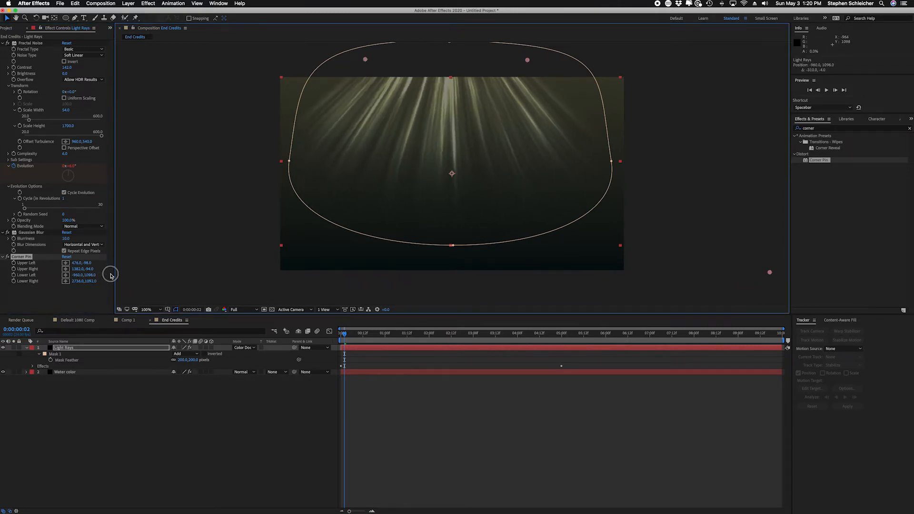
pyautogui.moveTo(364, 63); pyautogui.dragTo(377, 53)
pyautogui.moveTo(528, 61); pyautogui.dragTo(519, 52)
pyautogui.click(672, 129)
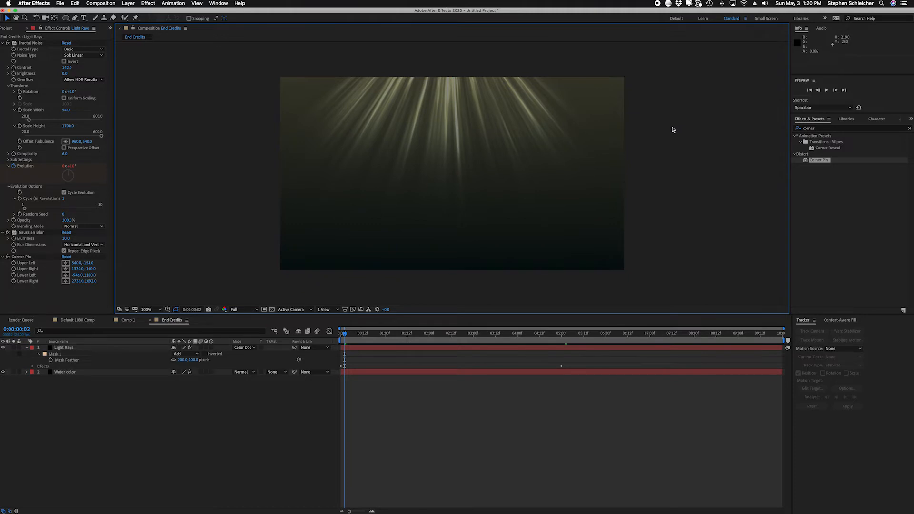
# - Preview the composition from the first frame to examine the animated light rays, then return the playhead to 0:00:00:00
pyautogui.click(348, 354)
pyautogui.press('Home')
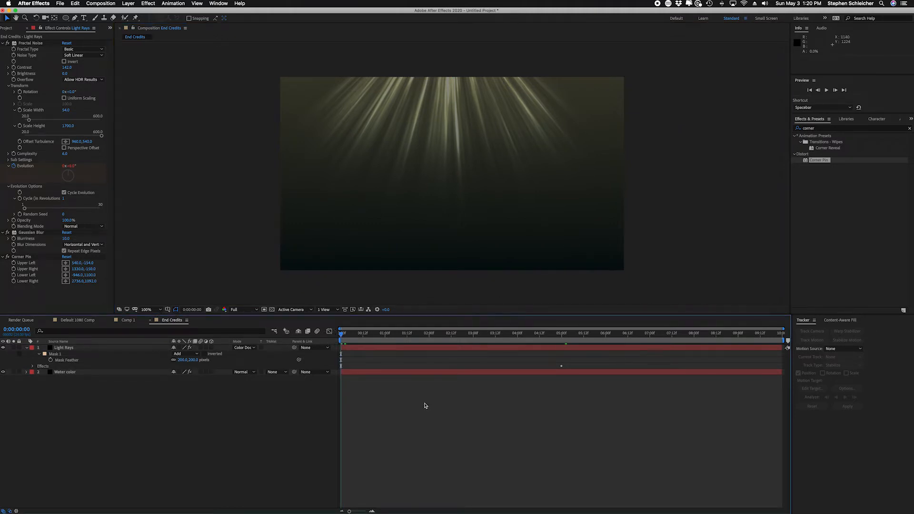
pyautogui.press('space')
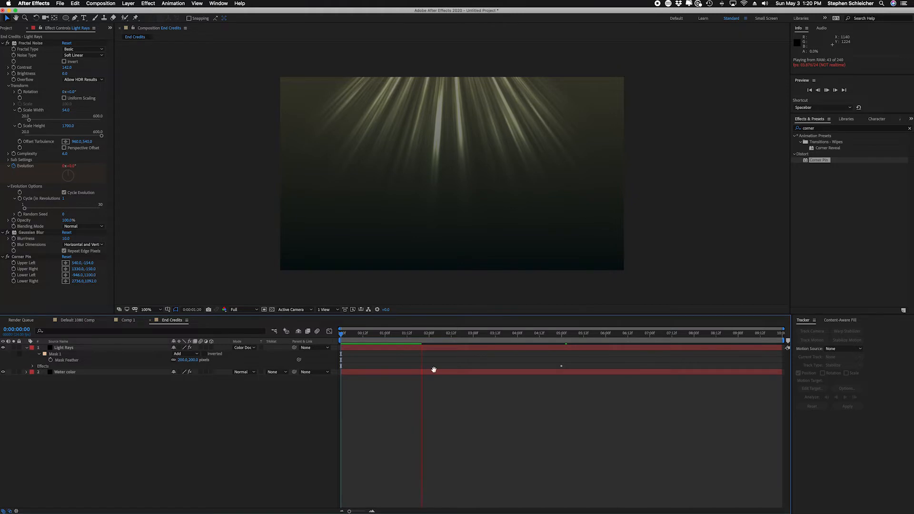
pyautogui.press('space')
pyautogui.press('space')
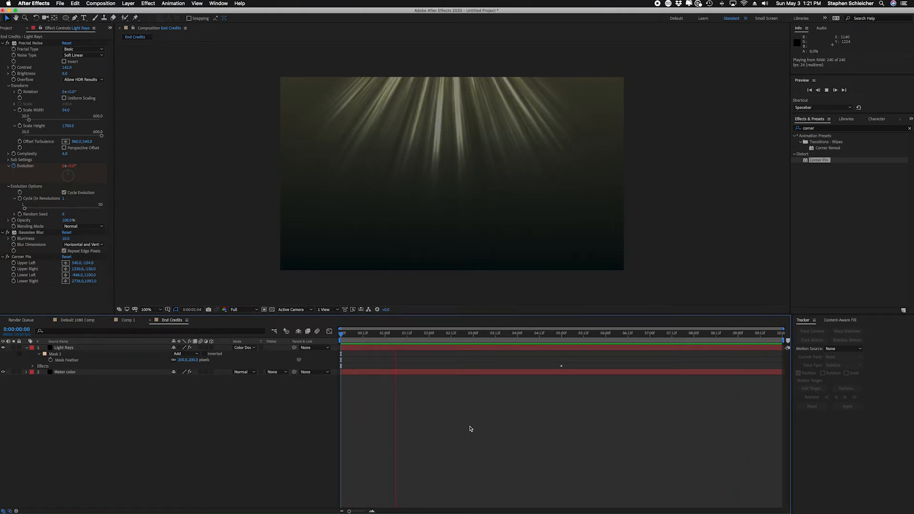
pyautogui.press('space')
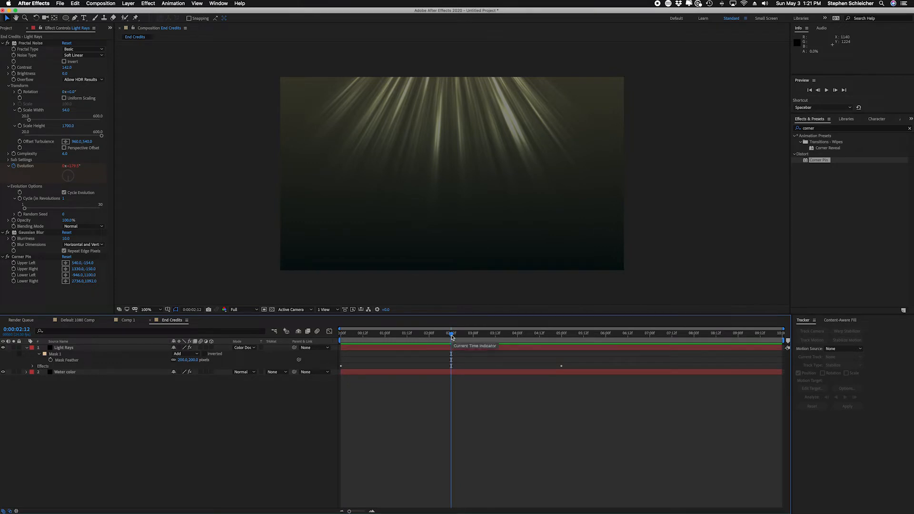
pyautogui.moveTo(452, 338); pyautogui.dragTo(341, 337)
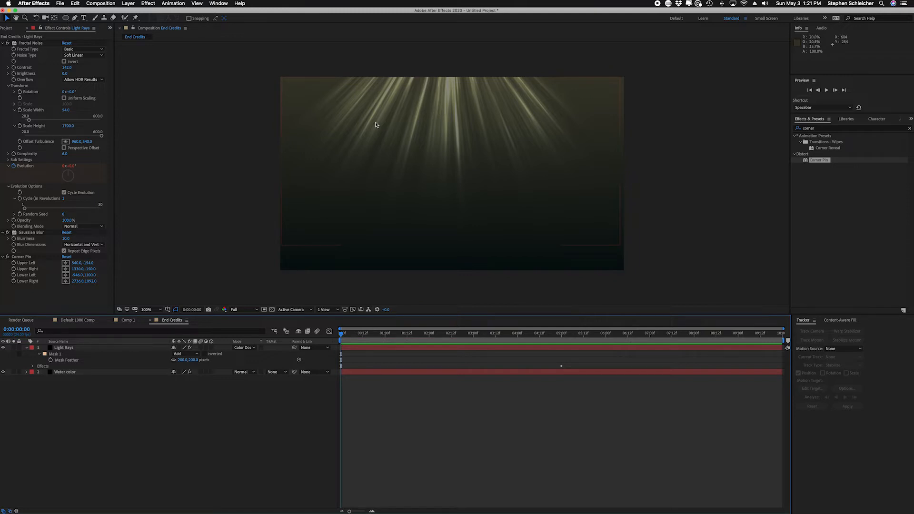
# - Lower the Fractal Noise contrast on the Light Rays layer to about 99
pyautogui.moveTo(66, 70); pyautogui.dragTo(49, 67)
pyautogui.click(194, 418)
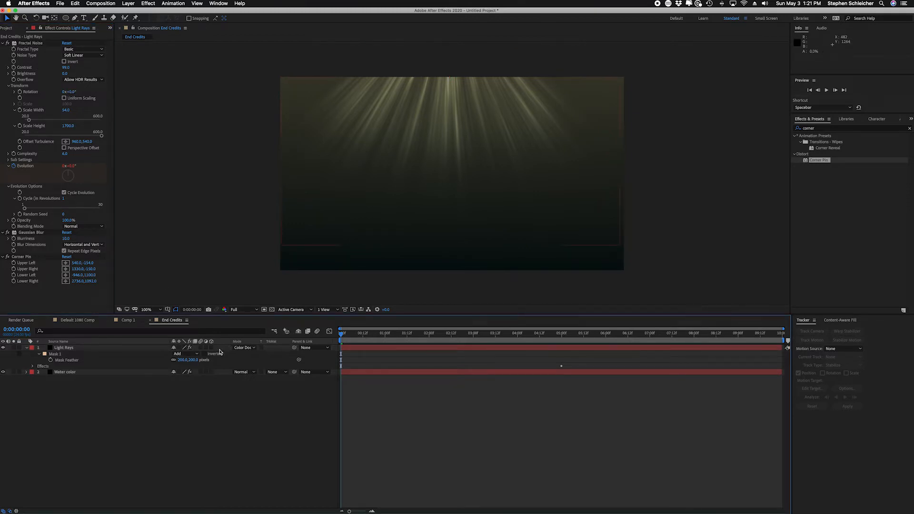
# - Try the Multiply and Classic Color Dodge blending modes on the Light Rays layer, ending back on Color Dodge
pyautogui.click(234, 350)
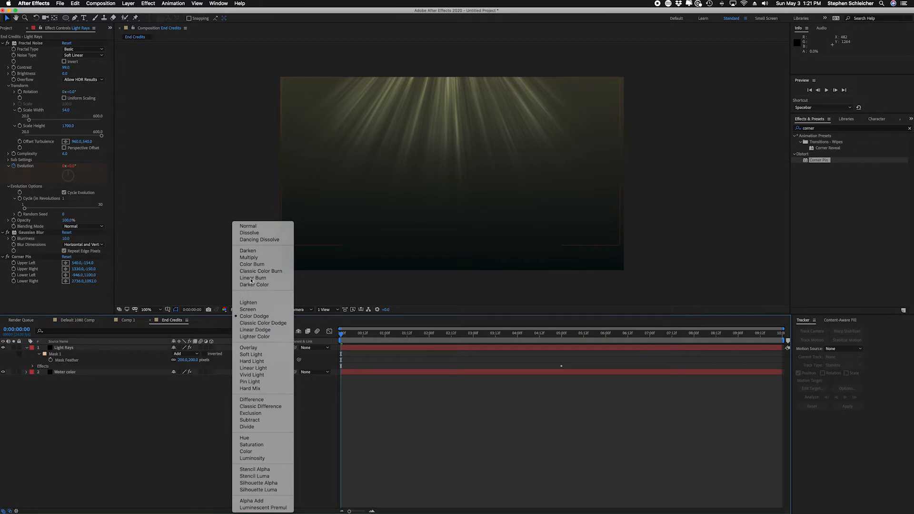
pyautogui.click(248, 257)
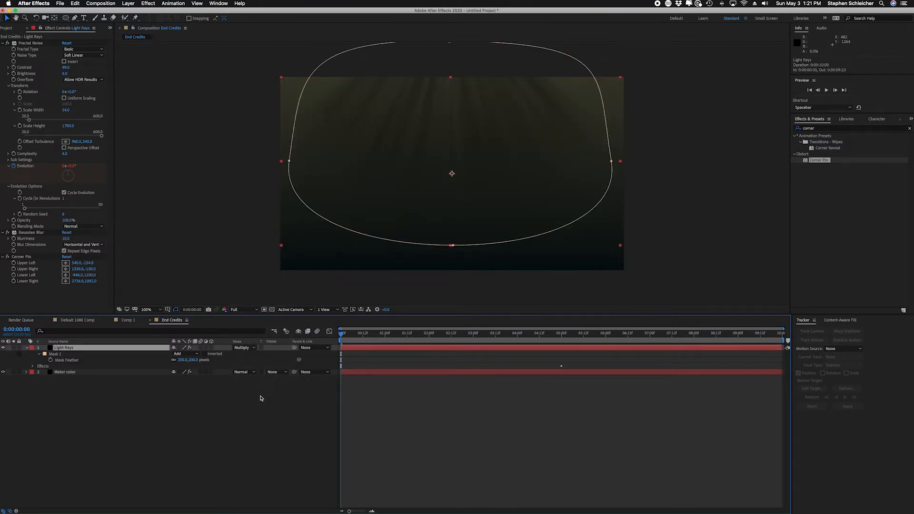
pyautogui.click(246, 348)
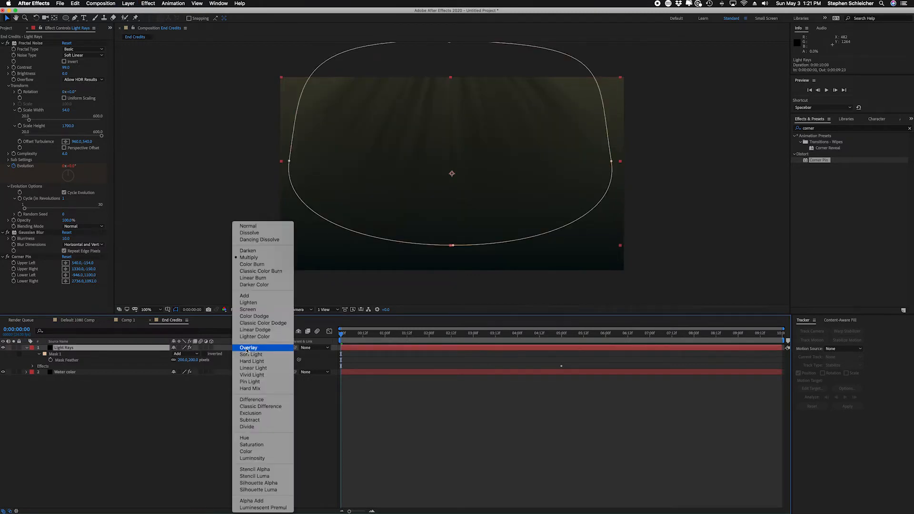
pyautogui.click(248, 323)
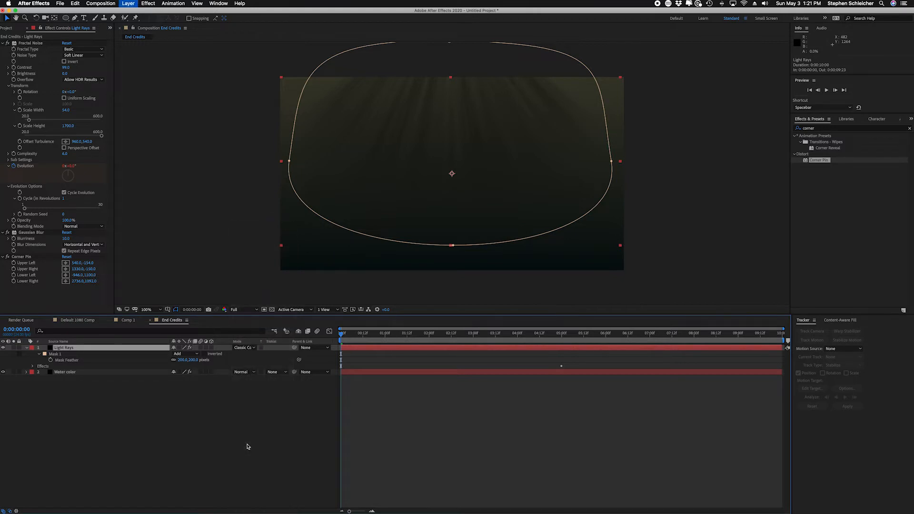
pyautogui.click(249, 348)
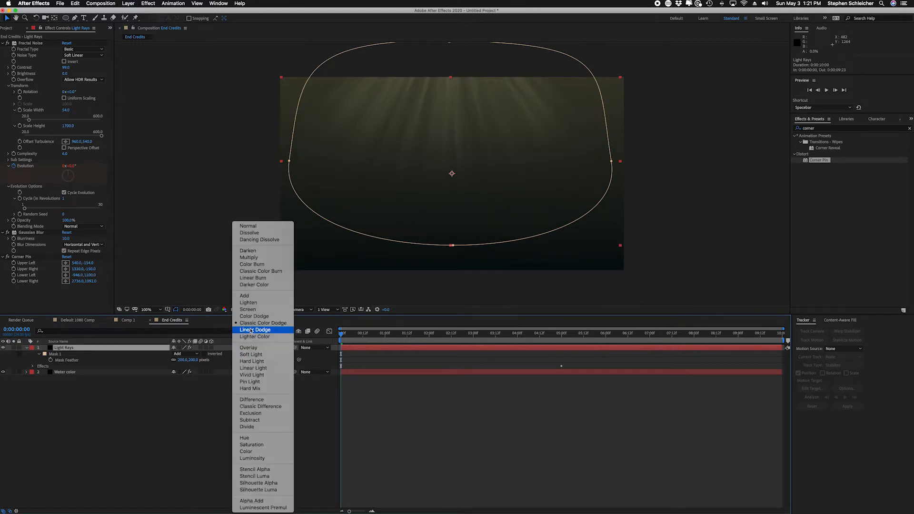
pyautogui.click(250, 321)
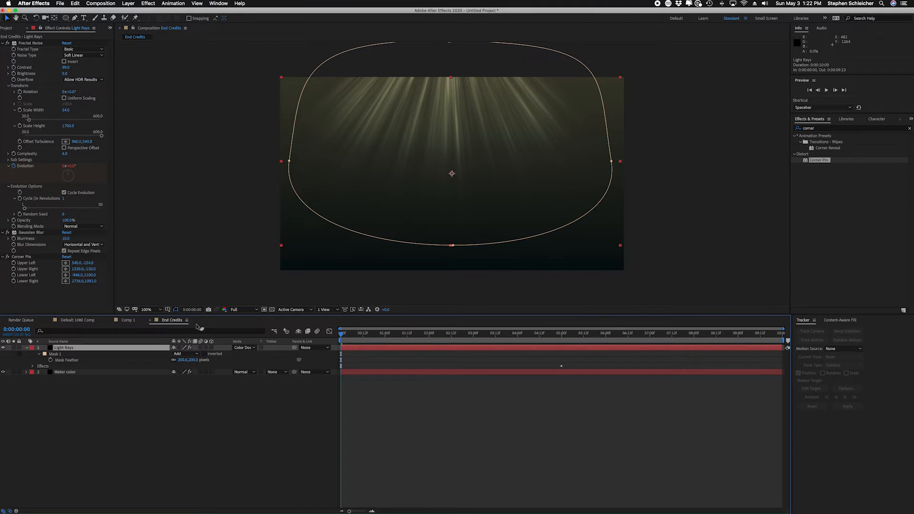
# - Collapse the existing effects' settings, find the Stylize Glow effect and apply it to the Light Rays layer
pyautogui.click(2, 42)
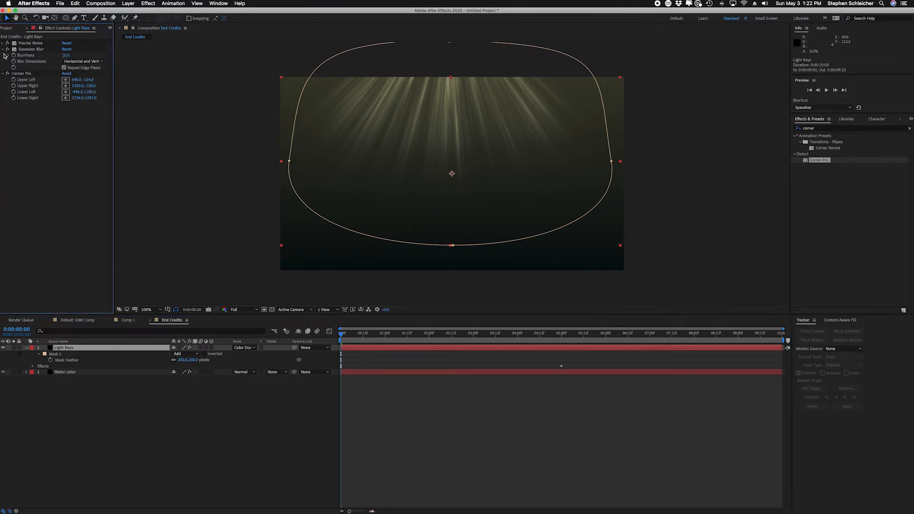
pyautogui.click(2, 49)
pyautogui.click(2, 55)
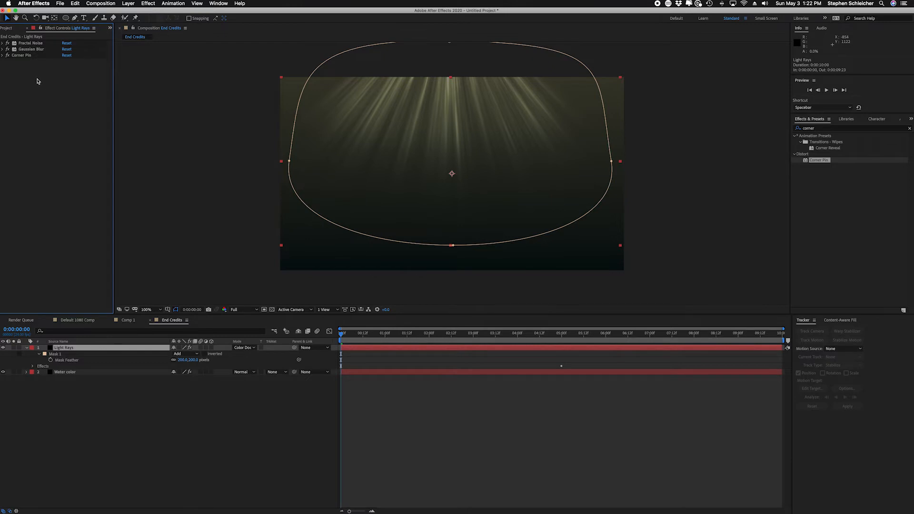
pyautogui.click(826, 128)
pyautogui.write('gl')
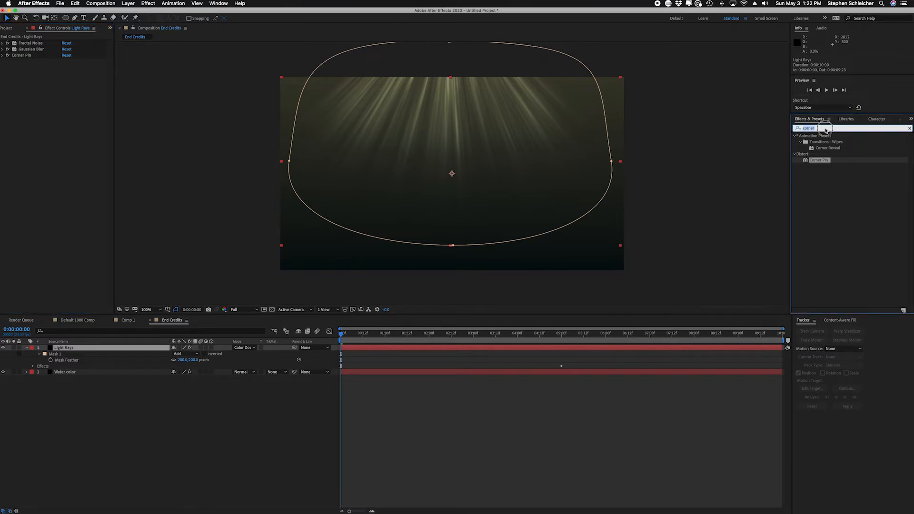
pyautogui.write('ow')
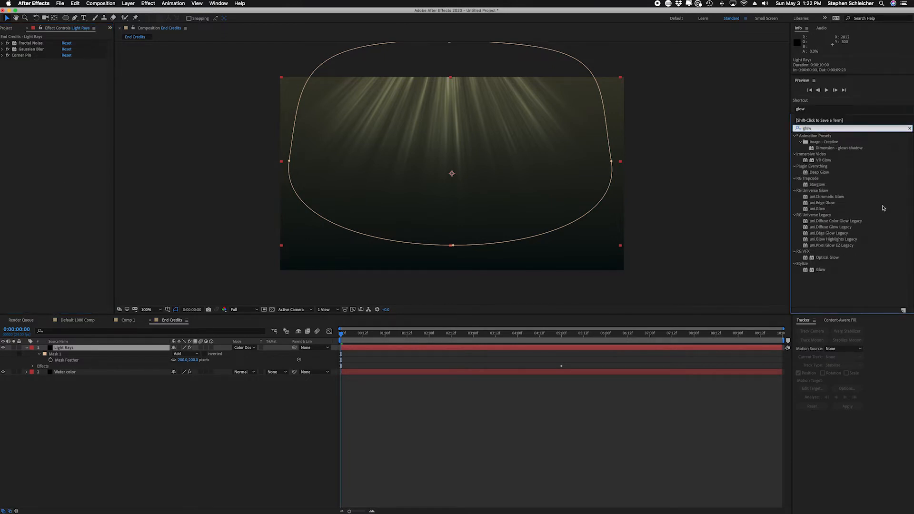
pyautogui.click(822, 270)
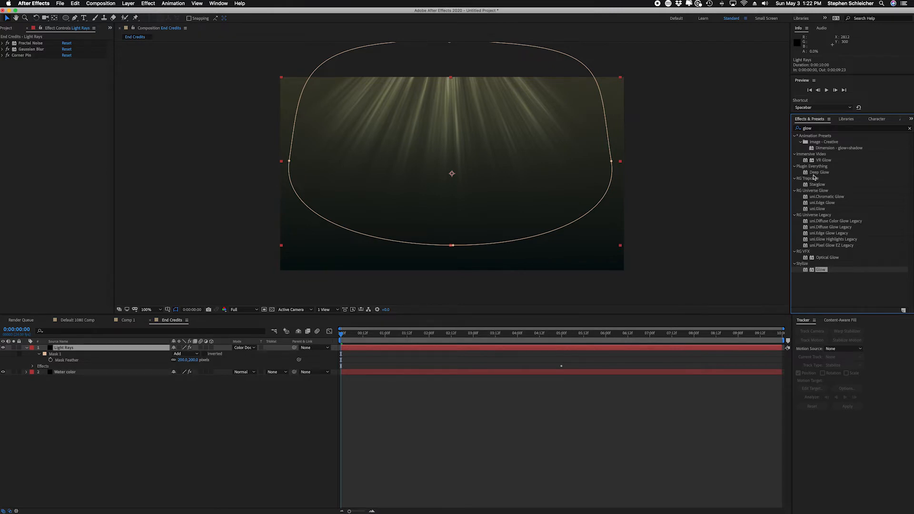
pyautogui.moveTo(815, 270); pyautogui.dragTo(93, 348)
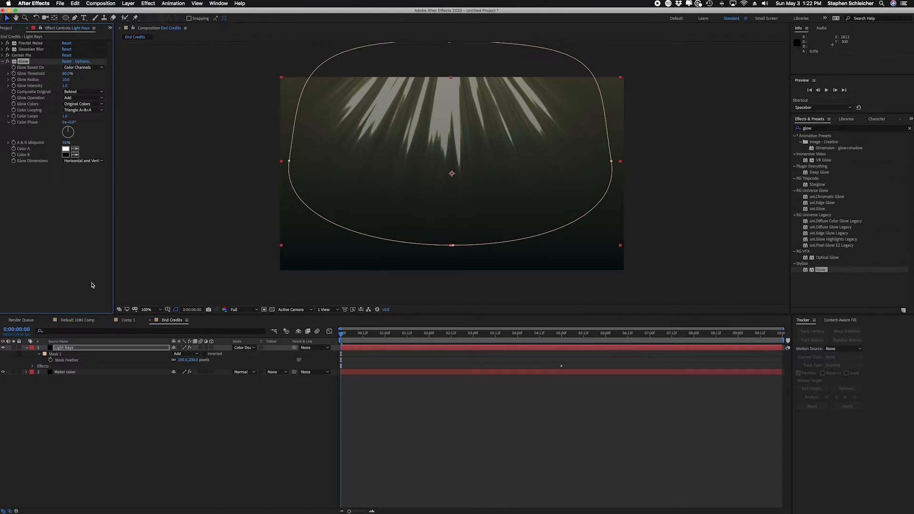
# - Set the Glow effect's threshold to 85%, its radius to 30 and its intensity to about 1.4
pyautogui.click(65, 73)
pyautogui.write('85')
pyautogui.press('Return')
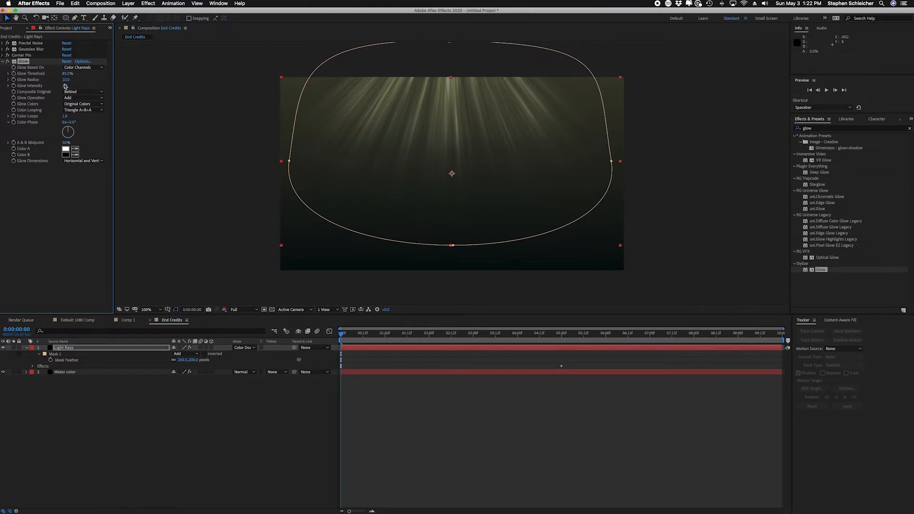
pyautogui.click(66, 80)
pyautogui.write('30')
pyautogui.press('Return')
pyautogui.click(65, 86)
pyautogui.click(100, 86)
pyautogui.moveTo(66, 86); pyautogui.dragTo(80, 85)
# - Scrub through the composition to examine how the glow affects the animated light rays, with the layer deselected
pyautogui.moveTo(355, 335); pyautogui.dragTo(416, 344)
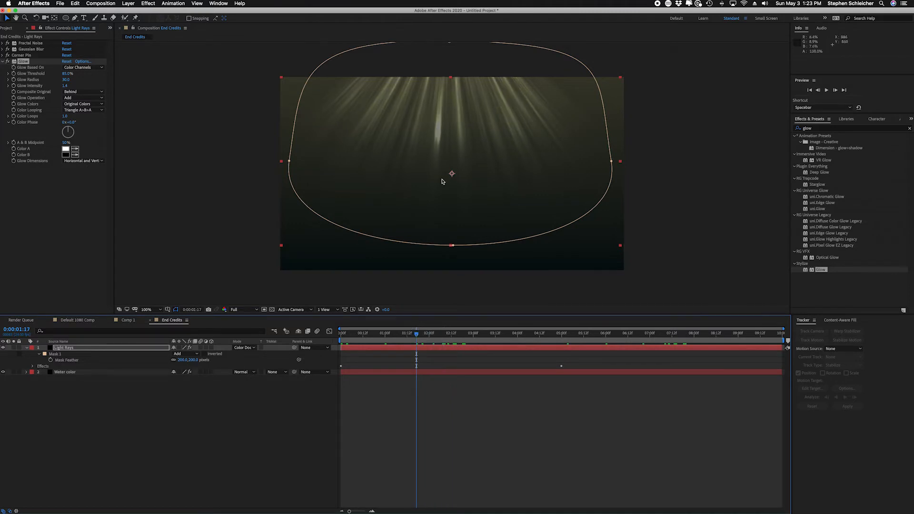
pyautogui.moveTo(508, 337); pyautogui.dragTo(364, 335)
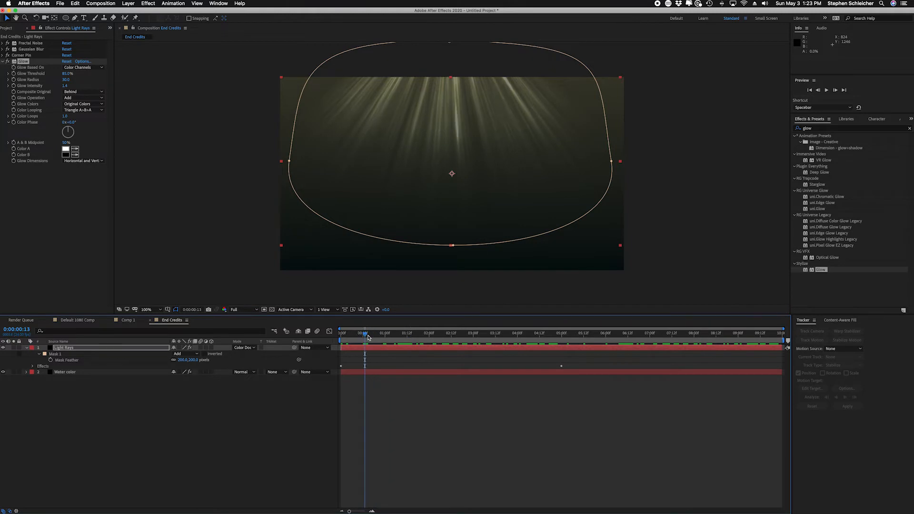
pyautogui.click(466, 444)
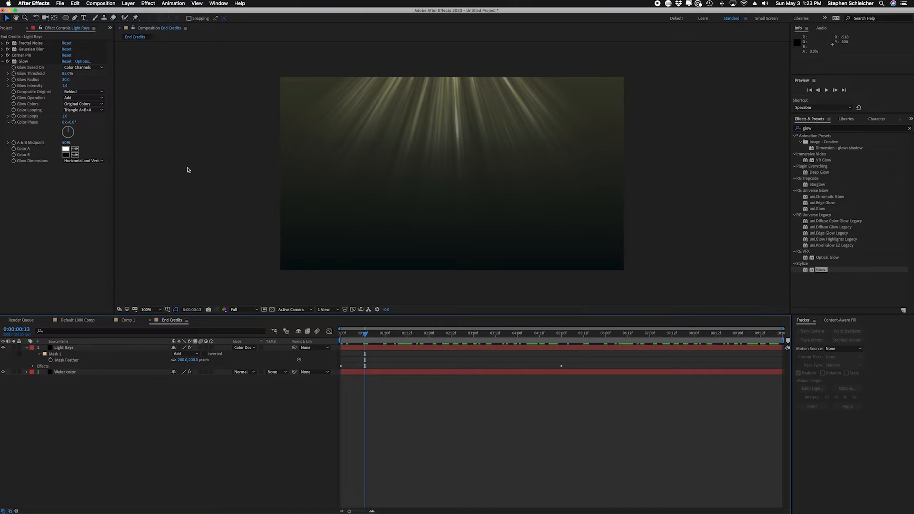
# - Collapse the Light Rays layer's properties and duplicate the layer
pyautogui.click(26, 347)
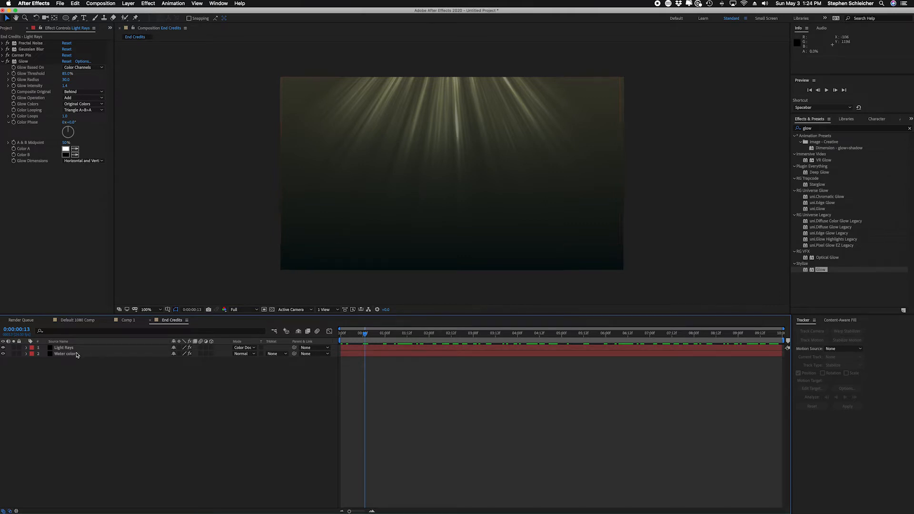
pyautogui.click(65, 349)
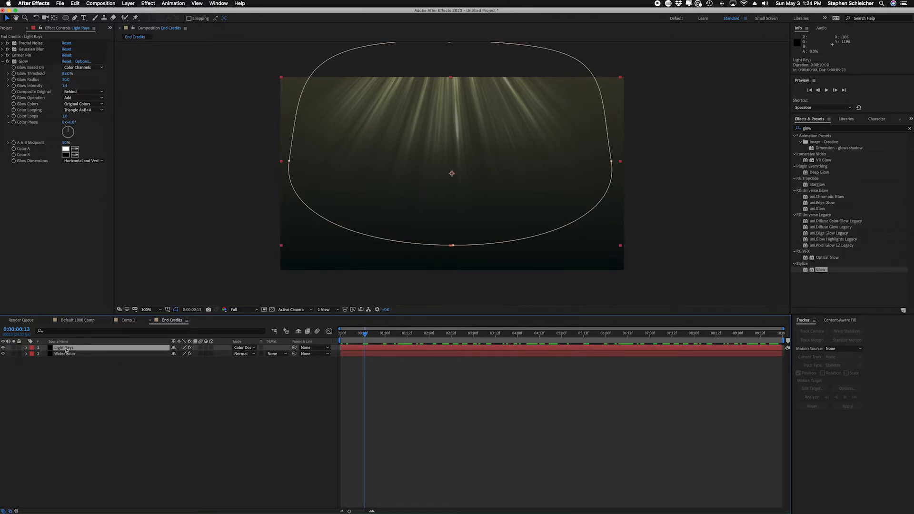
pyautogui.press('super+d')
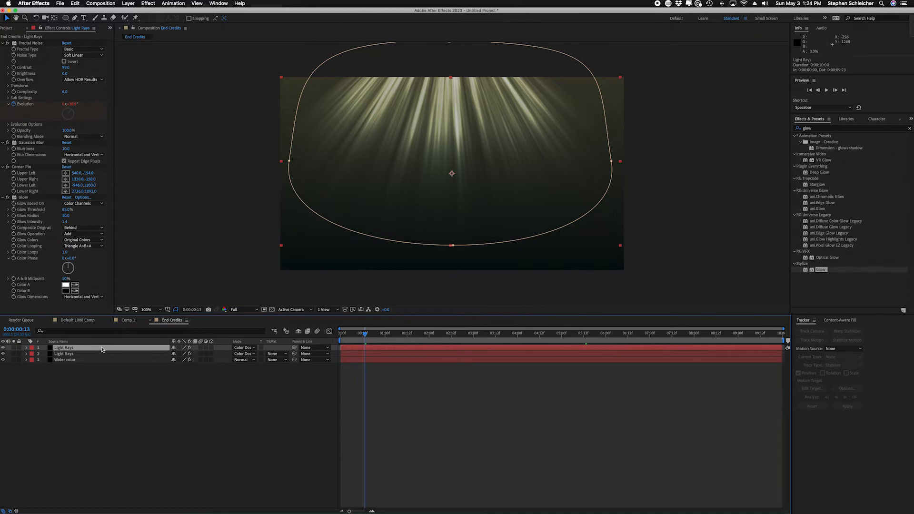
# - Scale the upper Light Rays copy to 250%
pyautogui.press('s')
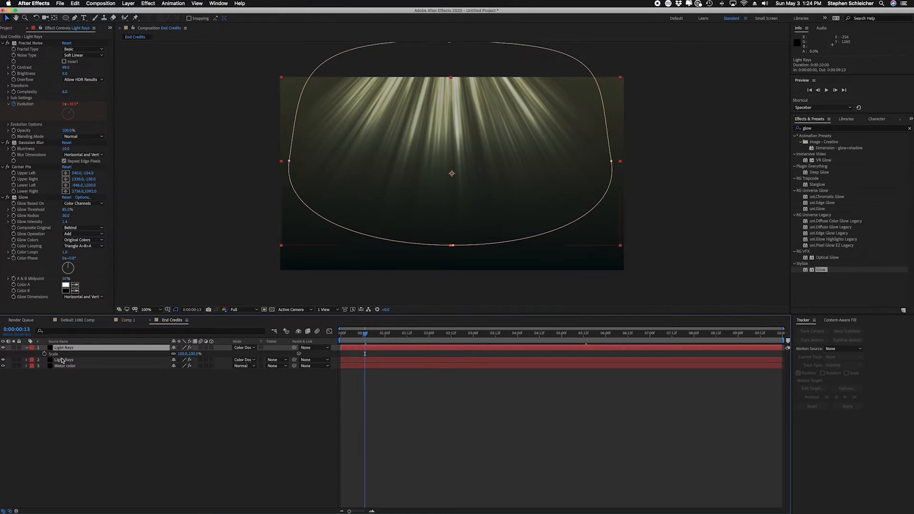
pyautogui.click(185, 354)
pyautogui.write('200')
pyautogui.press('BackSpace')
pyautogui.press('BackSpace')
pyautogui.press('BackSpace')
pyautogui.write('250')
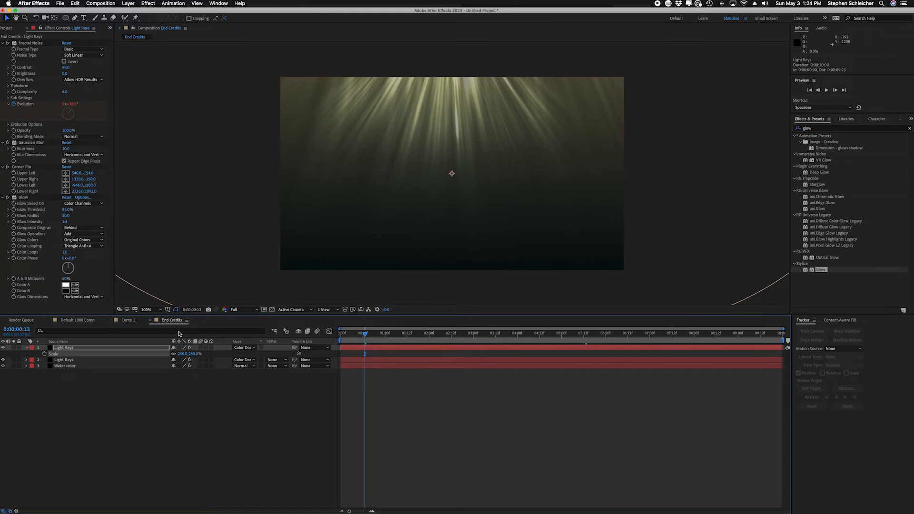
# - Move the upper Light Rays copy down to about 976, 1006 and lower its opacity to about 11%
pyautogui.press('p')
pyautogui.moveTo(425, 121); pyautogui.dragTo(428, 179)
pyautogui.press('r')
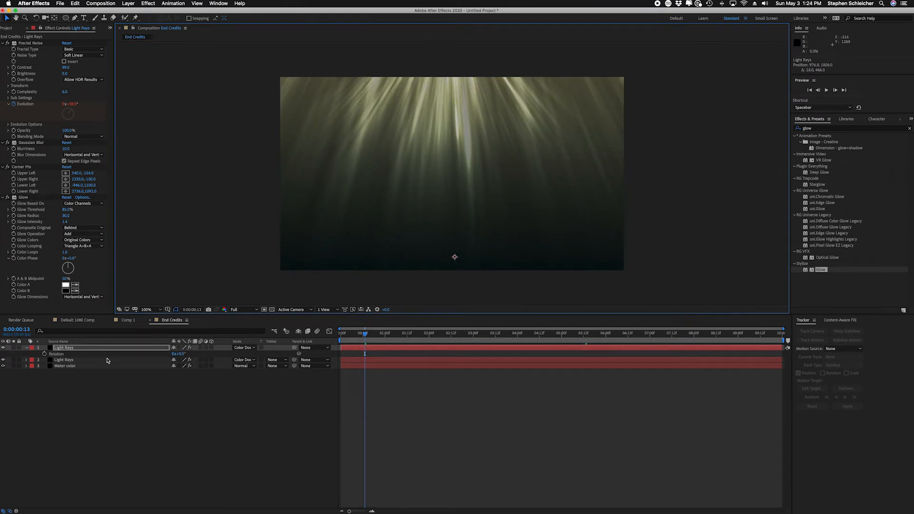
pyautogui.press('t')
pyautogui.moveTo(175, 354); pyautogui.dragTo(163, 356)
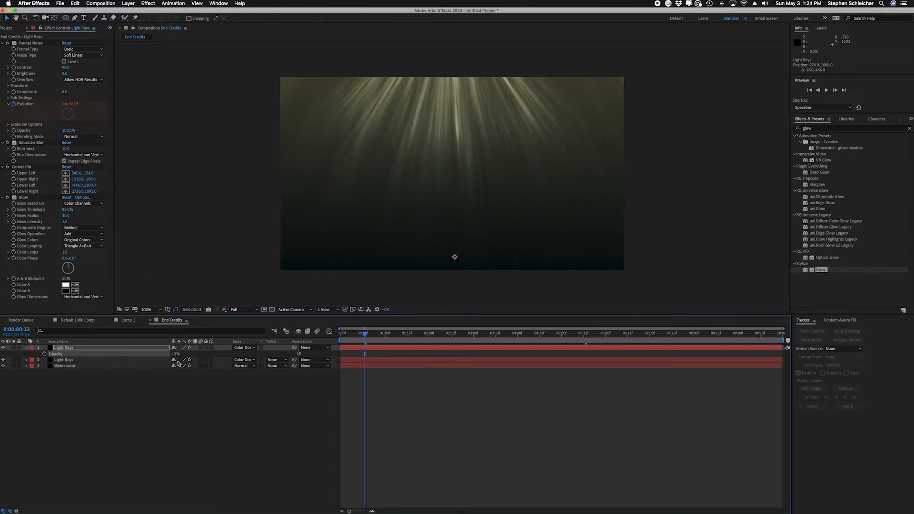
# - Set the upper Light Rays copy's scale to 220%
pyautogui.press('s')
pyautogui.click(183, 353)
pyautogui.write('220')
pyautogui.press('Return')
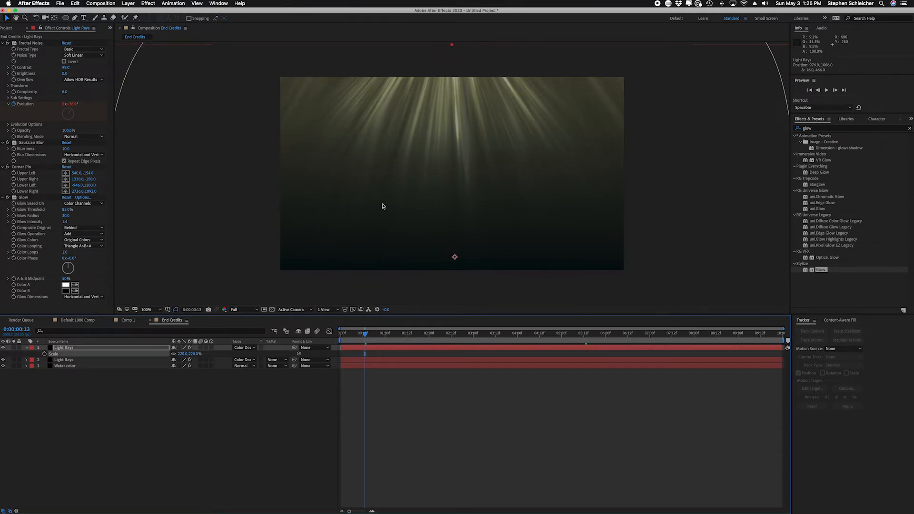
# - Bring the upper copy's Corner Pin upper corners closer together, to about 760, -157 and 1119, -148
pyautogui.click(86, 348)
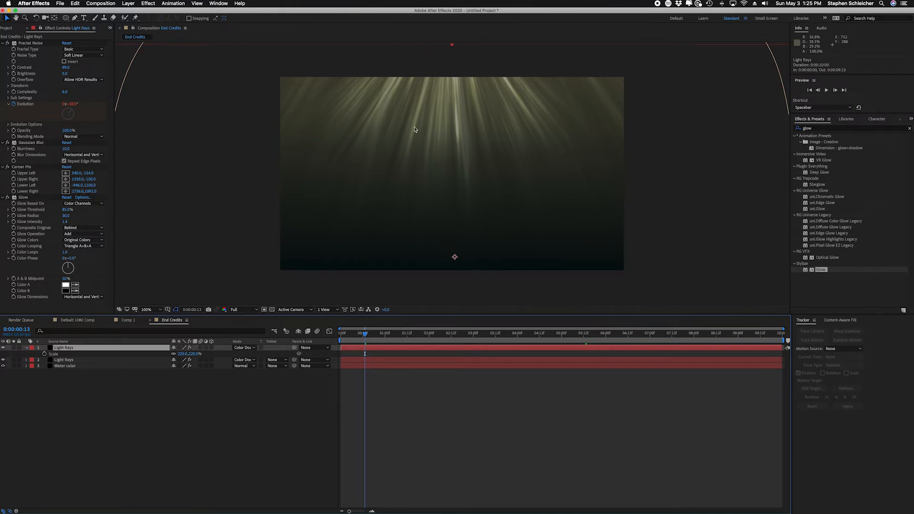
pyautogui.press(',')
pyautogui.press(',')
pyautogui.press(',')
pyautogui.press(',')
pyautogui.press('.')
pyautogui.press('.')
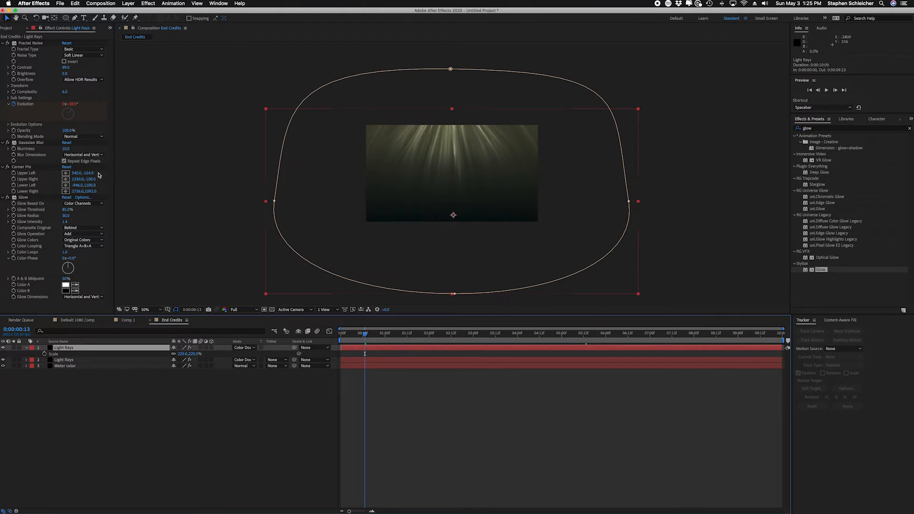
pyautogui.click(66, 172)
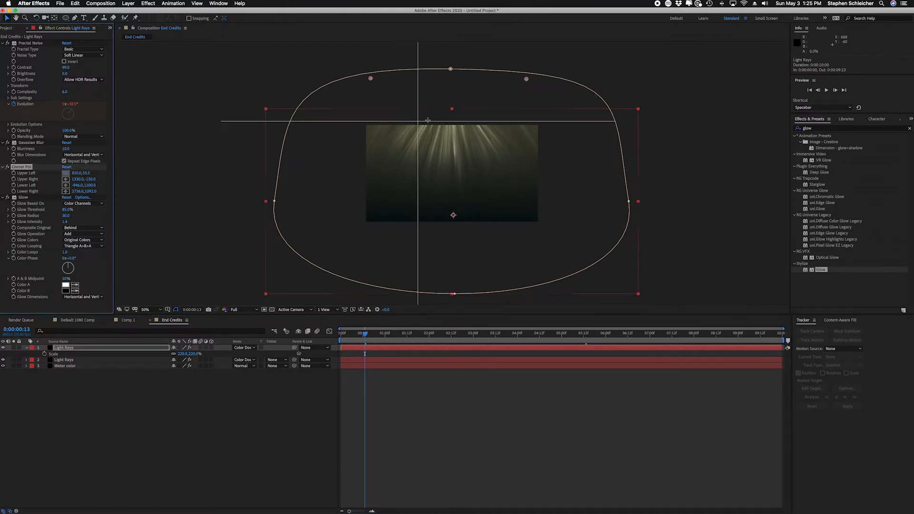
pyautogui.click(419, 78)
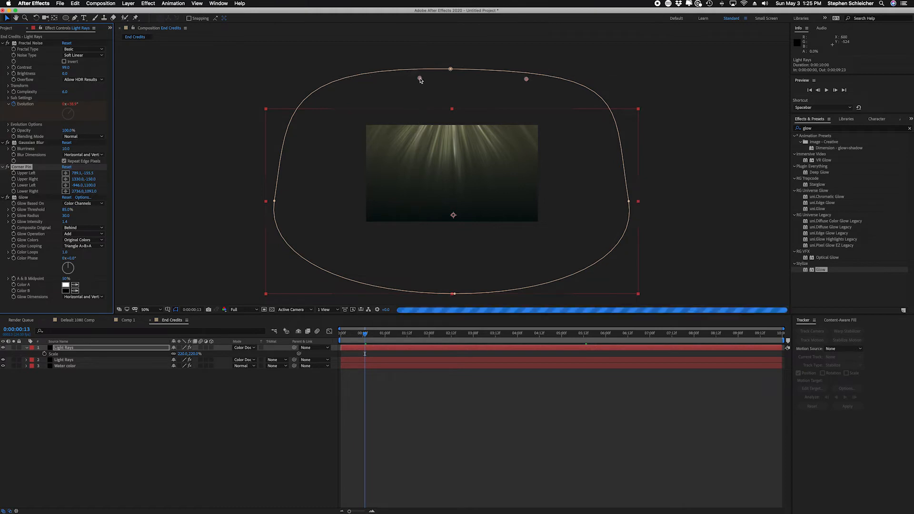
pyautogui.moveTo(526, 79); pyautogui.dragTo(484, 81)
pyautogui.click(408, 78)
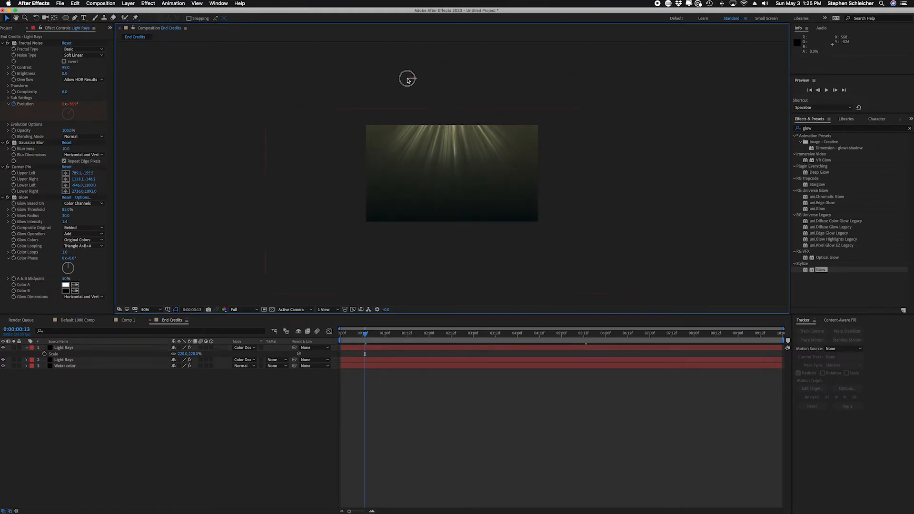
pyautogui.click(411, 169)
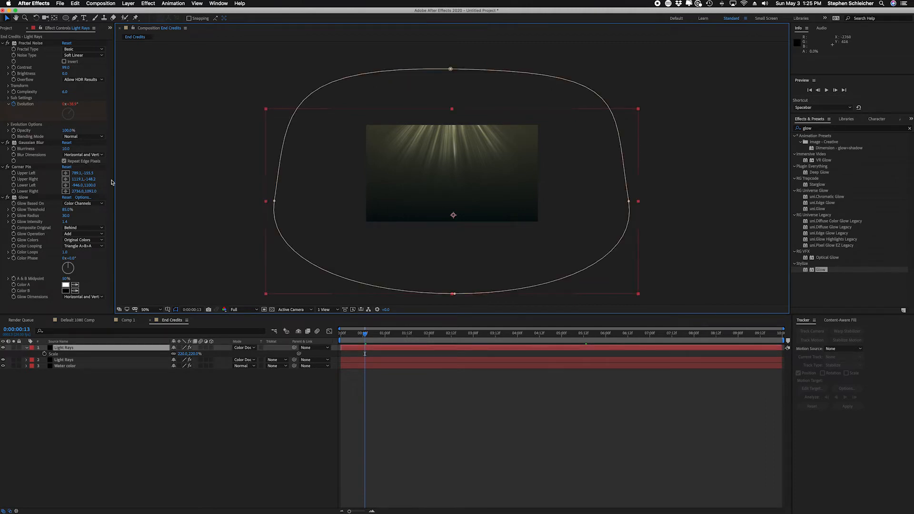
pyautogui.click(22, 167)
pyautogui.moveTo(419, 78); pyautogui.dragTo(414, 79)
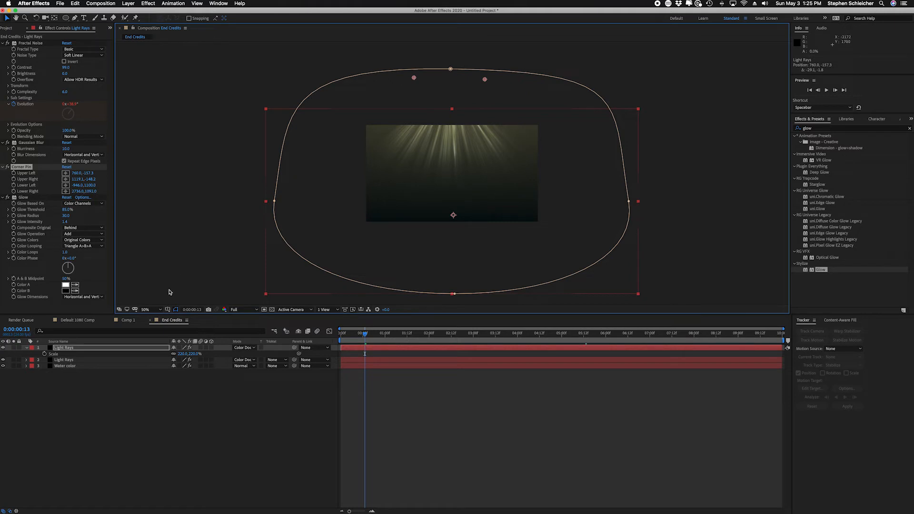
# - Move the upper Light Rays copy up to about position 992, 910 in the frame
pyautogui.click(73, 348)
pyautogui.press('p')
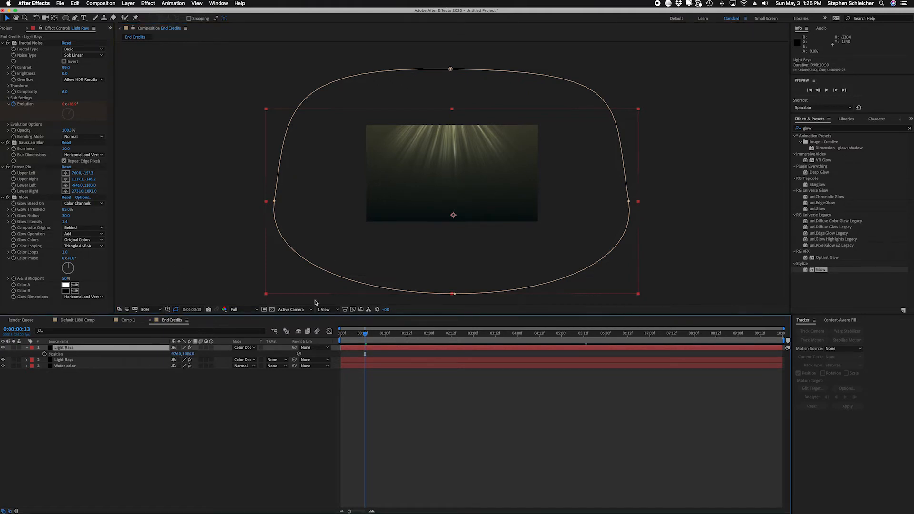
pyautogui.moveTo(399, 151)
pyautogui.mouseDown()
pyautogui.moveTo(402, 117)
pyautogui.moveTo(402, 141)
pyautogui.mouseUp()
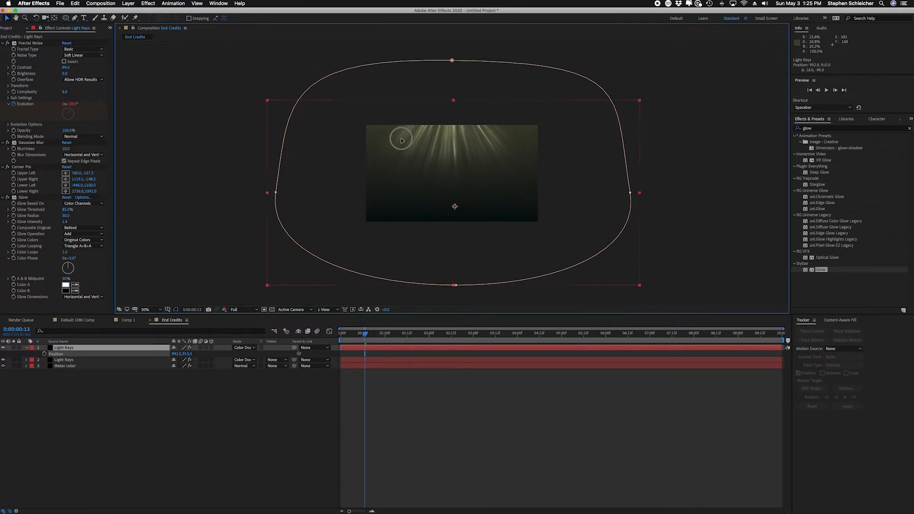
pyautogui.press('.')
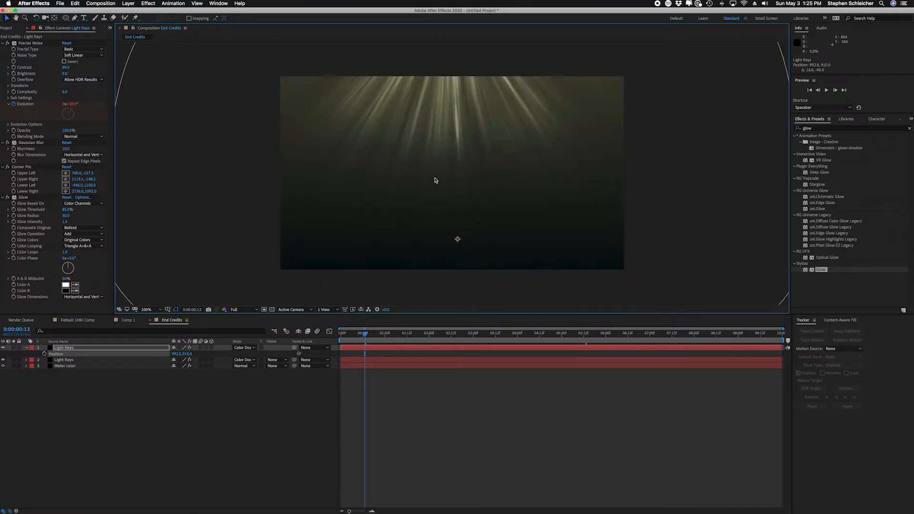
# - Compare the frame with and without the upper Light Rays copy, and set that copy's Fractal Noise contrast to 125
pyautogui.click(4, 349)
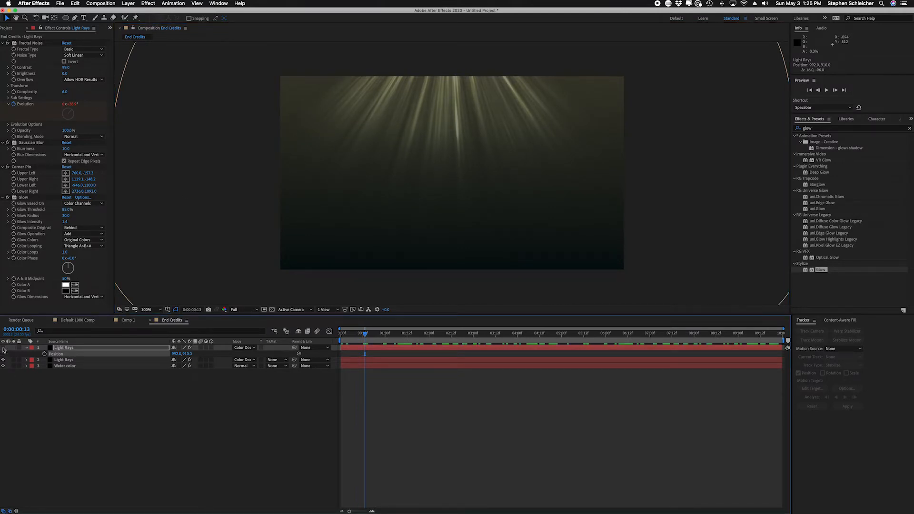
pyautogui.click(4, 348)
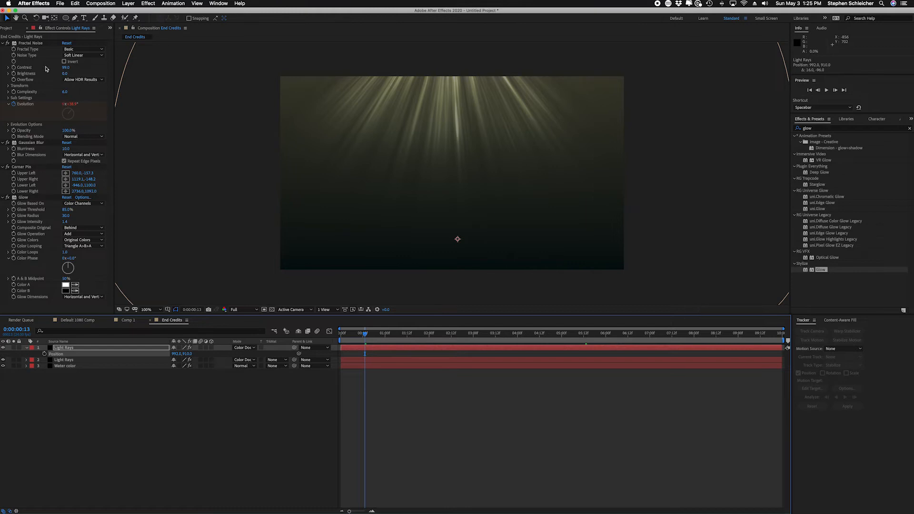
pyautogui.click(84, 347)
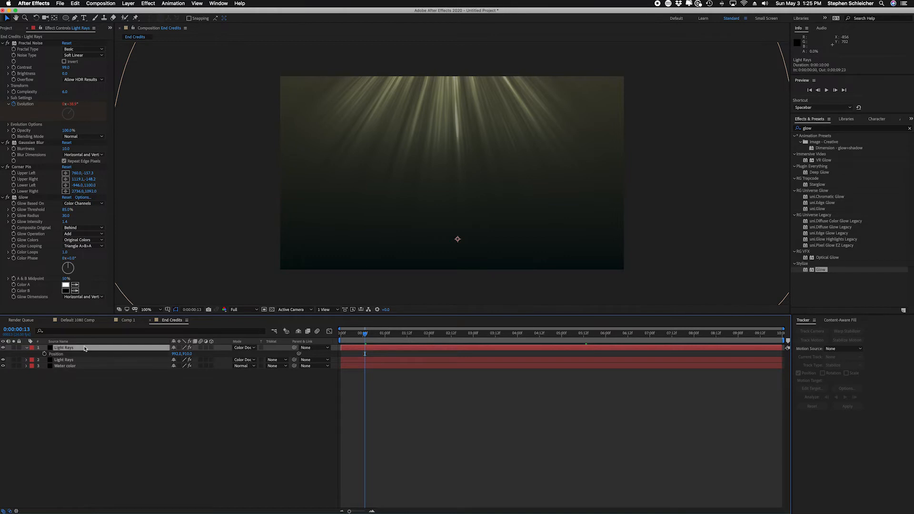
pyautogui.click(66, 68)
pyautogui.write('125')
pyautogui.press('Return')
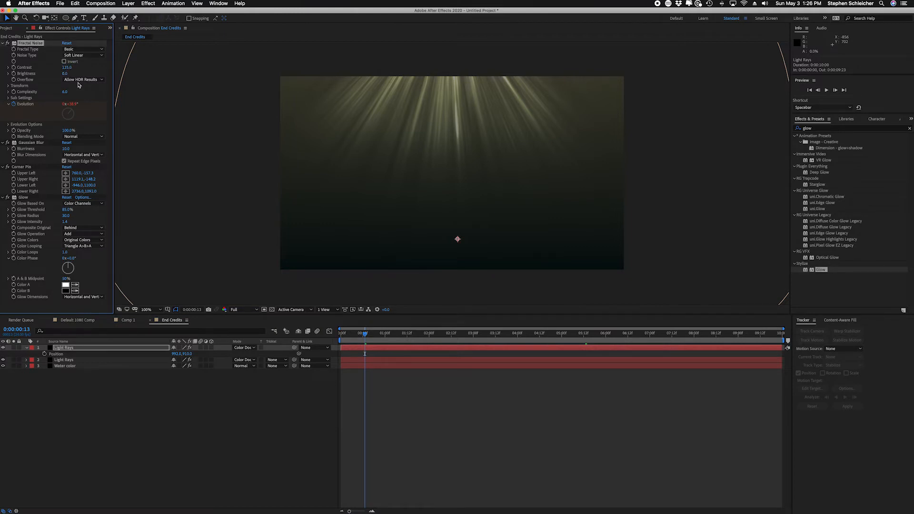
# - Set the upper Light Rays copy's Fractal Noise brightness to -10 and its Gaussian Blur blurriness to 30
pyautogui.click(64, 74)
pyautogui.press('Return')
pyautogui.click(66, 150)
pyautogui.press('Return')
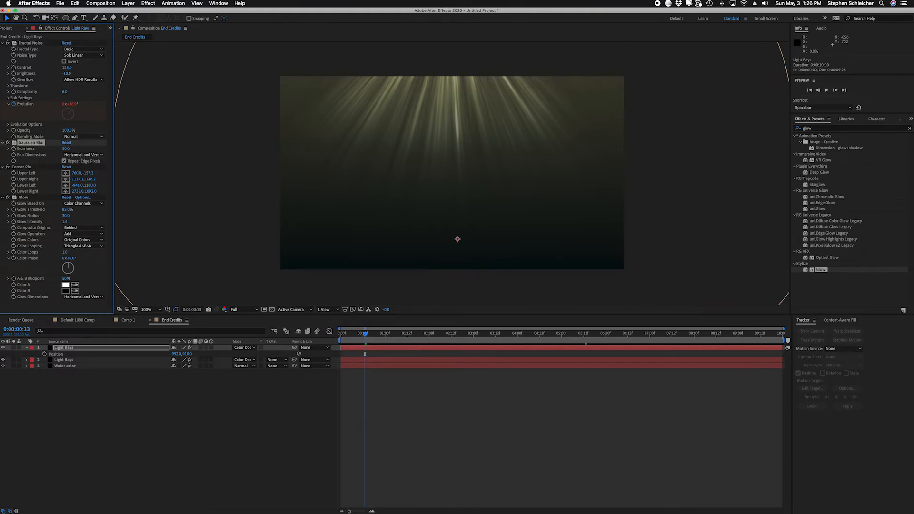
# - Scrub through the composition and preview the layered light rays from the first frame
pyautogui.moveTo(364, 334); pyautogui.dragTo(444, 340)
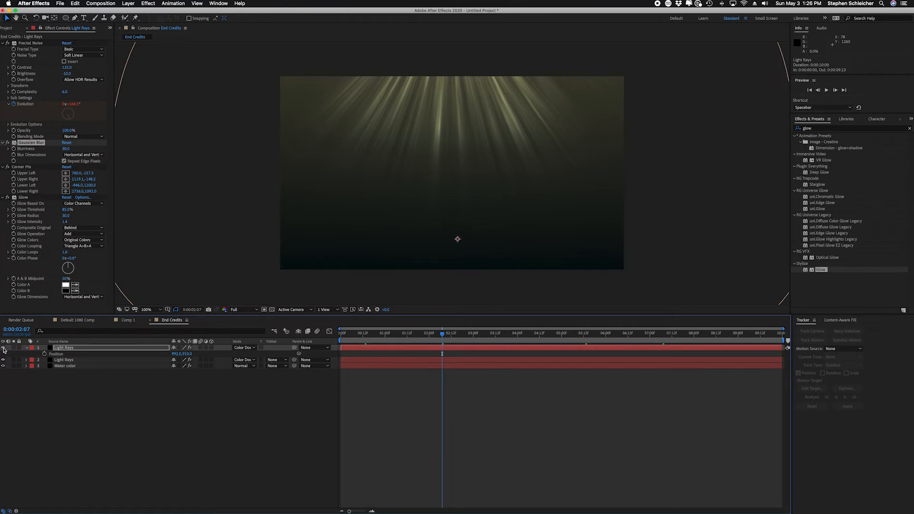
pyautogui.moveTo(442, 333); pyautogui.dragTo(328, 339)
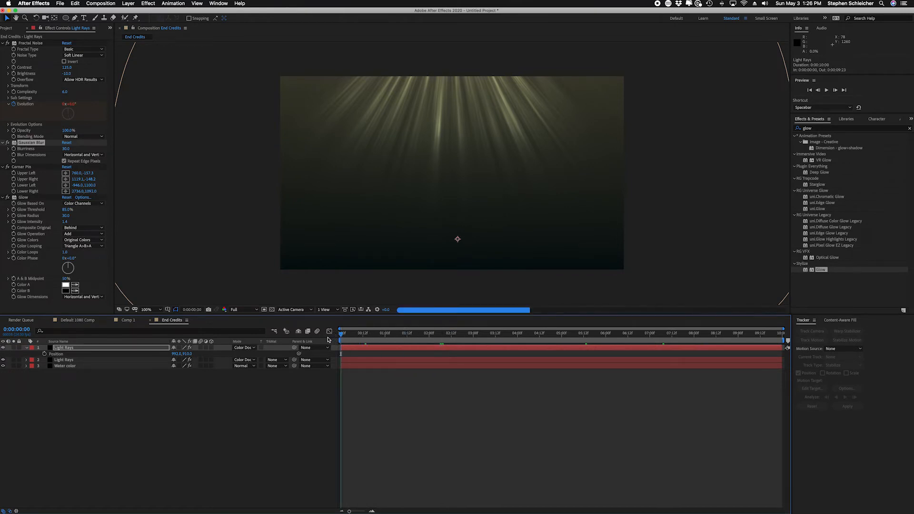
pyautogui.press('space')
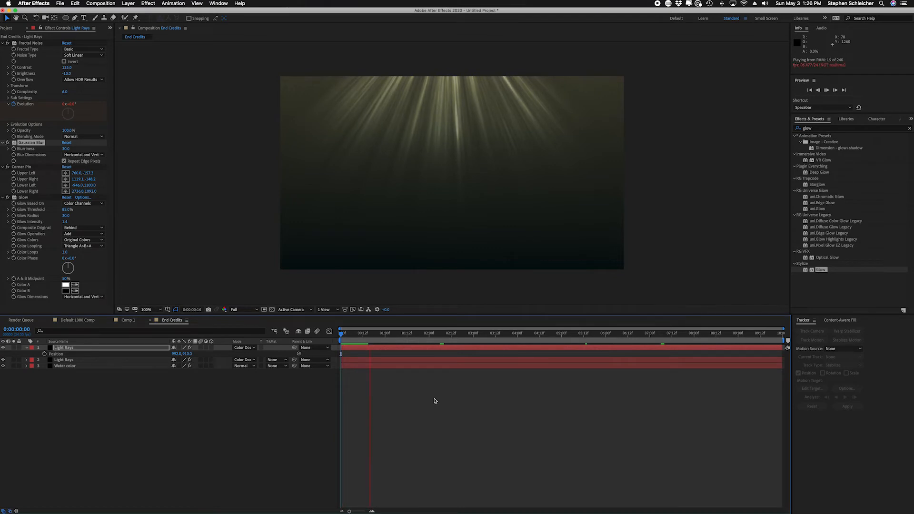
pyautogui.press('space')
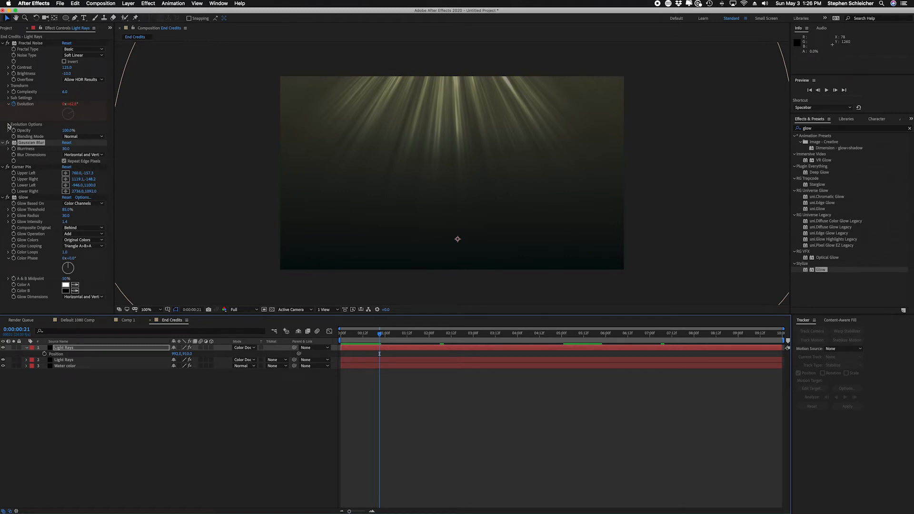
# - Set the upper copy's Fractal Noise random seed to 200 under Evolution Options and preview from the start
pyautogui.click(8, 124)
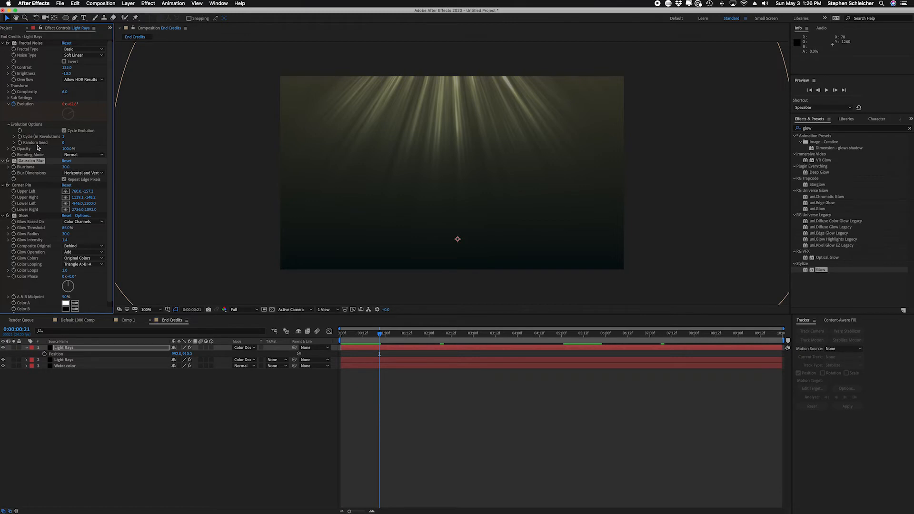
pyautogui.click(65, 142)
pyautogui.write('200')
pyautogui.press('Return')
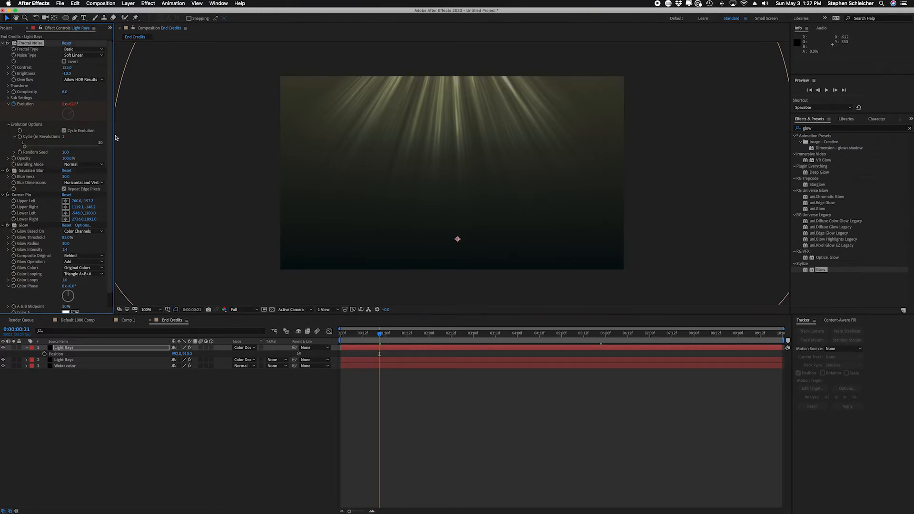
pyautogui.moveTo(379, 333); pyautogui.dragTo(340, 334)
pyautogui.press('space')
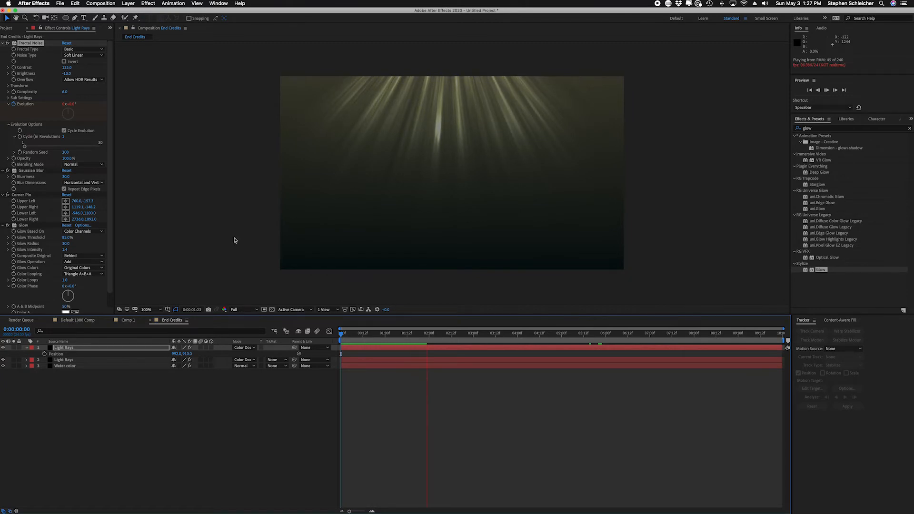
# - Set the upper Light Rays copy's Fractal Noise random seed to 5 and preview the composition from the start
pyautogui.click(65, 152)
pyautogui.write('5')
pyautogui.press('Return')
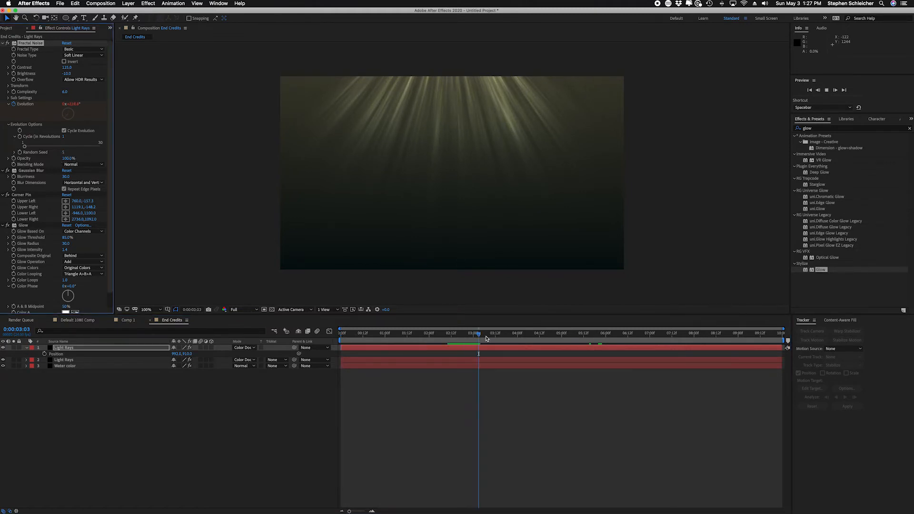
pyautogui.click(444, 336)
pyautogui.moveTo(443, 337); pyautogui.dragTo(334, 332)
pyautogui.press('space')
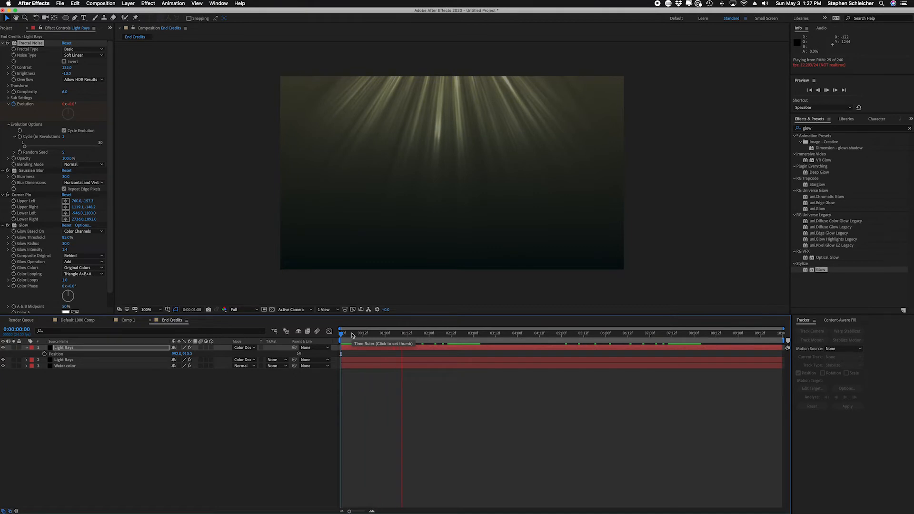
pyautogui.press('space')
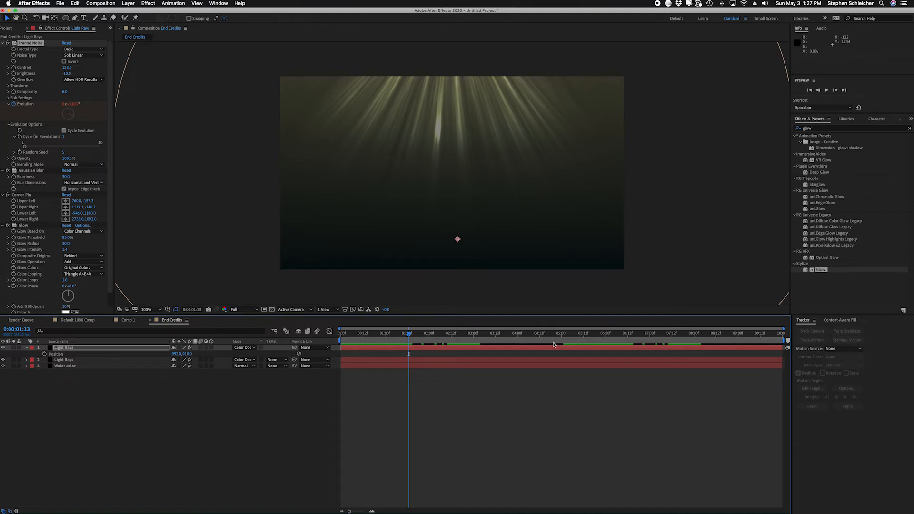
# - Compare the End Credits light rays with the reference credits screenshot in Comp 1
pyautogui.click(9, 29)
pyautogui.doubleClick(14, 106)
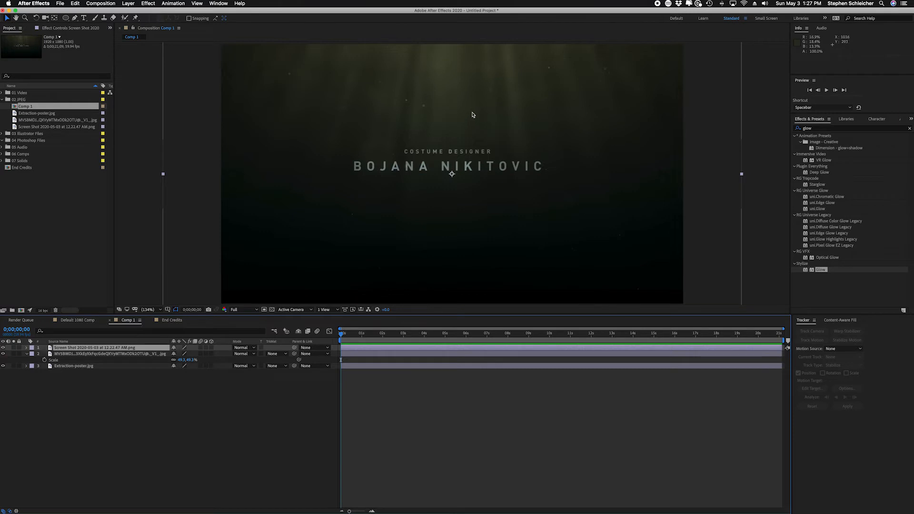
pyautogui.click(169, 322)
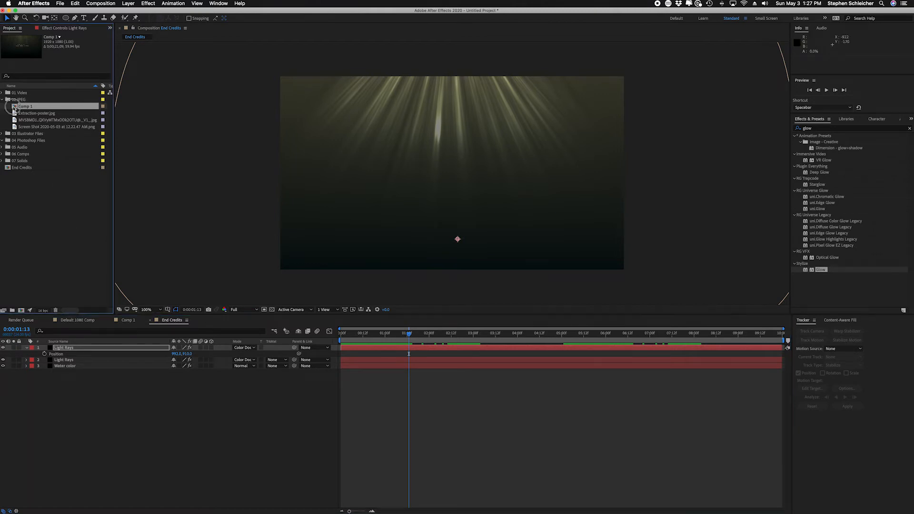
pyautogui.doubleClick(19, 107)
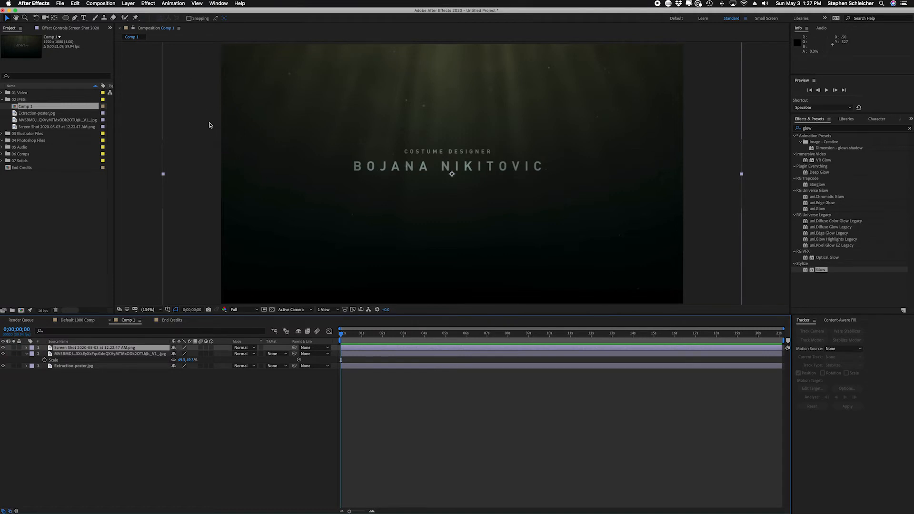
pyautogui.doubleClick(15, 168)
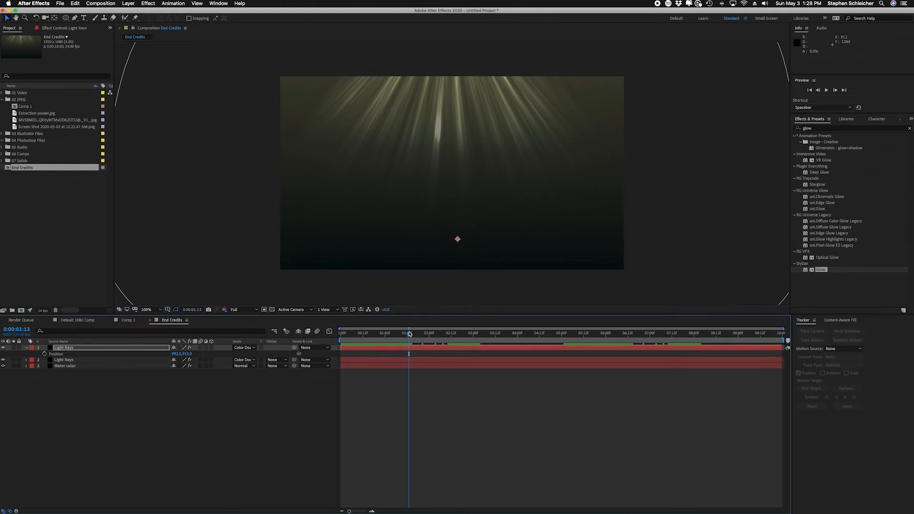
pyautogui.moveTo(410, 334); pyautogui.dragTo(430, 343)
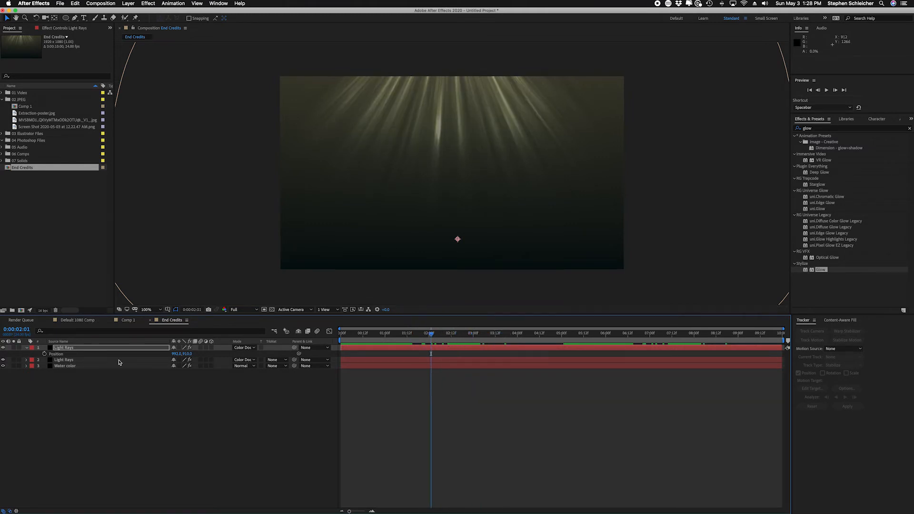
# - Lower the Glow threshold of the upper Light Rays copy to 77%
pyautogui.click(76, 350)
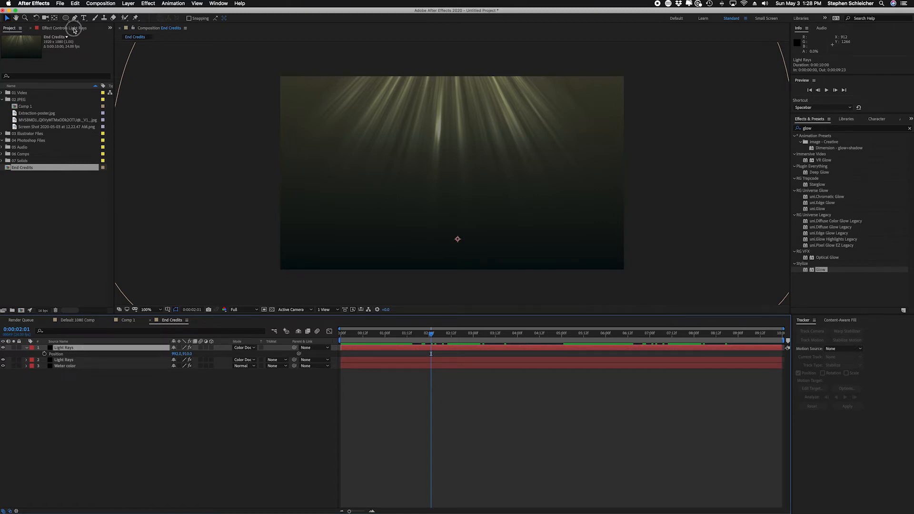
pyautogui.click(75, 28)
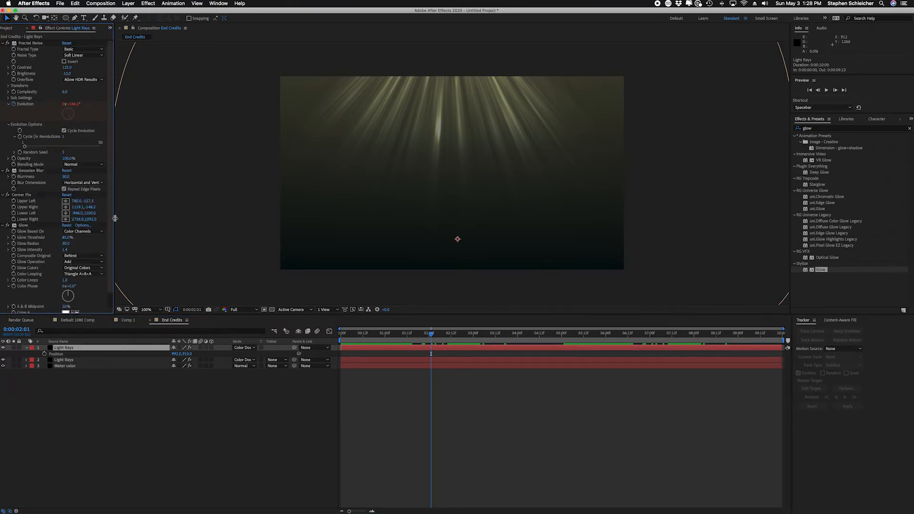
pyautogui.moveTo(505, 337); pyautogui.dragTo(777, 338)
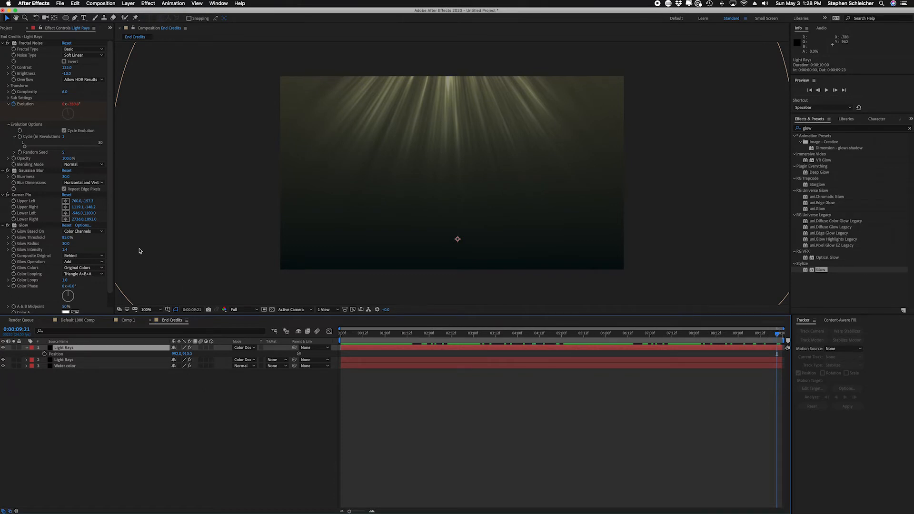
pyautogui.click(67, 238)
pyautogui.write('77')
pyautogui.press('Return')
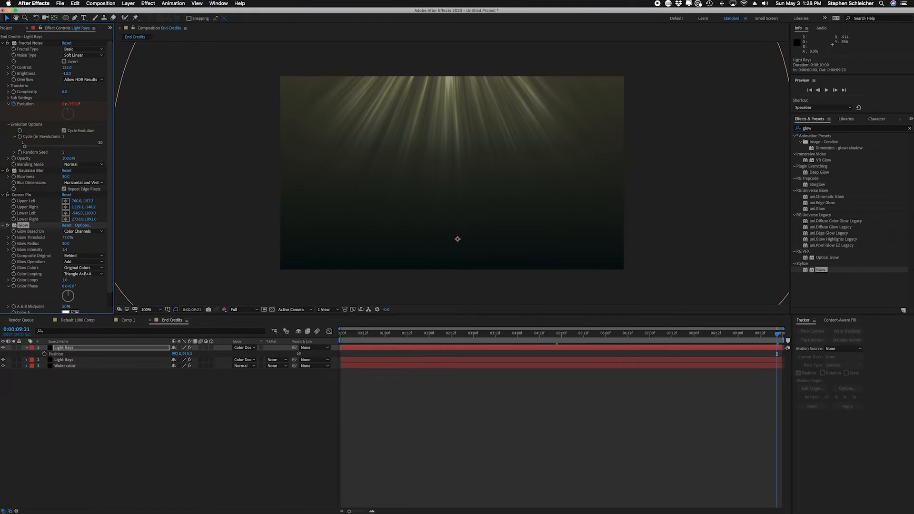
# - Set the upper copy's Glow radius to 50 and Glow intensity to 1.1, and scrub back to the first frame
pyautogui.click(66, 243)
pyautogui.write('50')
pyautogui.press('Return')
pyautogui.click(66, 249)
pyautogui.write('1.1')
pyautogui.press('Return')
pyautogui.moveTo(778, 334); pyautogui.dragTo(583, 337)
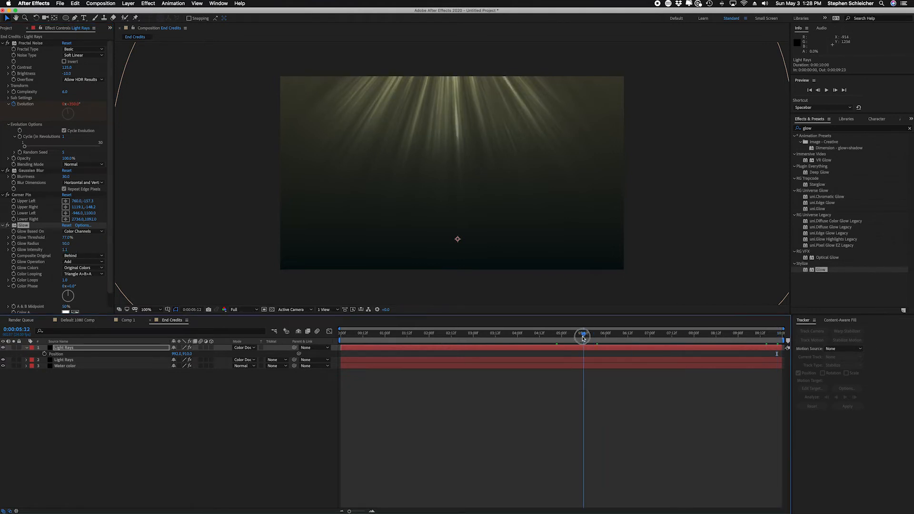
pyautogui.moveTo(582, 338); pyautogui.dragTo(306, 331)
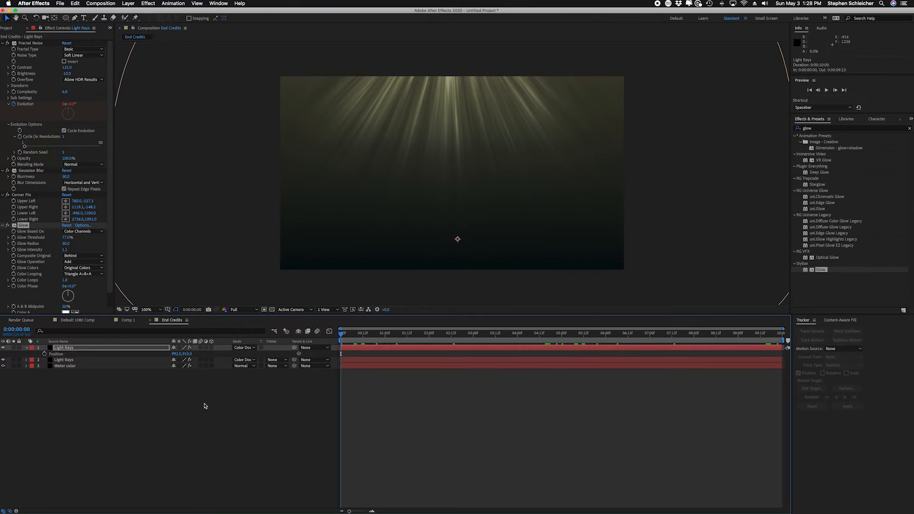
# - Add a new 1920 x 1080 black solid above the Light Rays layers
pyautogui.press('Return')
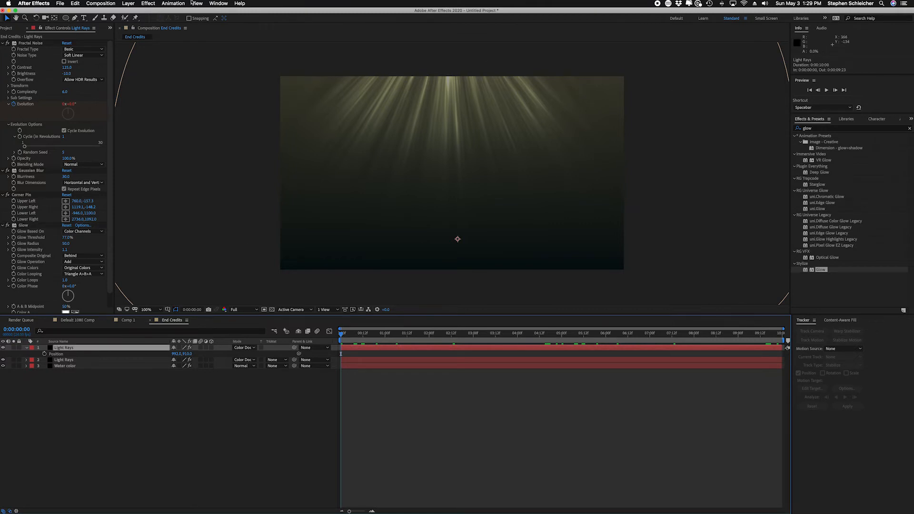
pyautogui.click(130, 3)
pyautogui.moveTo(131, 12)
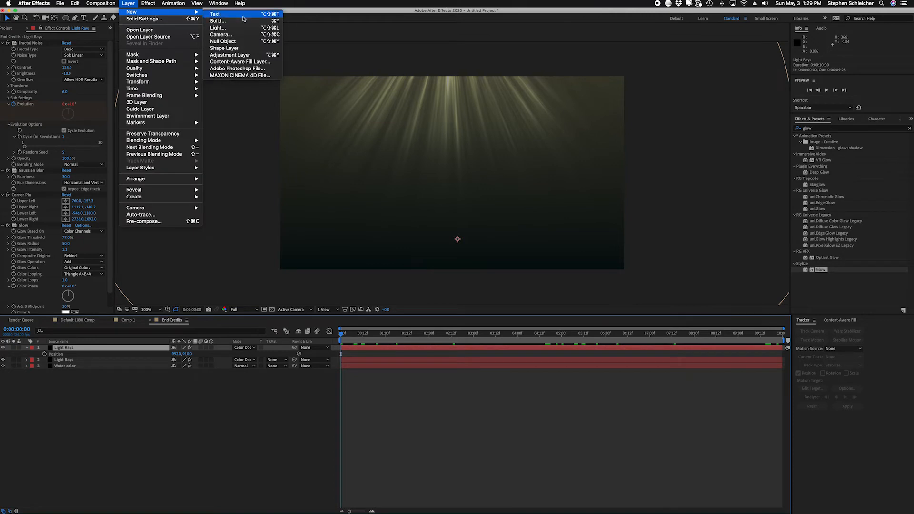
pyautogui.click(219, 18)
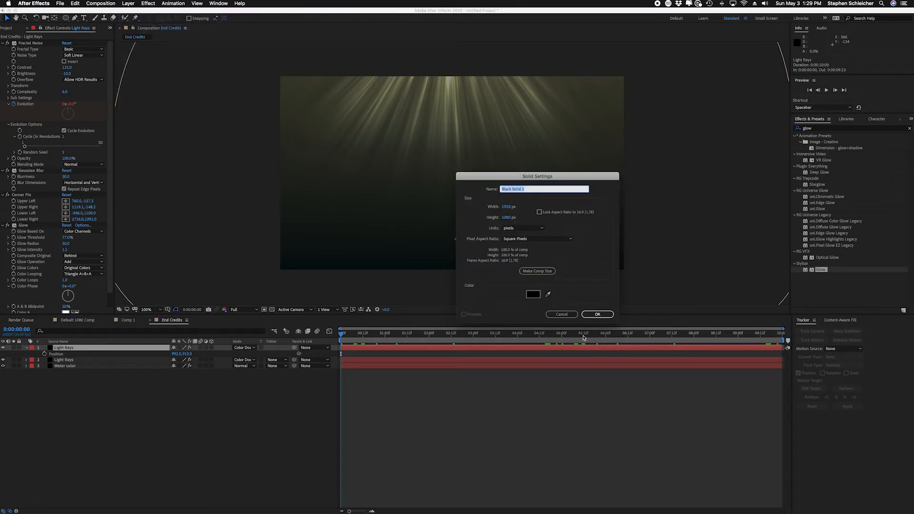
pyautogui.click(598, 315)
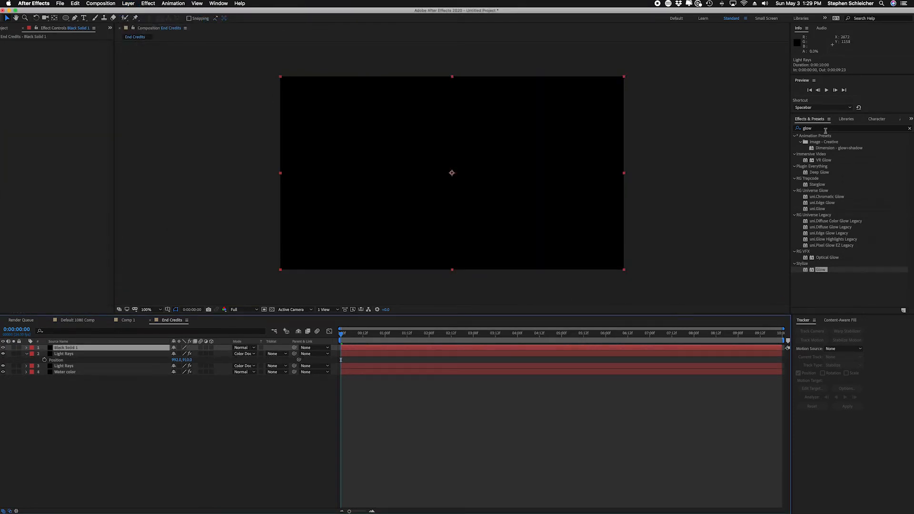
# - Find the Fractal Noise effect and apply it to the new black solid
pyautogui.click(825, 129)
pyautogui.write('f')
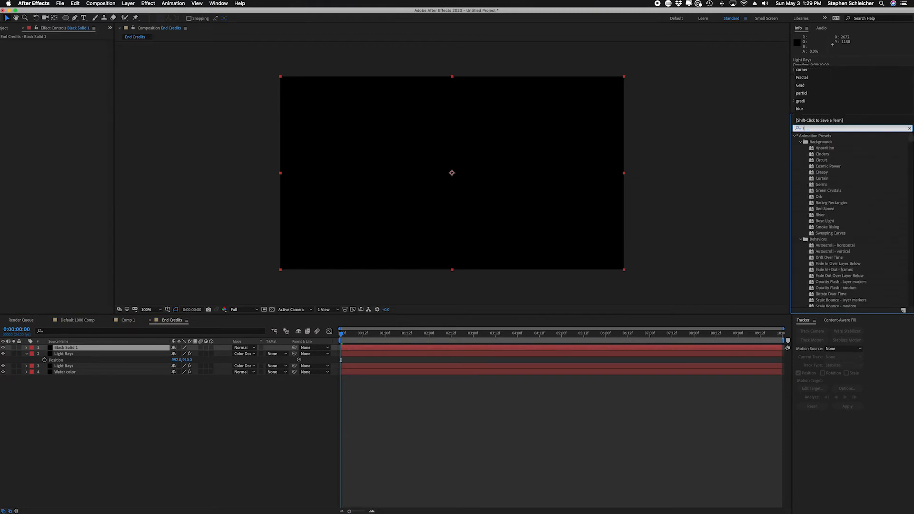
pyautogui.write('racta')
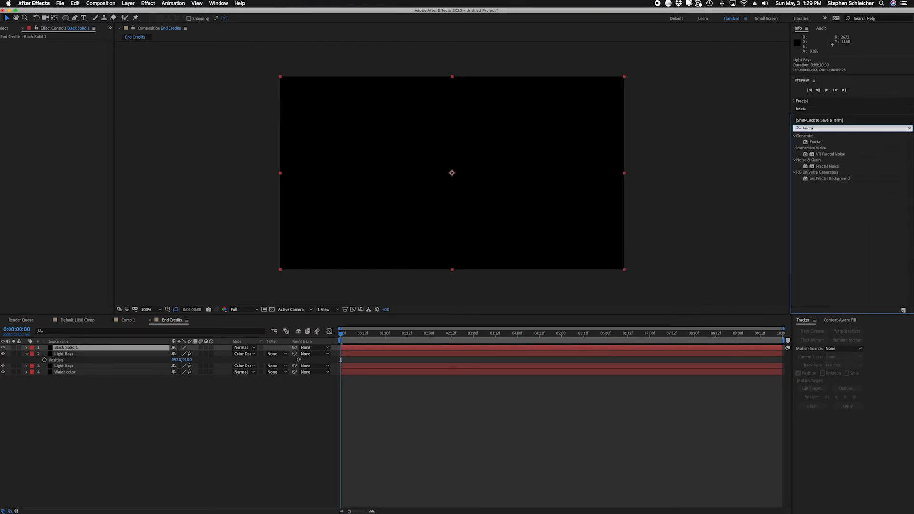
pyautogui.moveTo(827, 166); pyautogui.dragTo(65, 347)
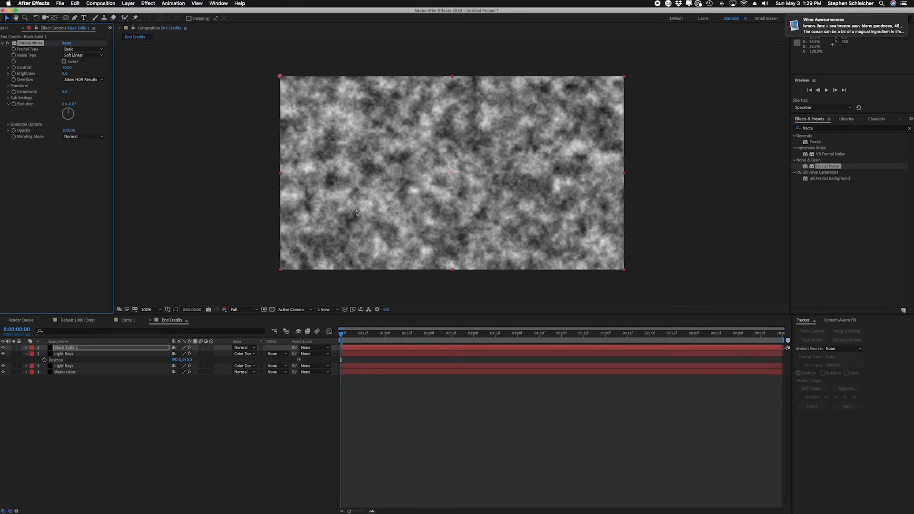
# - Set the black solid's Fractal Noise contrast to 120 and brightness to -45
pyautogui.click(66, 67)
pyautogui.write('120')
pyautogui.press('Return')
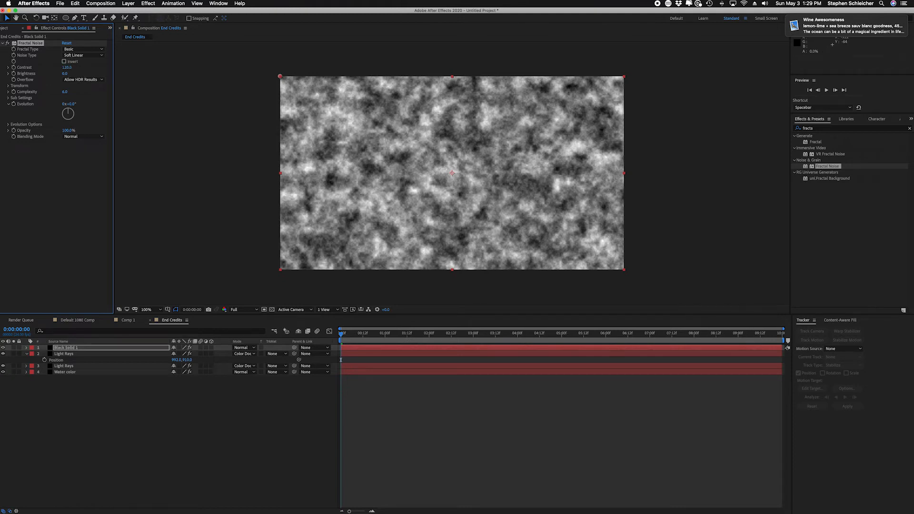
pyautogui.click(66, 74)
pyautogui.write('-45')
pyautogui.press('Return')
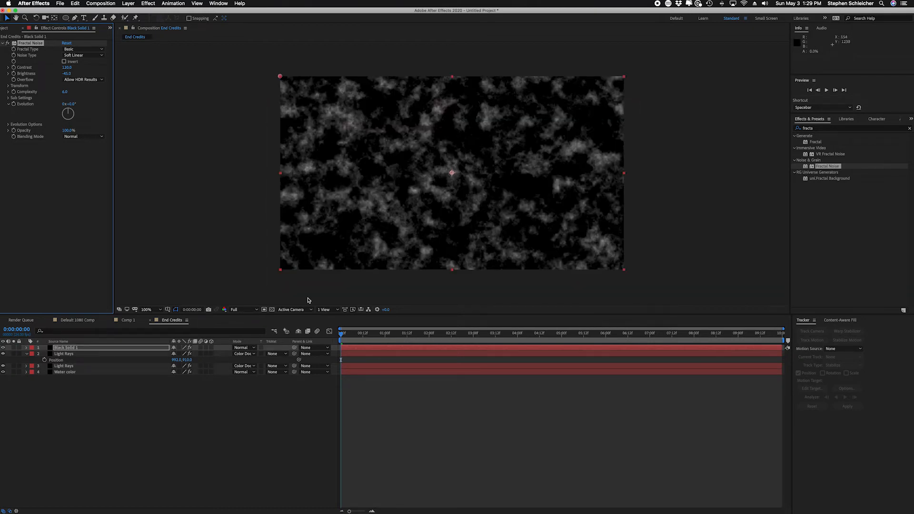
# - Set the top black solid's blending mode to Multiply and its layer opacity to 10%
pyautogui.click(252, 348)
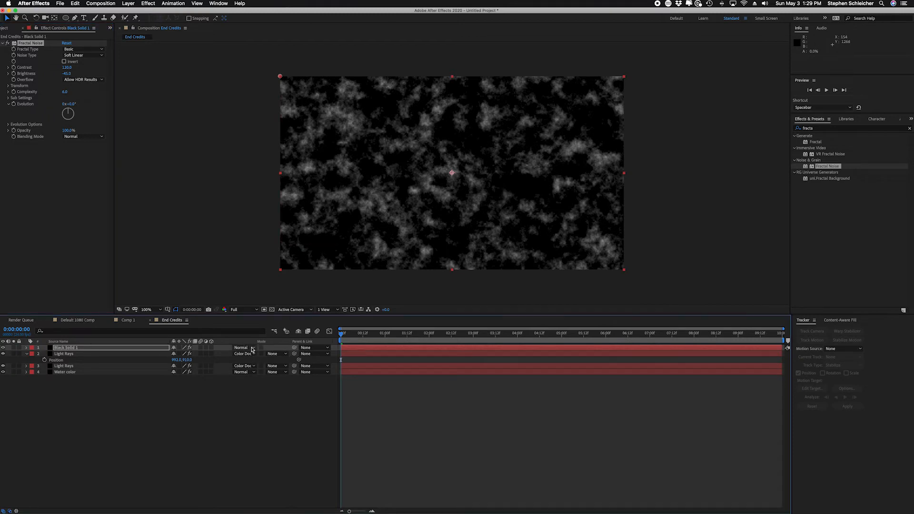
pyautogui.click(252, 348)
pyautogui.click(250, 253)
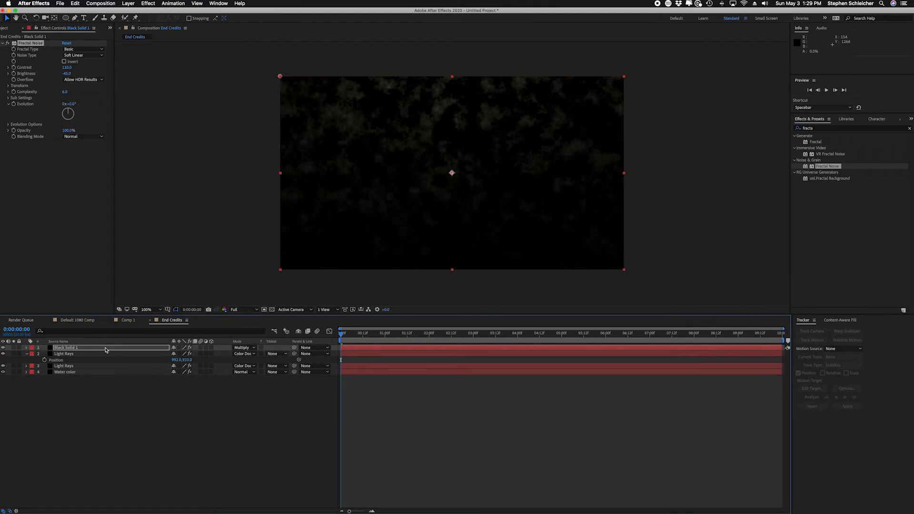
pyautogui.click(82, 347)
pyautogui.press('t')
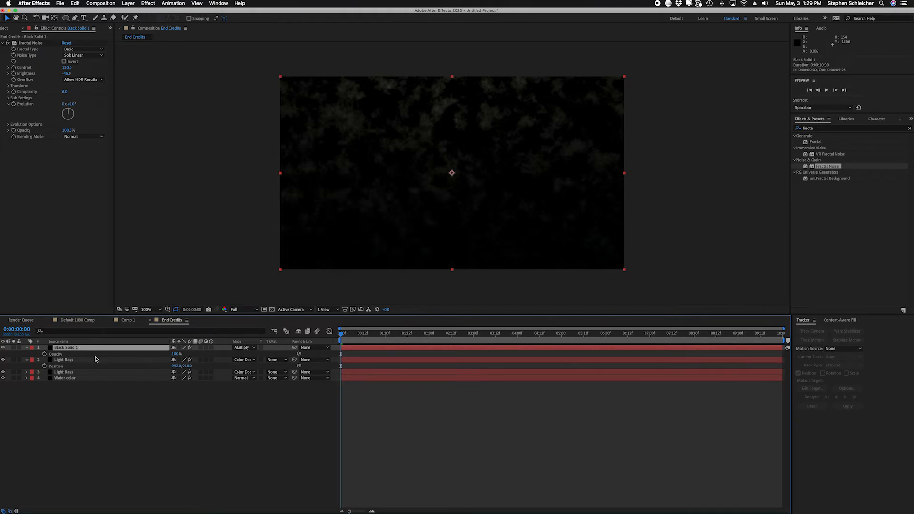
pyautogui.click(175, 354)
pyautogui.write('10')
pyautogui.press('Return')
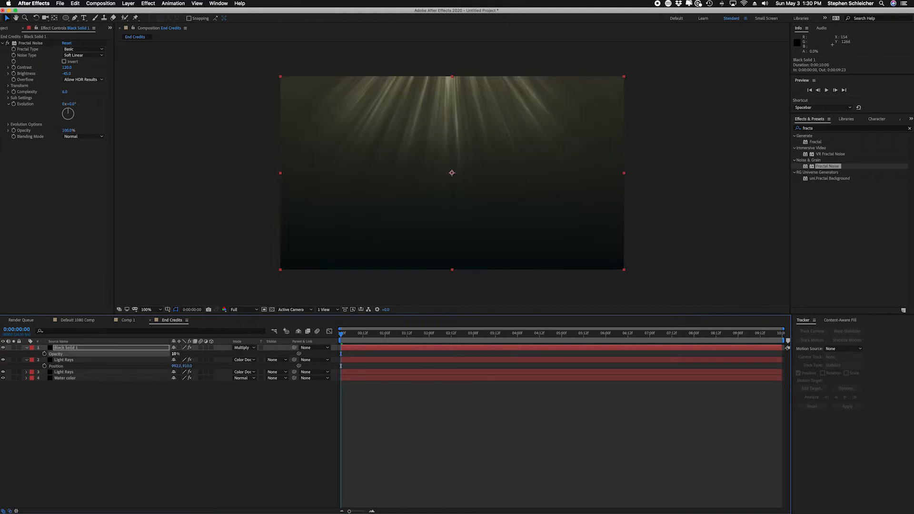
# - Raise the black solid's layer opacity to 19% and deselect the layer
pyautogui.click(176, 354)
pyautogui.moveTo(176, 354); pyautogui.dragTo(180, 354)
pyautogui.click(198, 421)
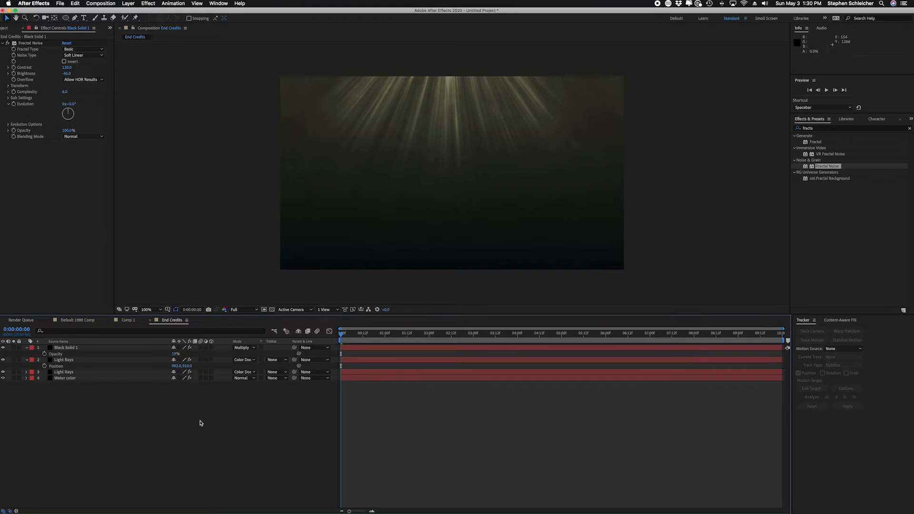
# - Try the Linear Dodge, Classic Color Dodge and Color Burn blending modes on the black solid, then return it to Multiply
pyautogui.click(243, 348)
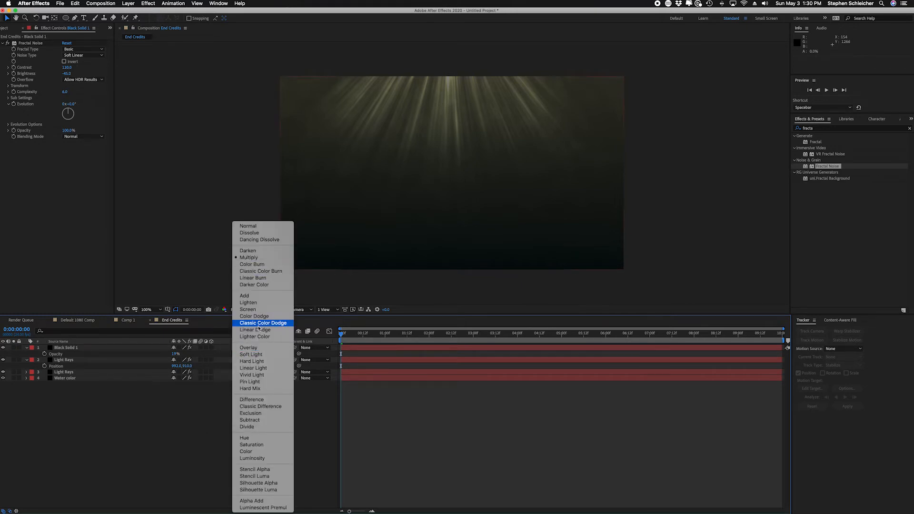
pyautogui.click(248, 329)
pyautogui.click(247, 348)
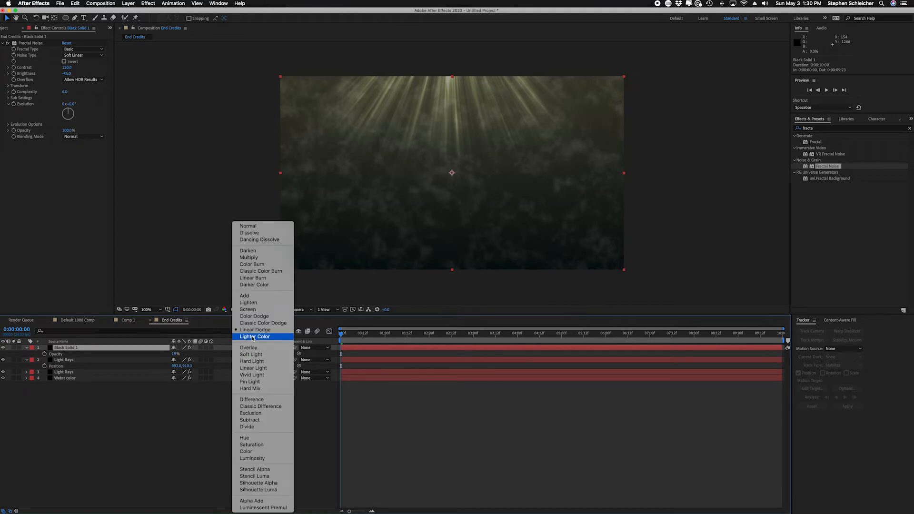
pyautogui.click(253, 324)
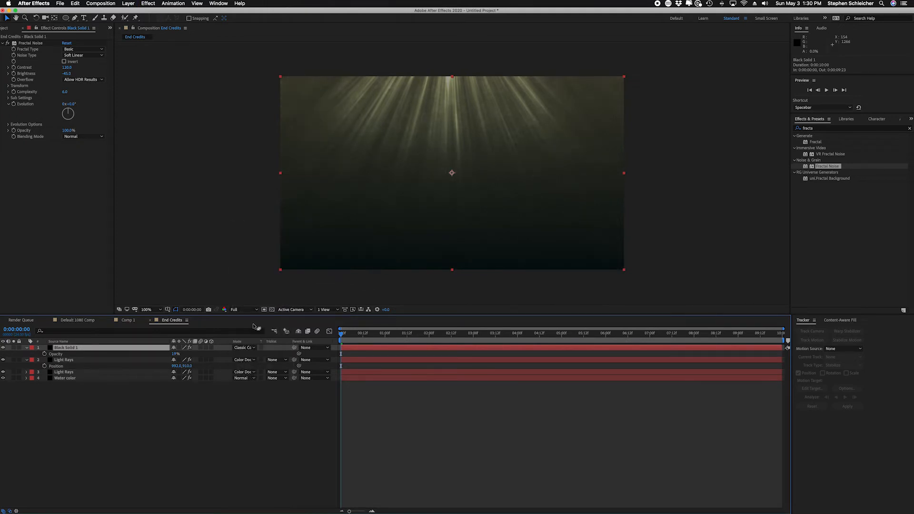
pyautogui.click(254, 347)
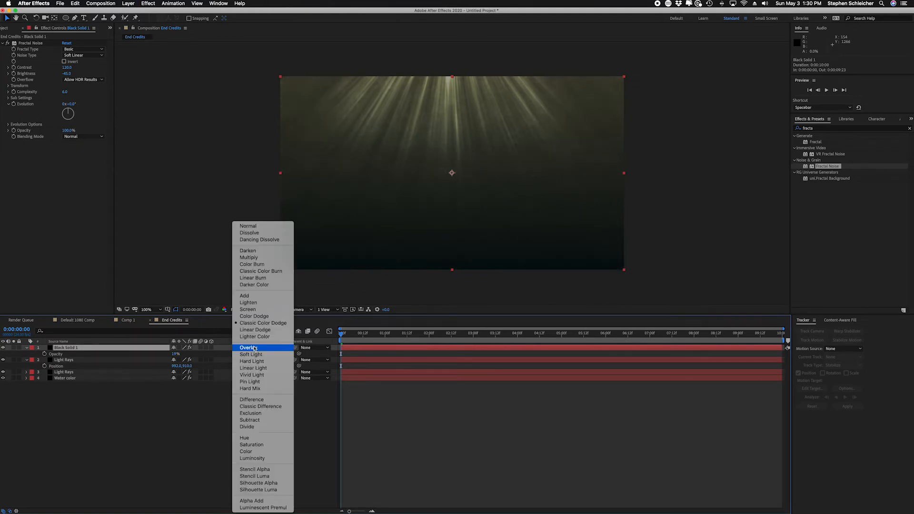
pyautogui.click(252, 265)
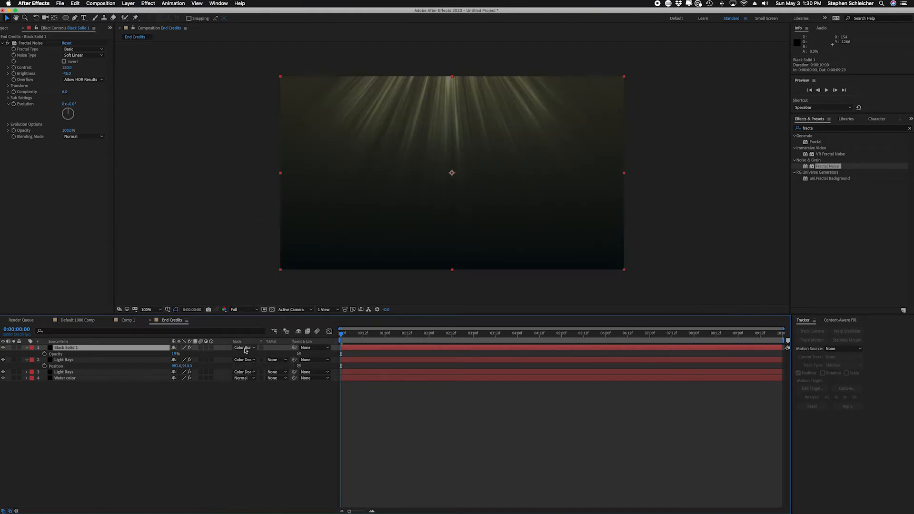
pyautogui.click(245, 348)
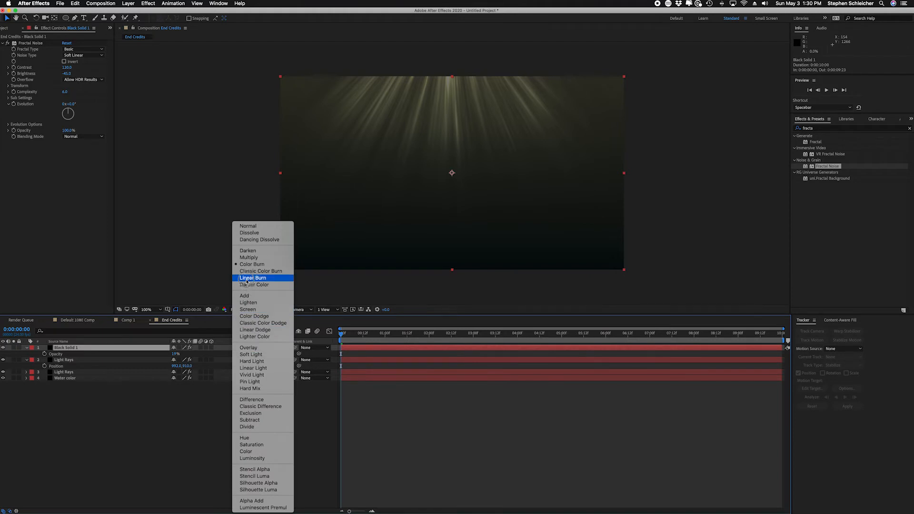
pyautogui.click(245, 262)
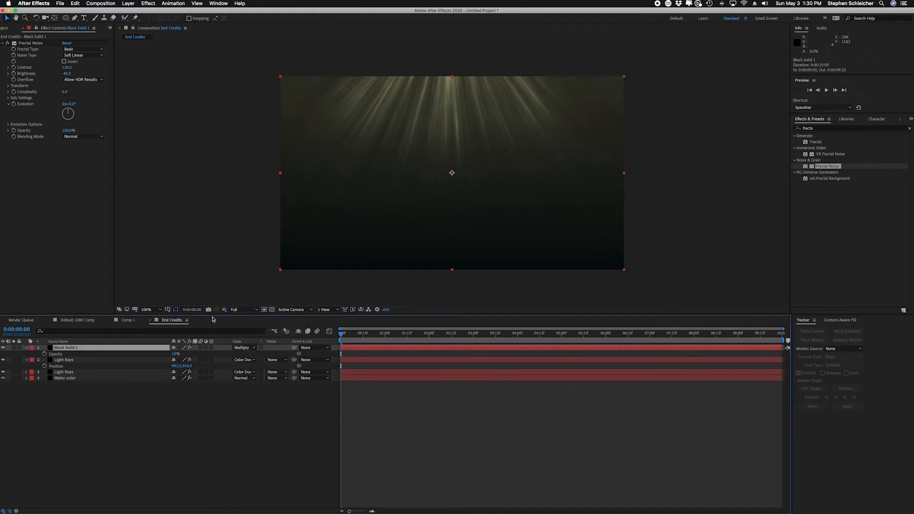
# - Set the black solid's layer opacity back to 10% and deselect it
pyautogui.click(174, 354)
pyautogui.write('10')
pyautogui.press('Return')
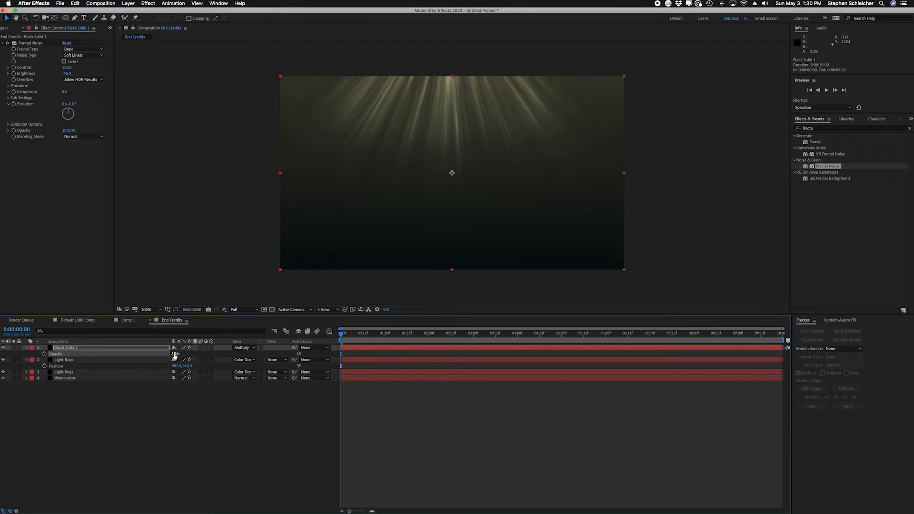
pyautogui.click(261, 471)
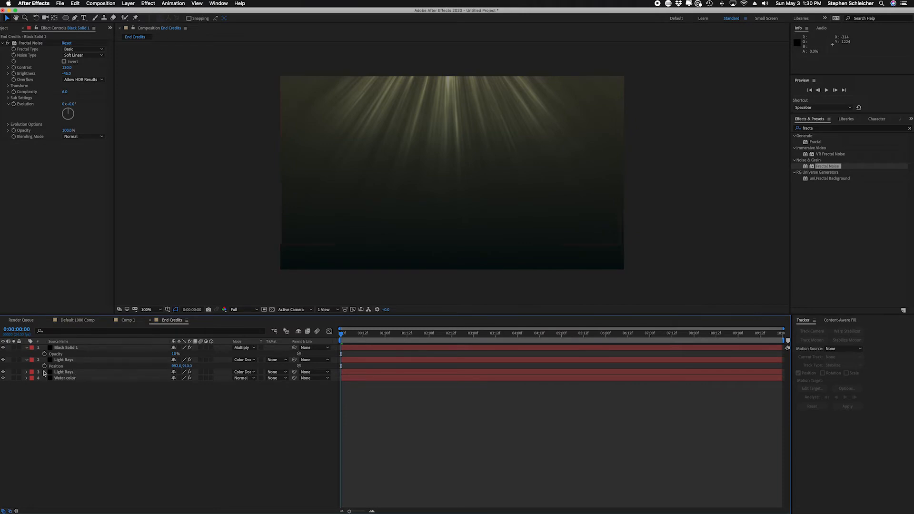
# - Play back the End Credits composition and scrub to its end to check the looping light rays
pyautogui.click(68, 349)
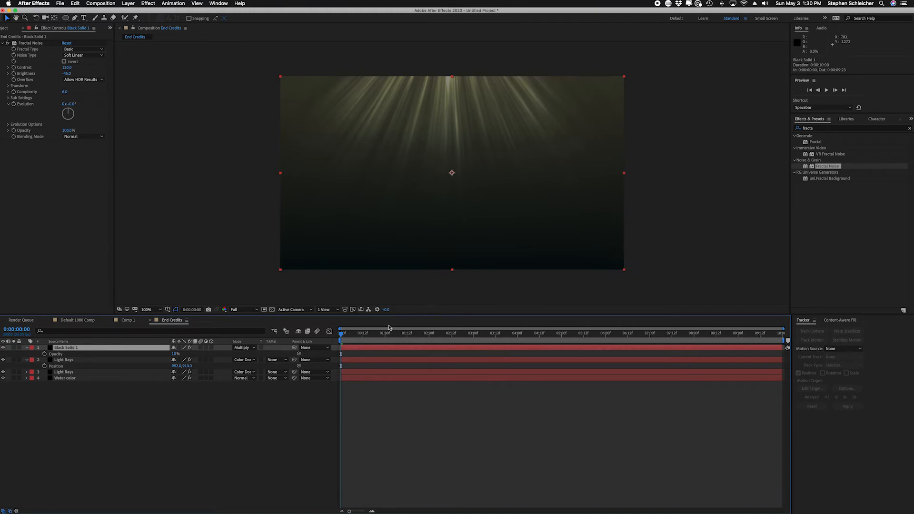
pyautogui.click(436, 417)
pyautogui.press('space')
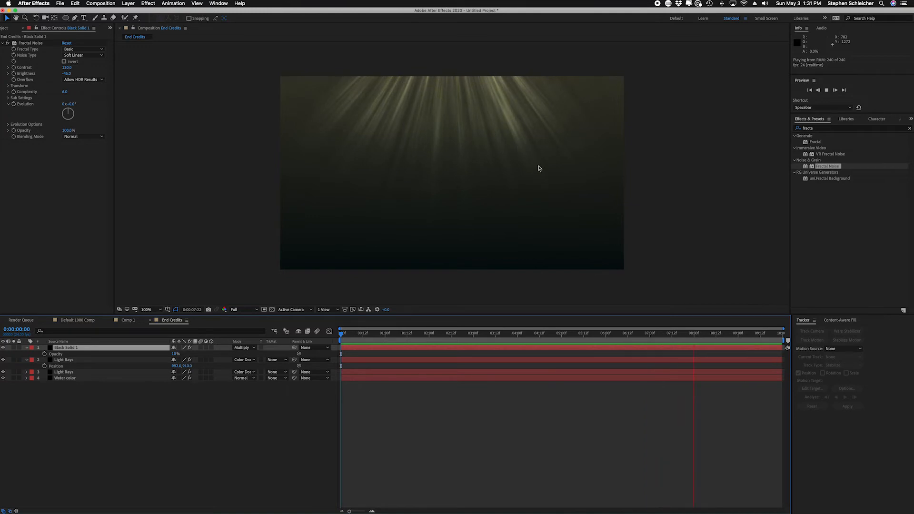
pyautogui.click(691, 335)
pyautogui.moveTo(692, 335); pyautogui.dragTo(812, 349)
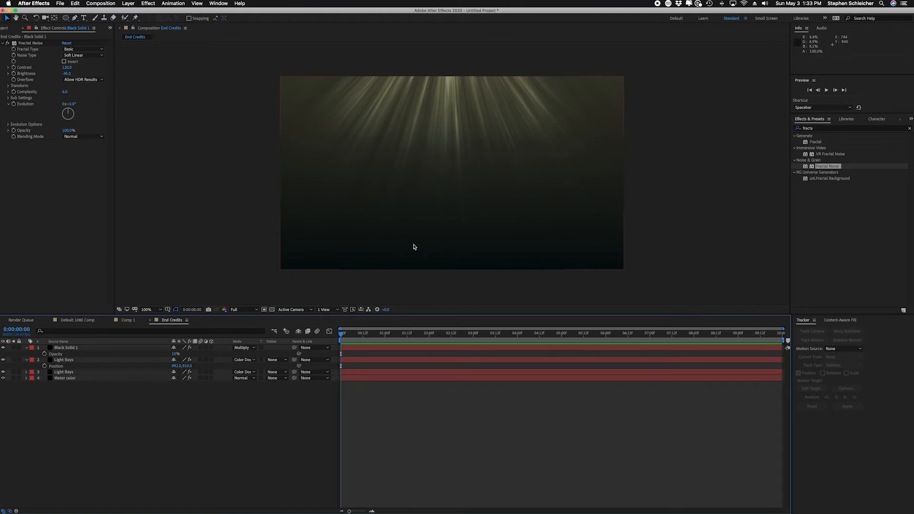
# - Add a new 1920 x 1080 black solid named Particles above the other layers
pyautogui.click(235, 444)
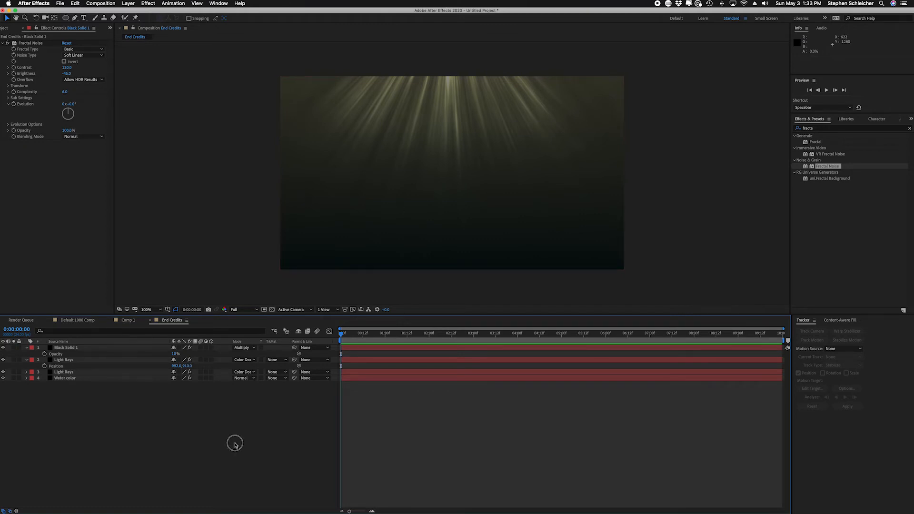
pyautogui.click(128, 4)
pyautogui.moveTo(127, 11)
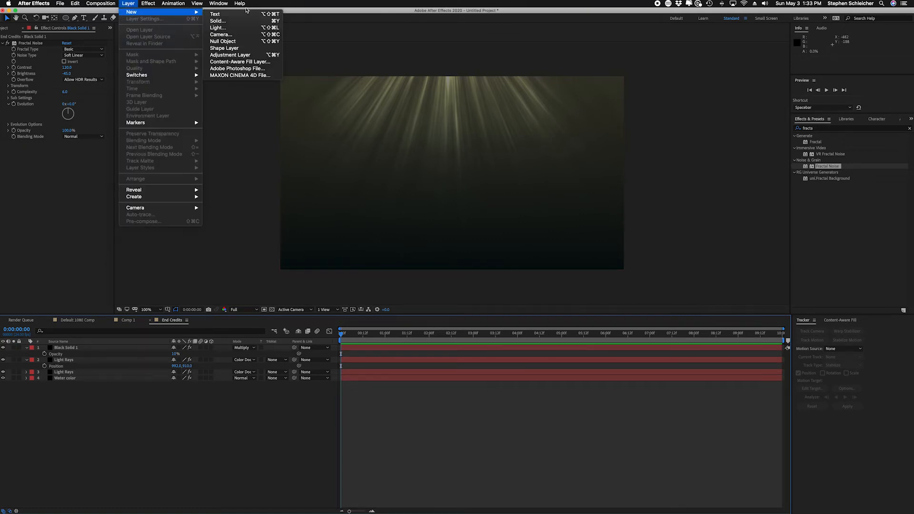
pyautogui.click(238, 20)
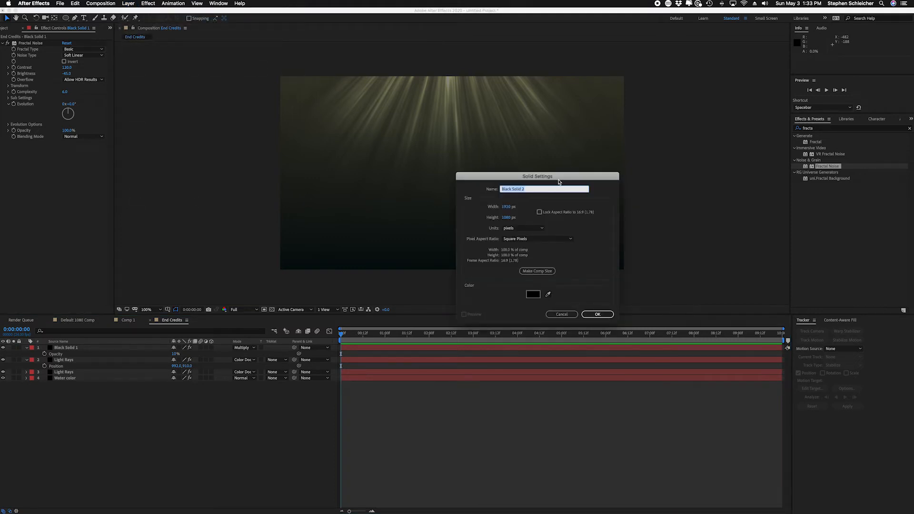
pyautogui.write('Particles')
pyautogui.press('Return')
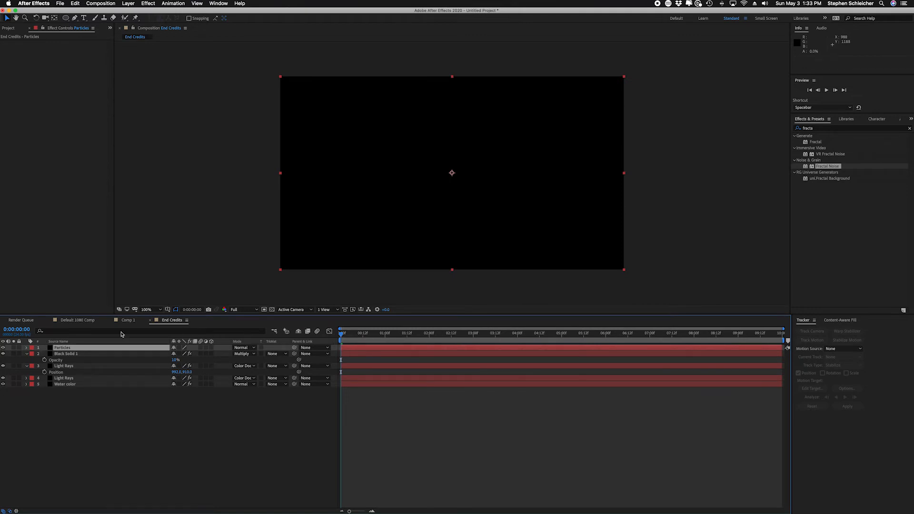
# - Search the effects for "particl" and apply CC Particle Systems II to the Particles solid
pyautogui.click(818, 129)
pyautogui.doubleClick(818, 130)
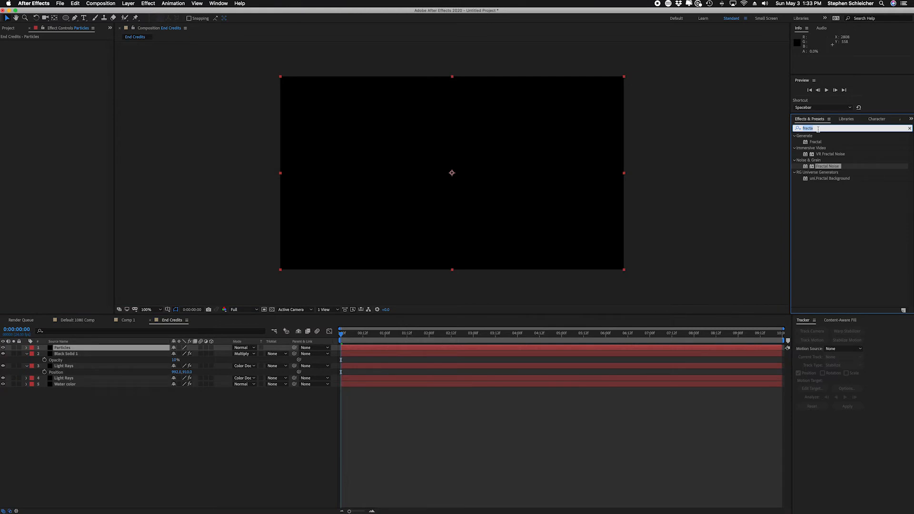
pyautogui.write('particl')
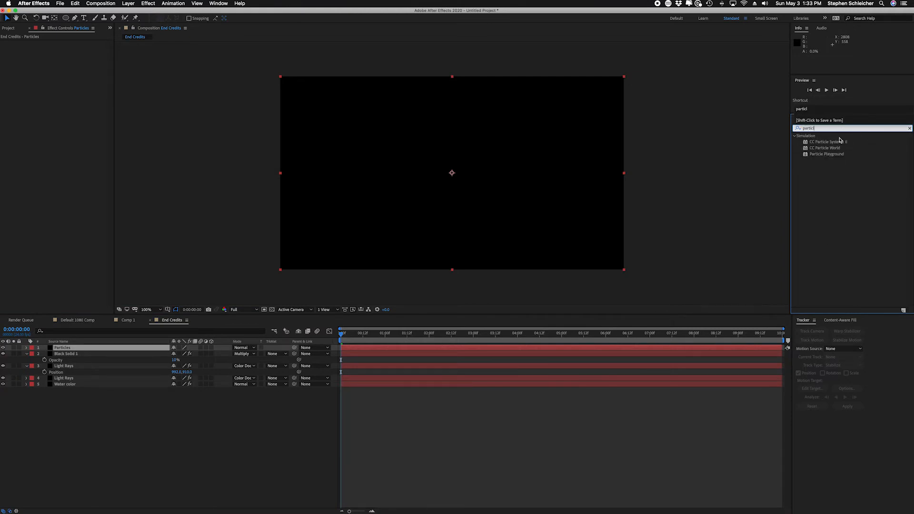
pyautogui.moveTo(840, 143); pyautogui.dragTo(427, 176)
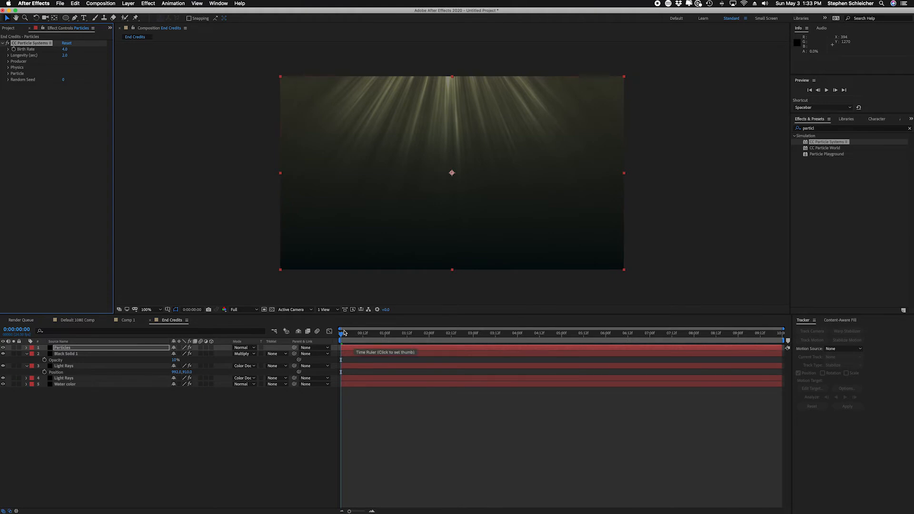
# - Hide both Light Rays layers and scrub through the particle animation, stopping at 0:00:03:07
pyautogui.moveTo(344, 335); pyautogui.dragTo(567, 339)
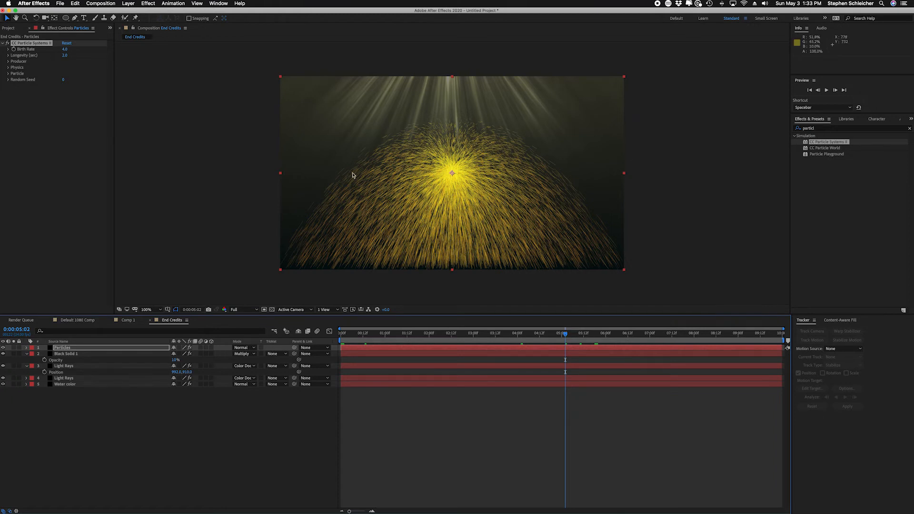
pyautogui.click(3, 365)
pyautogui.click(3, 378)
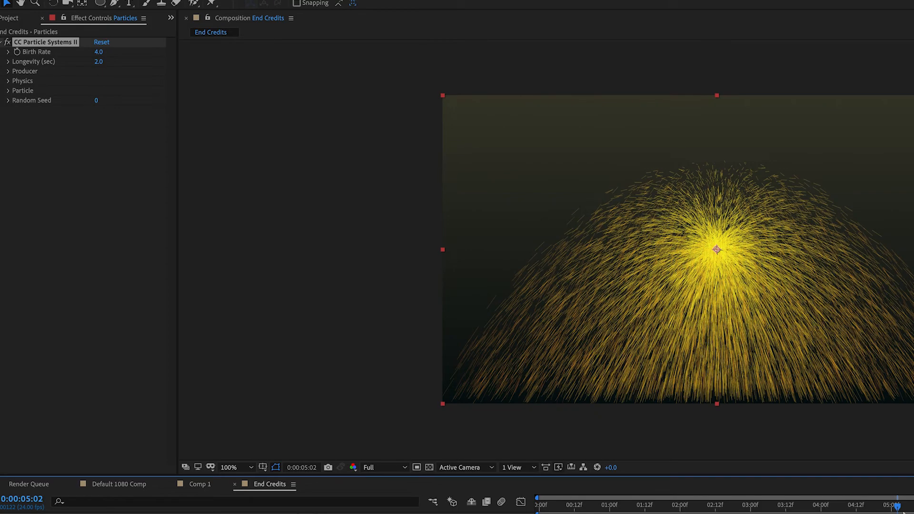
pyautogui.moveTo(897, 506); pyautogui.dragTo(755, 507)
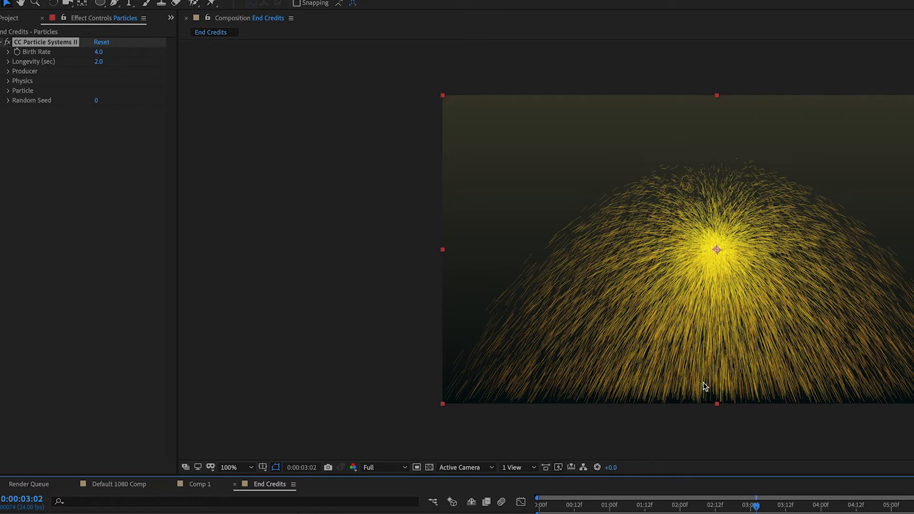
pyautogui.moveTo(760, 504); pyautogui.dragTo(839, 505)
pyautogui.click(771, 505)
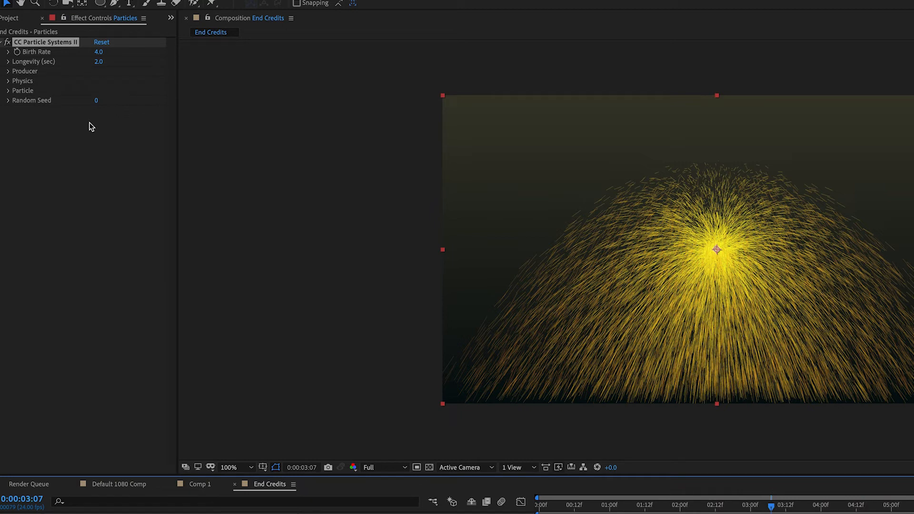
# - Set the particle system's Physics animation to Direction and scrub the emission, stopping at 0:00:01:02
pyautogui.click(8, 81)
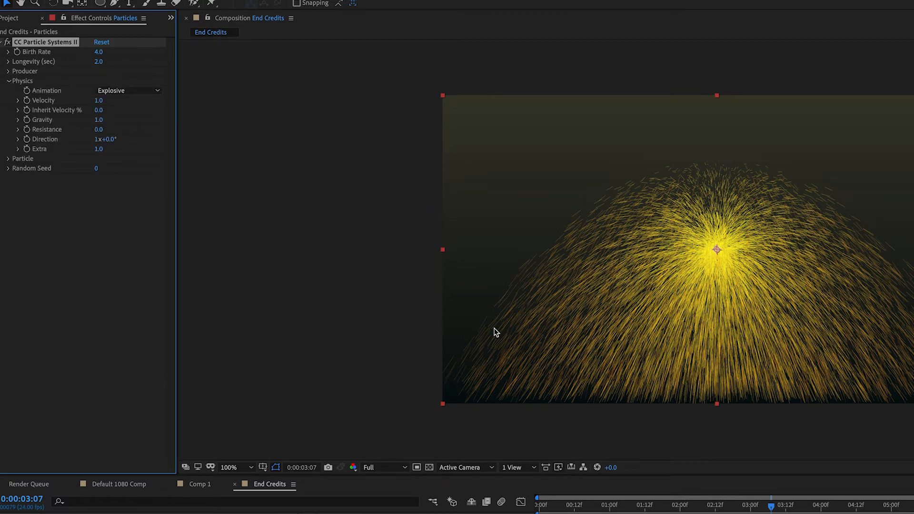
pyautogui.click(135, 91)
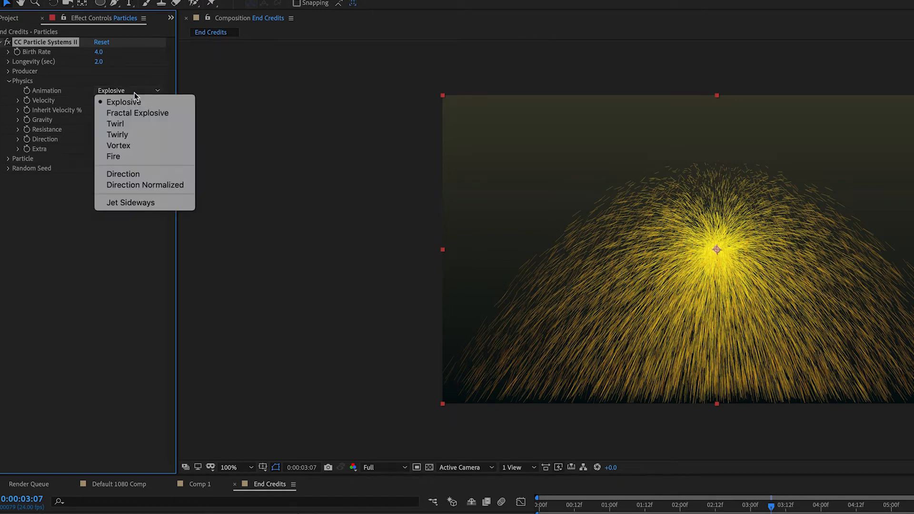
pyautogui.click(153, 175)
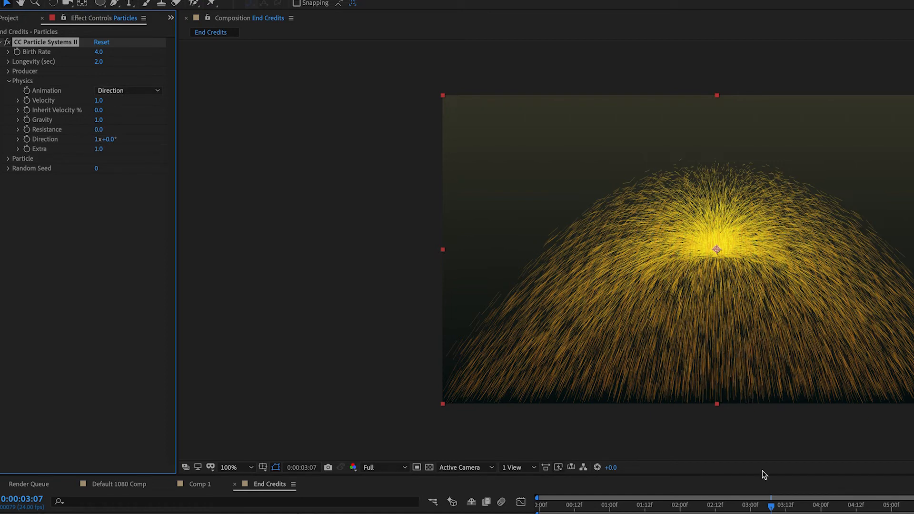
pyautogui.moveTo(770, 509); pyautogui.dragTo(566, 508)
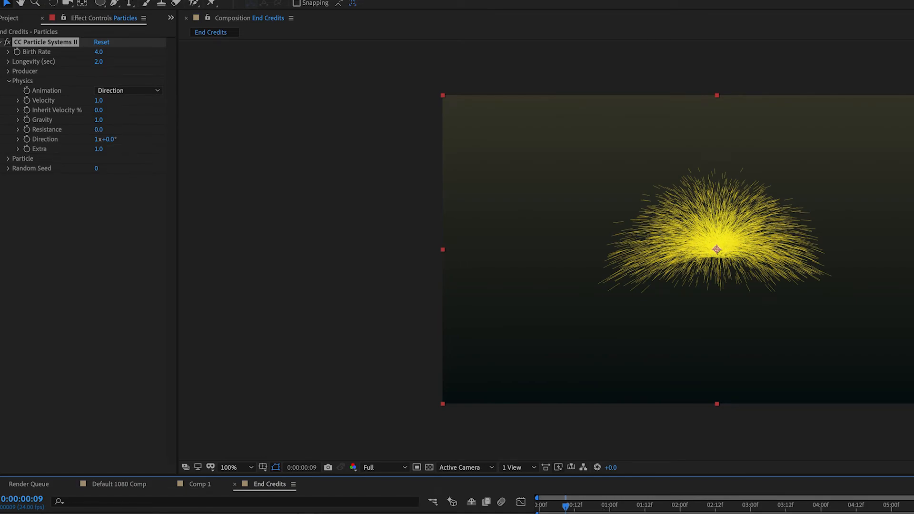
pyautogui.moveTo(572, 512)
pyautogui.mouseDown()
pyautogui.moveTo(687, 509)
pyautogui.moveTo(542, 508)
pyautogui.moveTo(659, 511)
pyautogui.moveTo(567, 509)
pyautogui.moveTo(615, 508)
pyautogui.mouseUp()
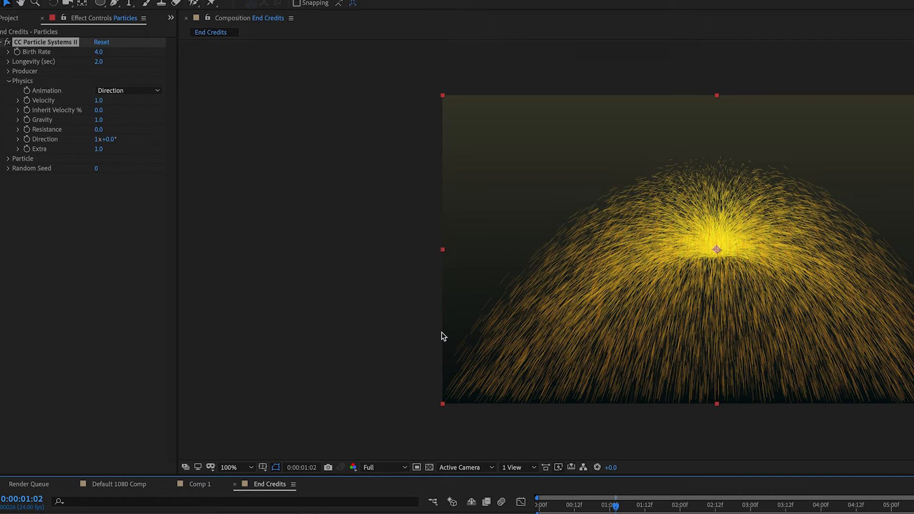
# - Set the particle system's Physics velocity to 0.1
pyautogui.click(99, 101)
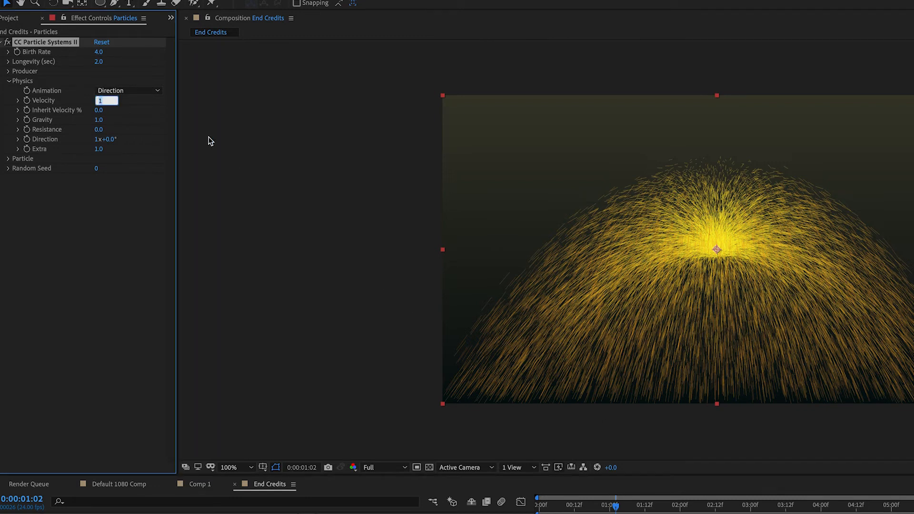
pyautogui.write('.1')
pyautogui.press('Return')
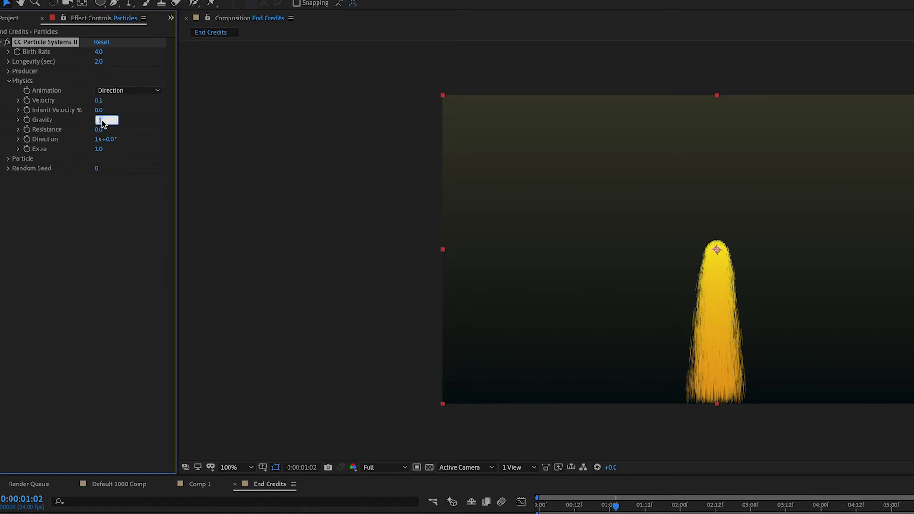
# - Set the particle system's Physics gravity to 0 and scrub the emission, stopping at 0:00:06:12
pyautogui.write('0')
pyautogui.press('Return')
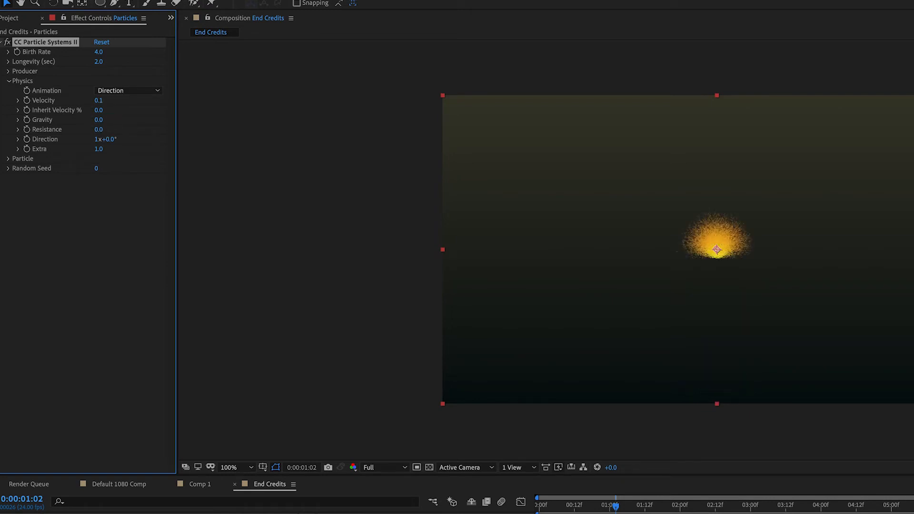
pyautogui.moveTo(615, 507); pyautogui.dragTo(829, 508)
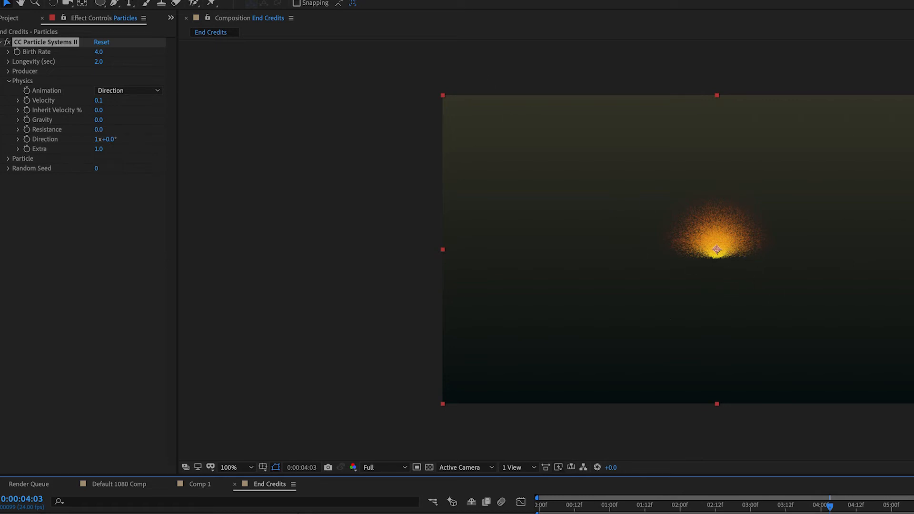
pyautogui.press('pagedown')
pyautogui.moveTo(860, 508); pyautogui.dragTo(913, 509)
# - Set the particle system's birth rate to 1 and scrub the emission, stopping at 0:00:05:10
pyautogui.click(100, 55)
pyautogui.write('1')
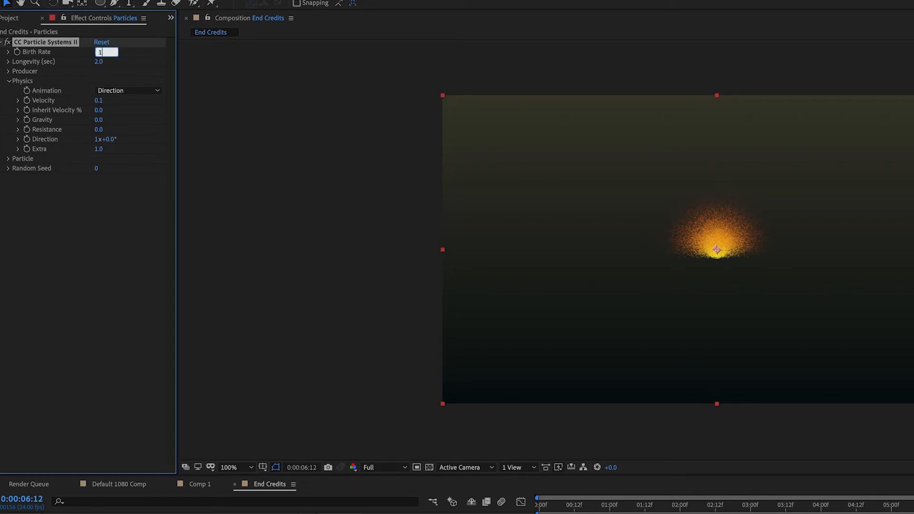
pyautogui.press('Return')
pyautogui.moveTo(912, 508)
pyautogui.mouseDown()
pyautogui.moveTo(718, 508)
pyautogui.moveTo(913, 508)
pyautogui.mouseUp()
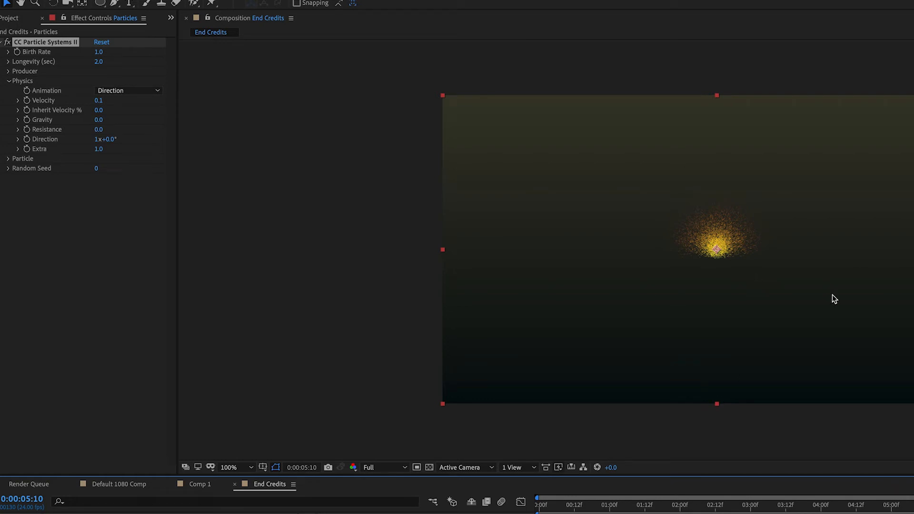
# - Try the particle producer's position straight down below the frame at 960, 1210 and undo the move
pyautogui.click(8, 72)
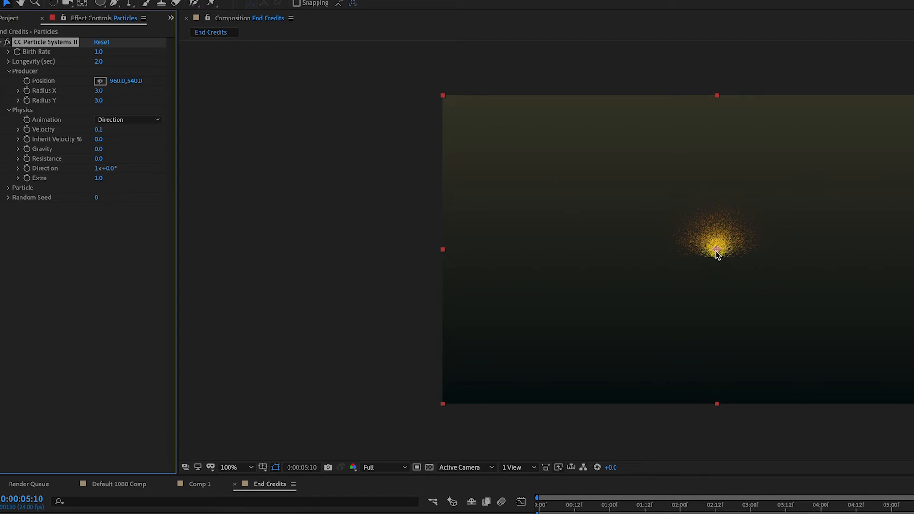
pyautogui.click(100, 81)
pyautogui.click(717, 442)
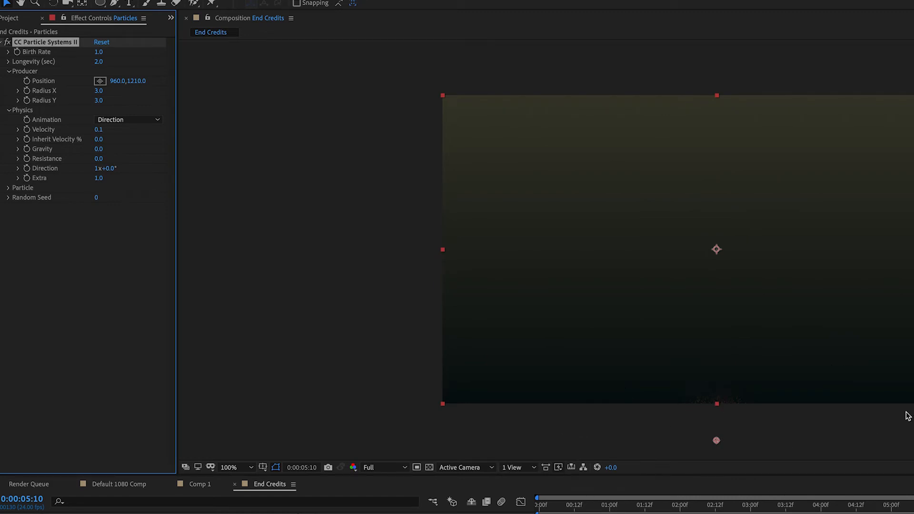
pyautogui.hotkey('ctrl', 'z')
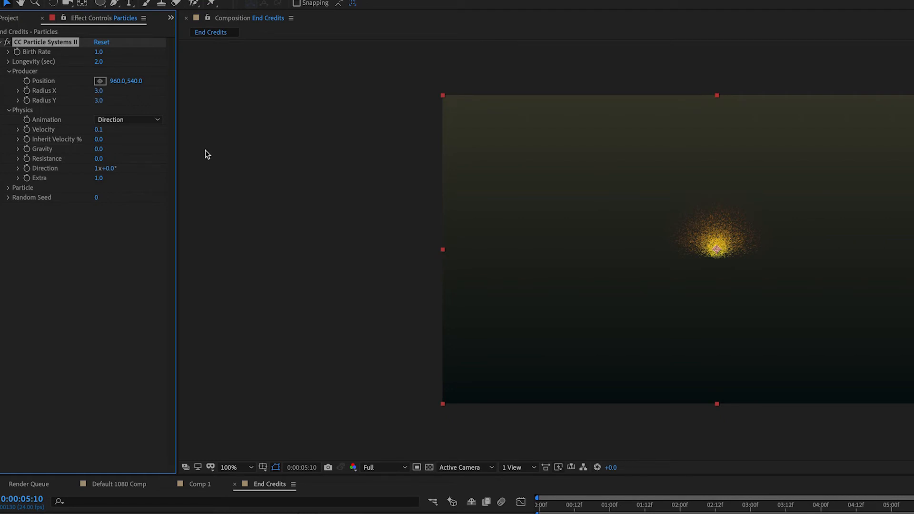
# - Look at the emission point up close and set the particle producer's Radius X to 200
pyautogui.scroll(2, 716, 259)
pyautogui.scroll(2, 717, 261)
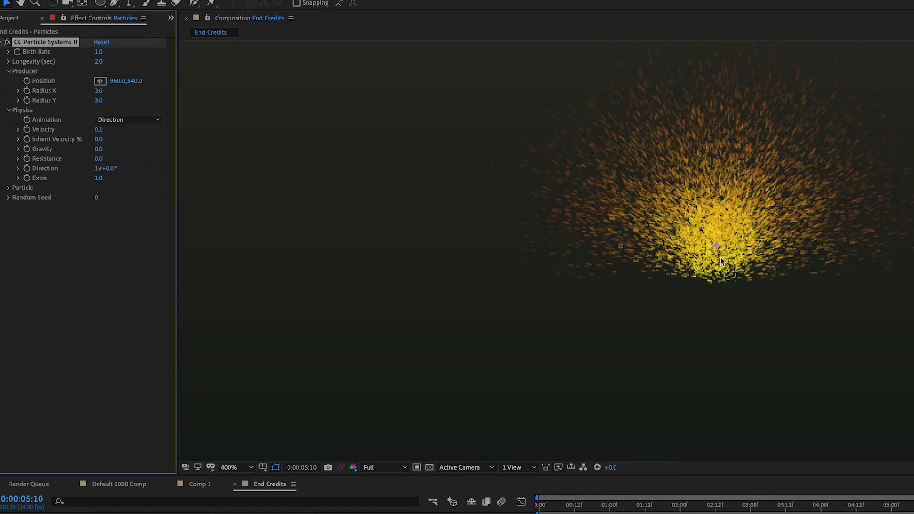
pyautogui.scroll(-4, 720, 260)
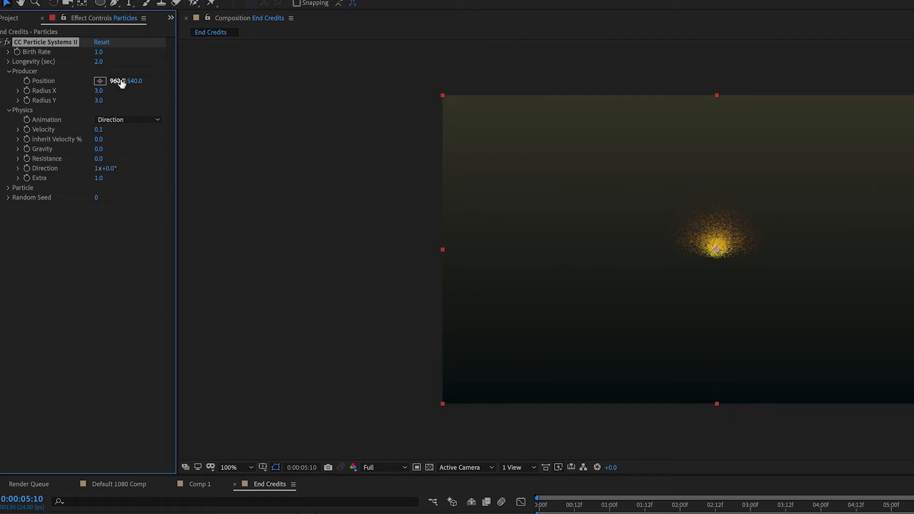
pyautogui.moveTo(98, 92); pyautogui.dragTo(189, 101)
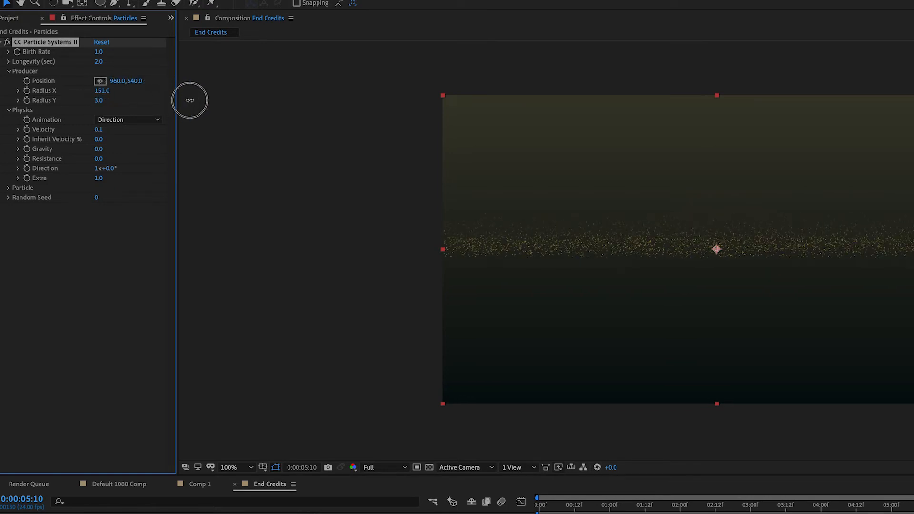
pyautogui.click(110, 91)
pyautogui.write('200')
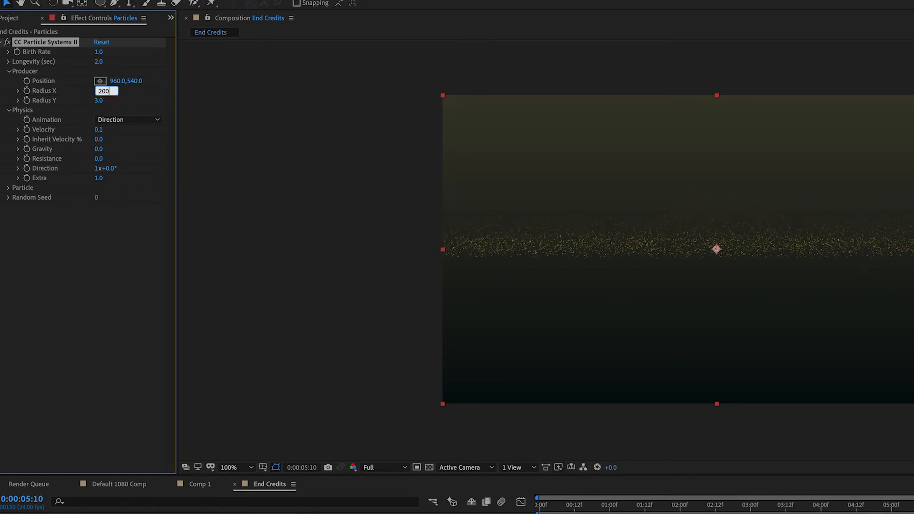
pyautogui.press('Return')
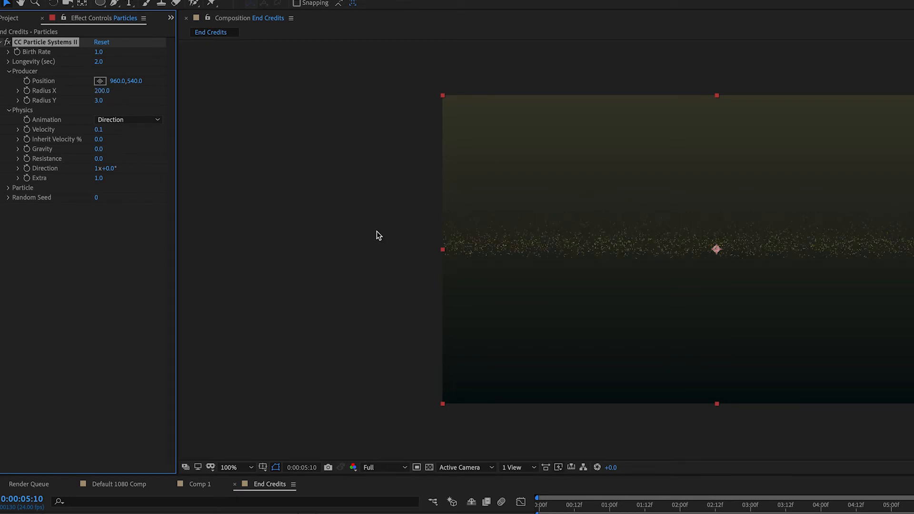
# - Set the particle producer's Radius Y to 200
pyautogui.moveTo(98, 101); pyautogui.dragTo(199, 103)
pyautogui.click(101, 100)
pyautogui.write('200')
pyautogui.press('Return')
# - Place the particle producer below the frame at about 952, 1192 and scrub the particles, stopping at 0:00:07:11
pyautogui.click(99, 82)
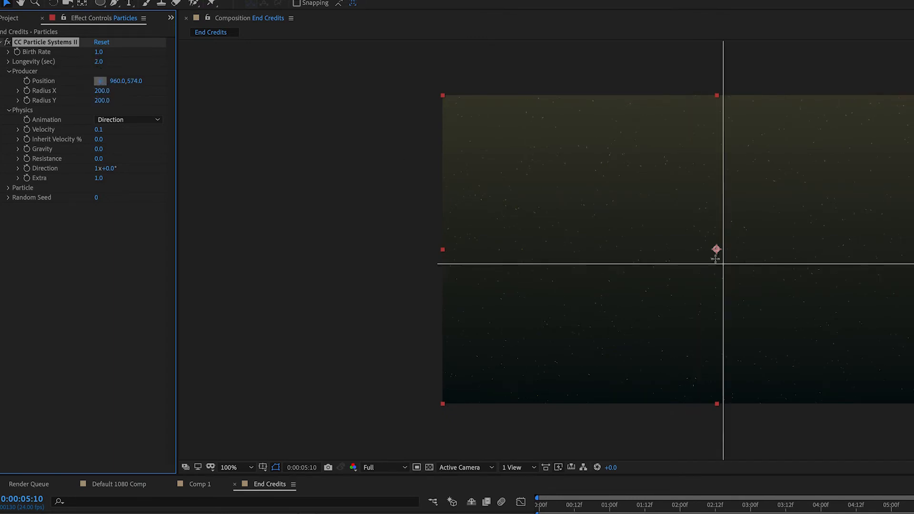
pyautogui.click(715, 436)
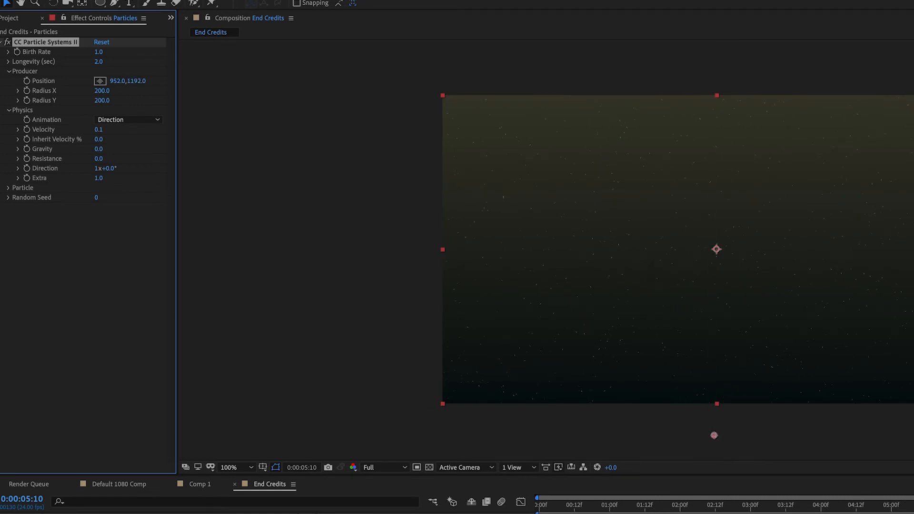
pyautogui.press('.')
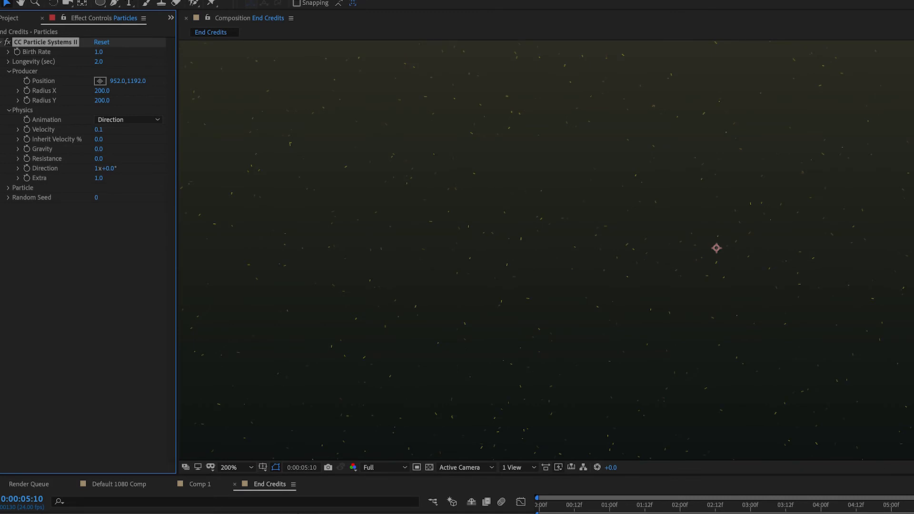
pyautogui.moveTo(836, 508); pyautogui.dragTo(499, 509)
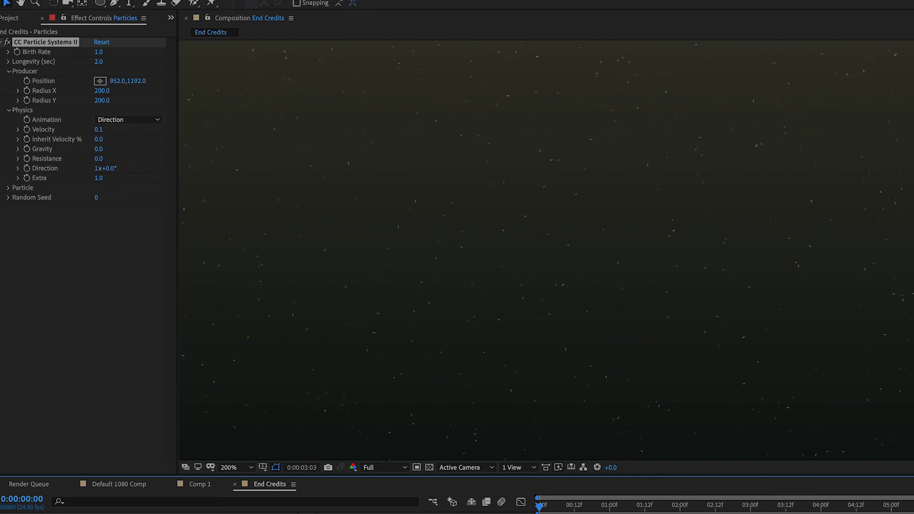
pyautogui.scroll(-1, 776, 300)
pyautogui.click(775, 296)
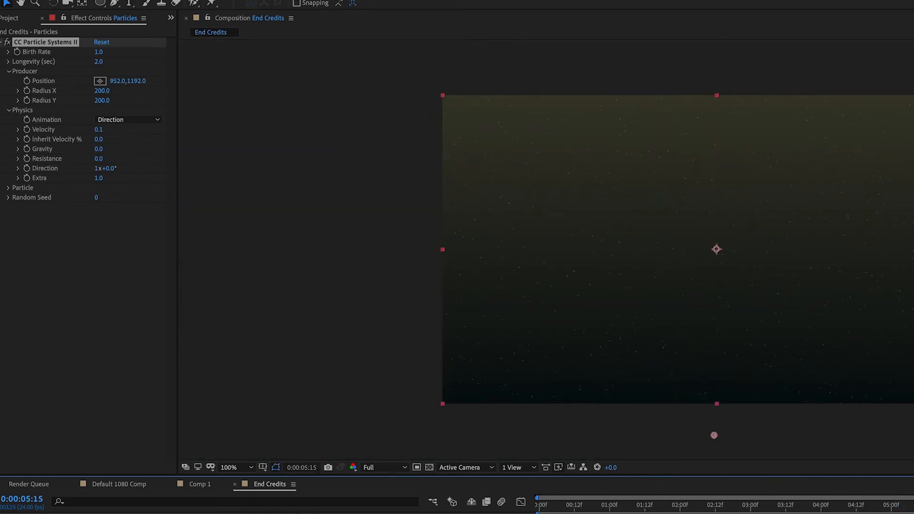
pyautogui.moveTo(861, 505)
pyautogui.mouseDown()
pyautogui.moveTo(791, 507)
pyautogui.moveTo(863, 509)
pyautogui.mouseUp()
pyautogui.moveTo(863, 509); pyautogui.dragTo(911, 508)
# - Set the particle system's longevity to 10 seconds
pyautogui.click(99, 62)
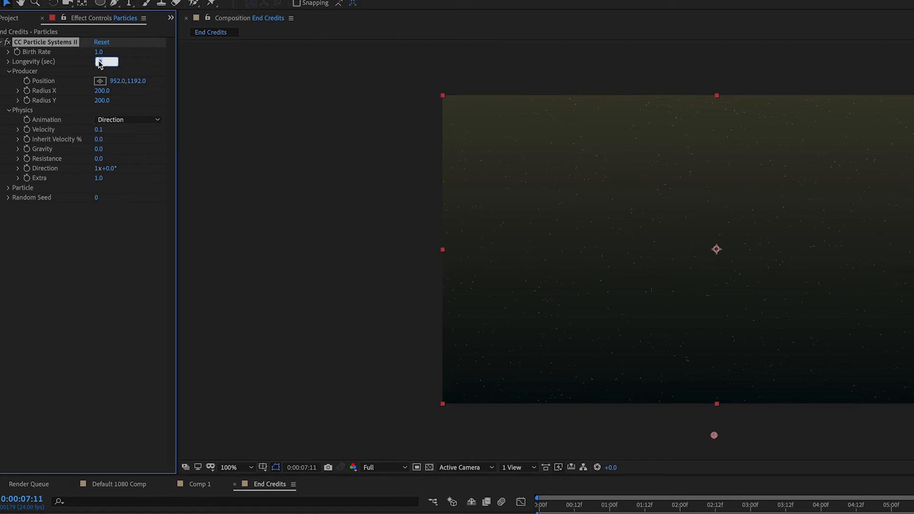
pyautogui.write('10')
pyautogui.press('Return')
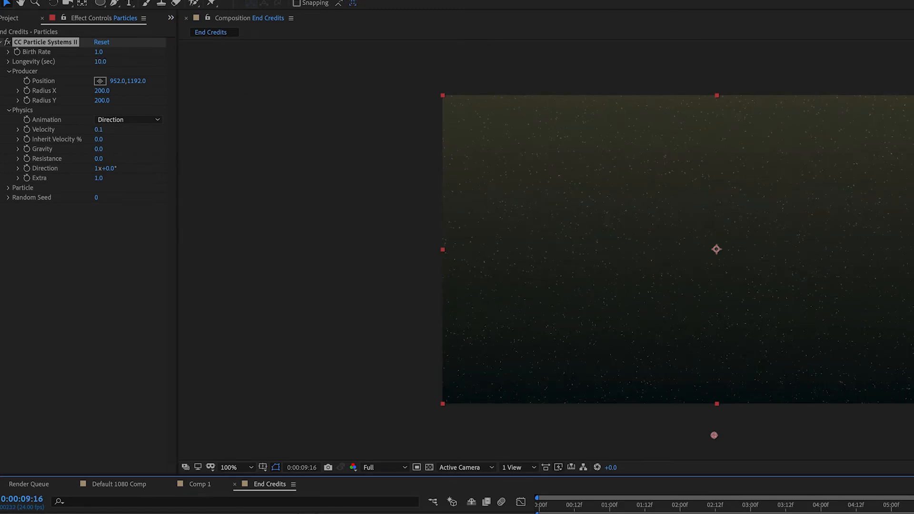
# - Play and scrub the particle animation from the composition's start, stopping at 0:00:05:17
pyautogui.click(892, 501)
pyautogui.moveTo(891, 502); pyautogui.dragTo(516, 497)
pyautogui.press('space')
pyautogui.press('space')
pyautogui.moveTo(823, 507); pyautogui.dragTo(758, 507)
pyautogui.moveTo(760, 509); pyautogui.dragTo(913, 509)
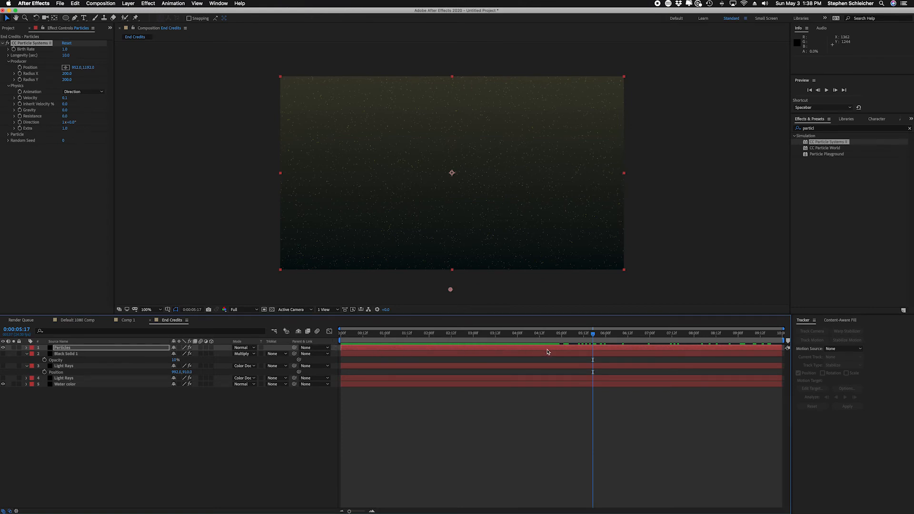
# - Slide the Particles layer about five seconds earlier, extend its out point to the composition's end, and scrub from the start to 0:00:05:11
pyautogui.click(580, 351)
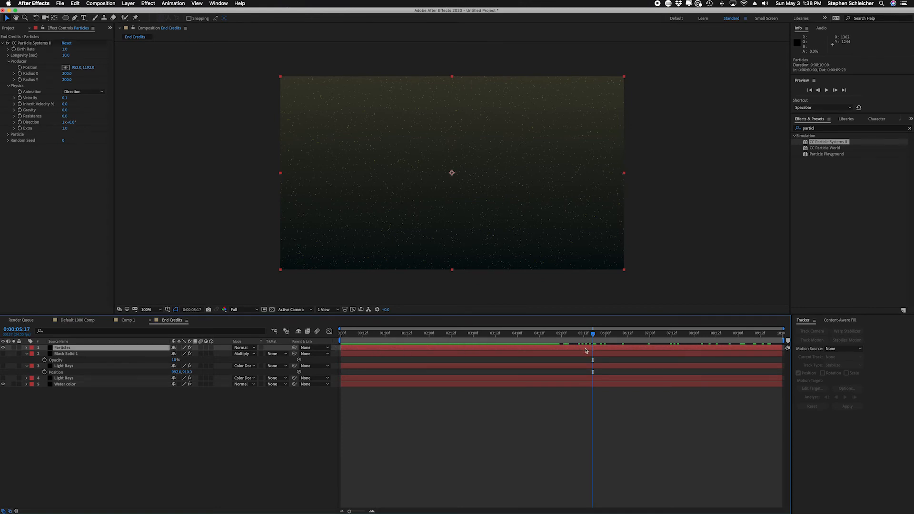
pyautogui.moveTo(580, 351); pyautogui.dragTo(341, 350)
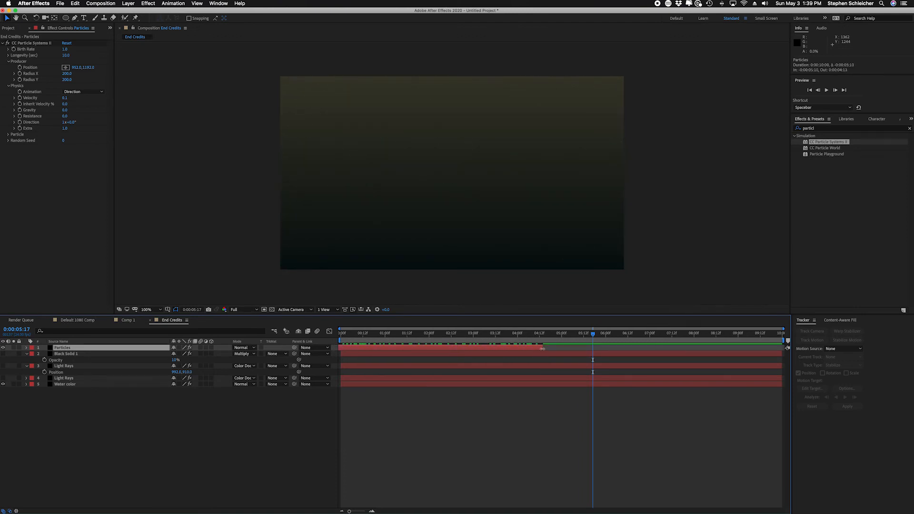
pyautogui.moveTo(542, 348); pyautogui.dragTo(791, 350)
pyautogui.moveTo(593, 333); pyautogui.dragTo(274, 336)
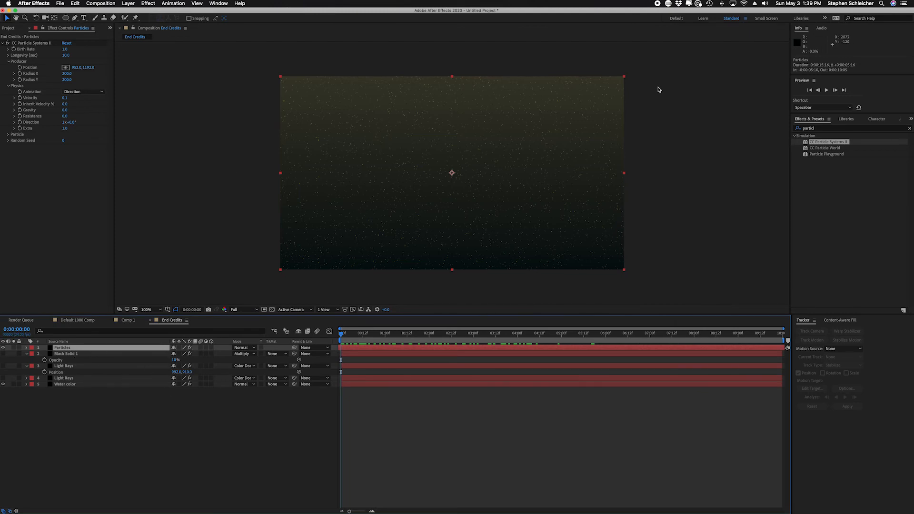
pyautogui.moveTo(341, 333); pyautogui.dragTo(583, 344)
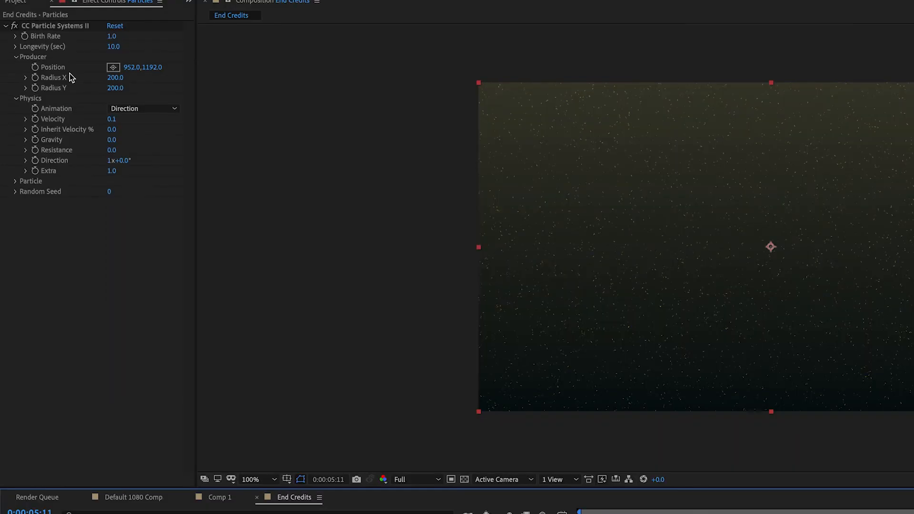
# - Reveal the particle system's Particle settings and examine the shape of the line particles up close
pyautogui.click(7, 135)
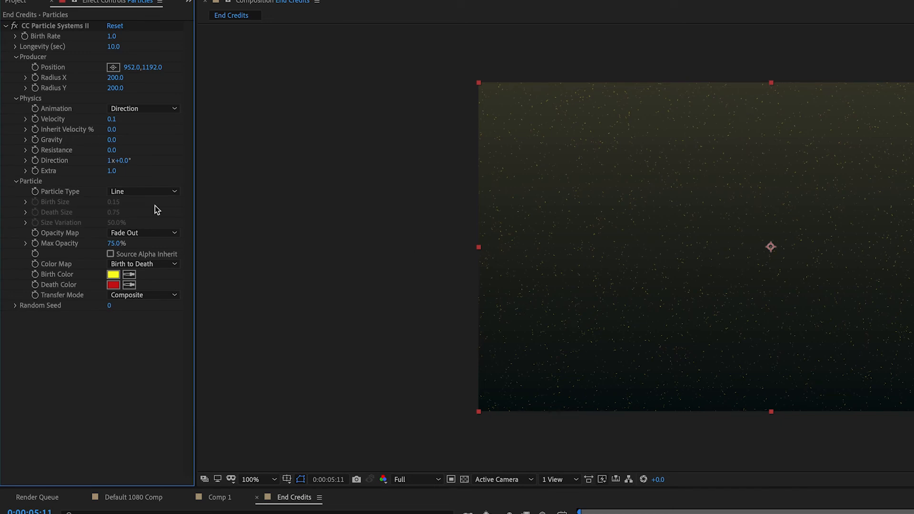
pyautogui.click(16, 47)
pyautogui.click(15, 47)
pyautogui.press('.')
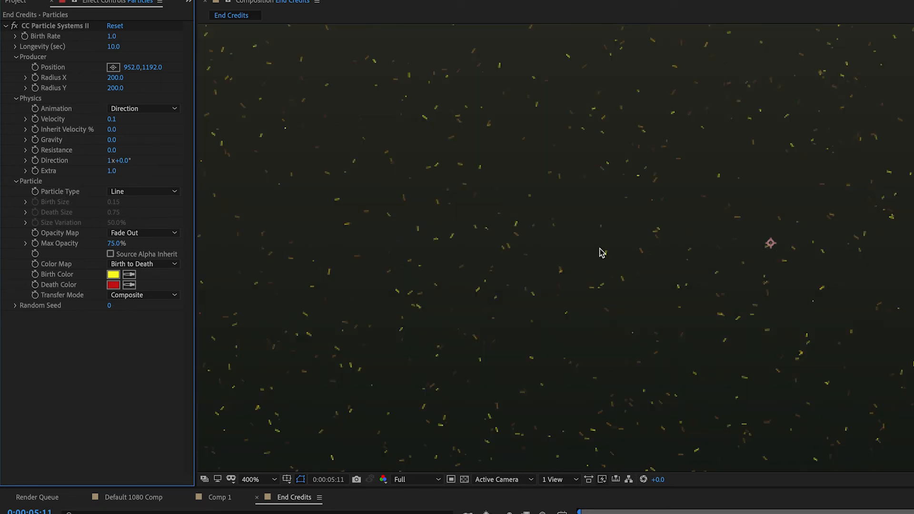
pyautogui.press('.')
pyautogui.press('.')
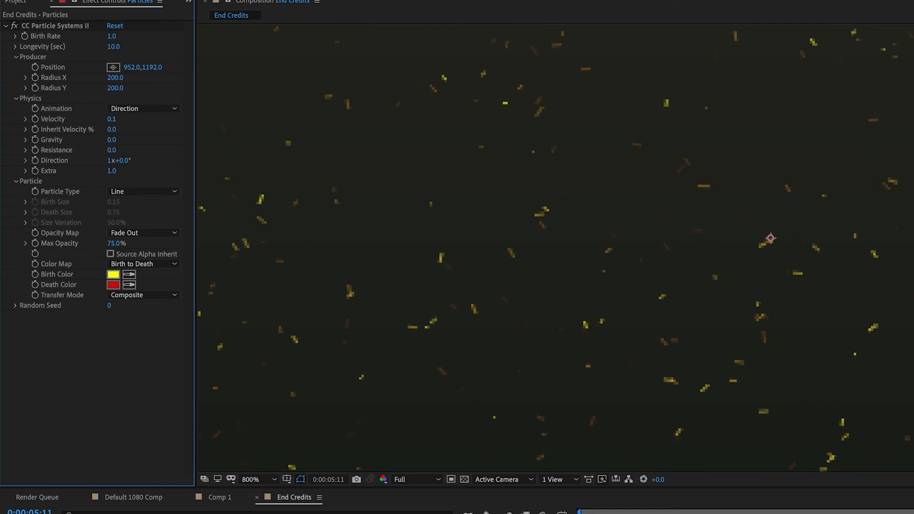
# - Try Star, Shaded Sphere and Faded Sphere in turn as the particle type, viewing the whole frame at 100%
pyautogui.click(151, 192)
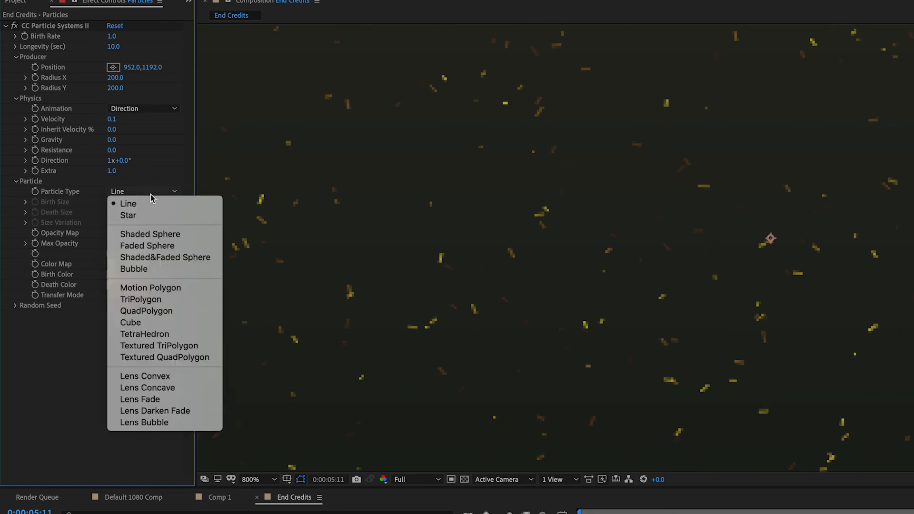
pyautogui.click(157, 216)
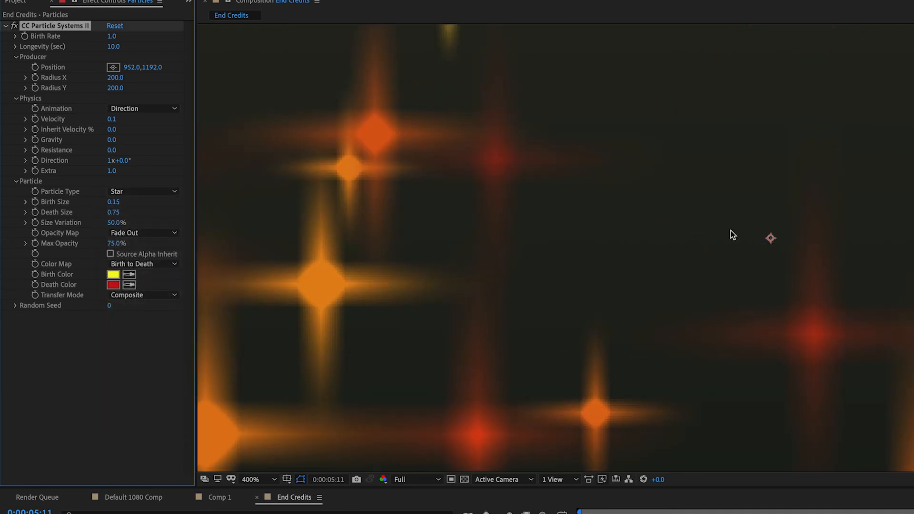
pyautogui.scroll(-6, 730, 230)
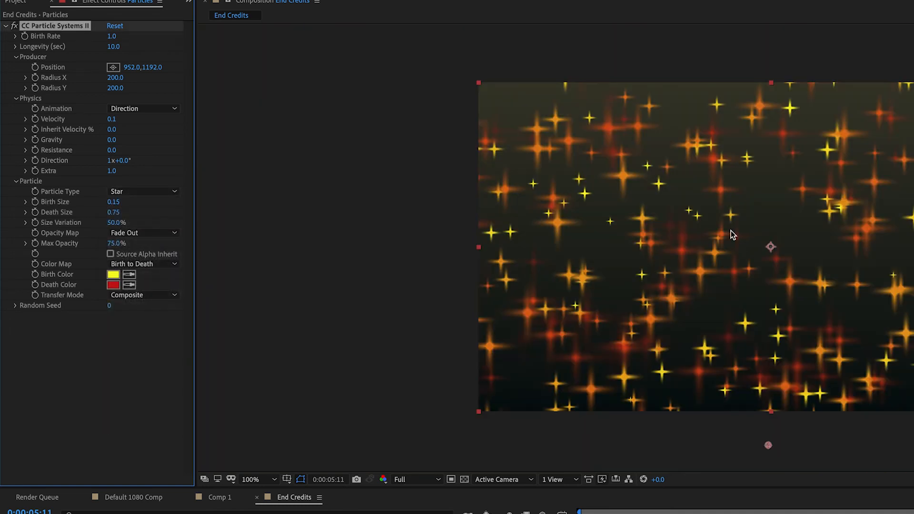
pyautogui.click(143, 192)
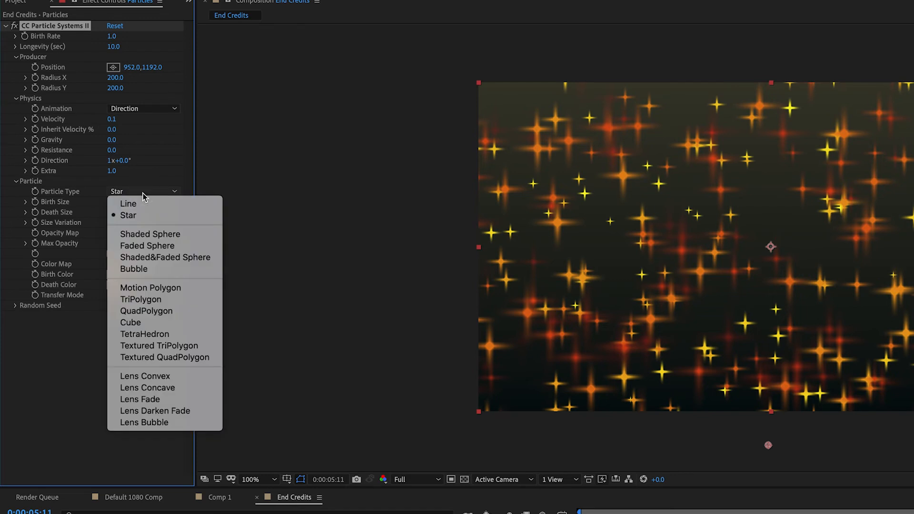
pyautogui.click(162, 234)
pyautogui.click(144, 192)
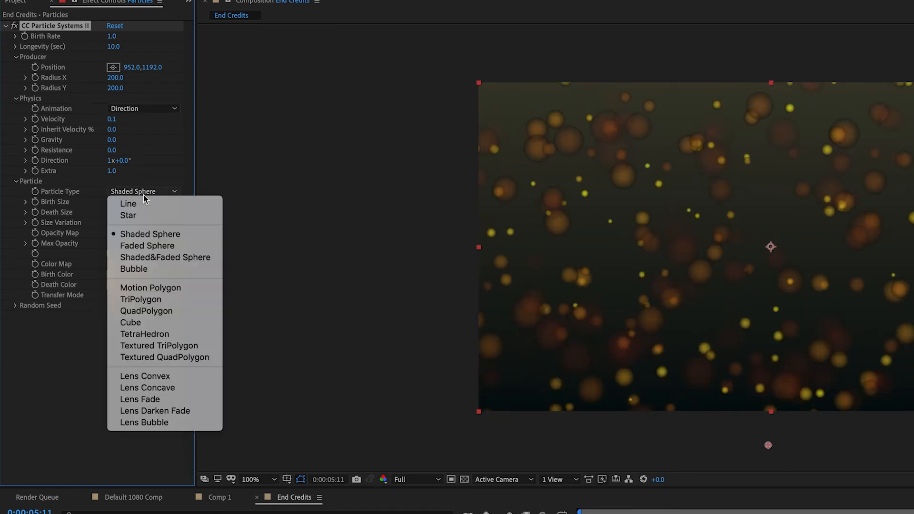
pyautogui.click(154, 246)
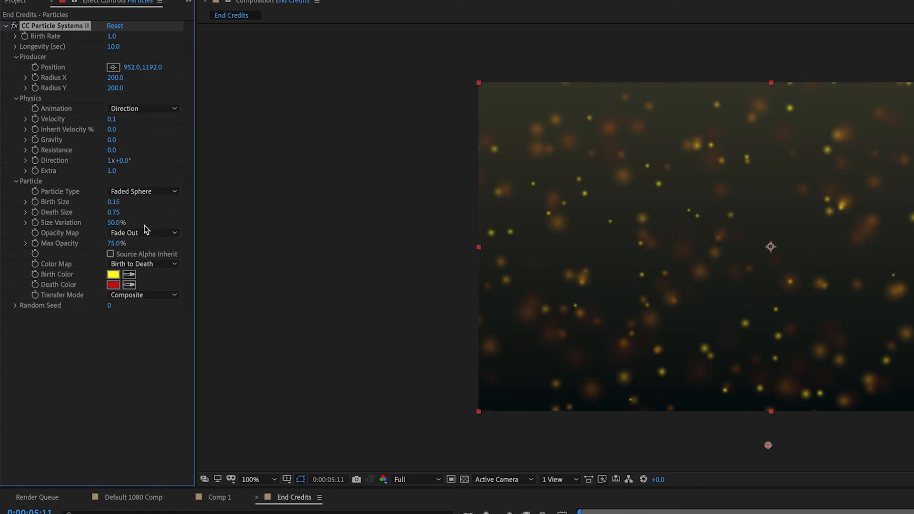
# - Set the particle type to Shaded&Faded Sphere
pyautogui.click(152, 193)
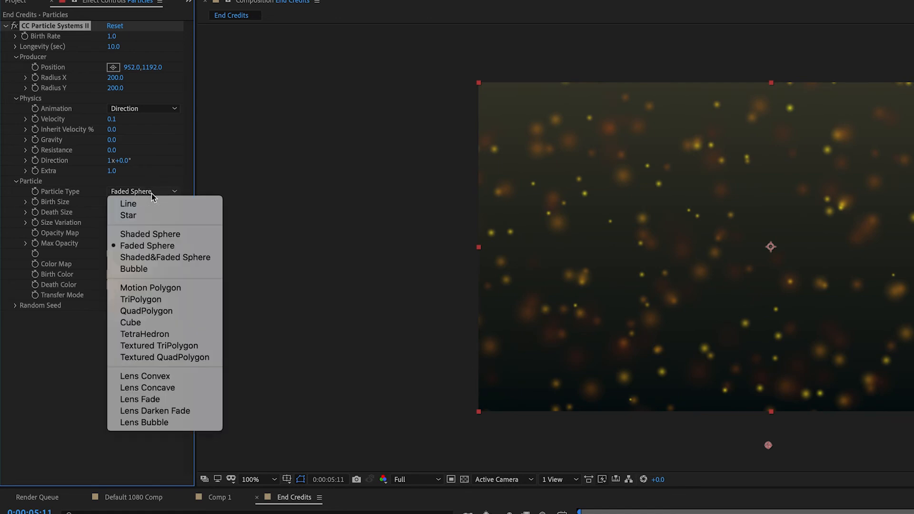
pyautogui.click(173, 258)
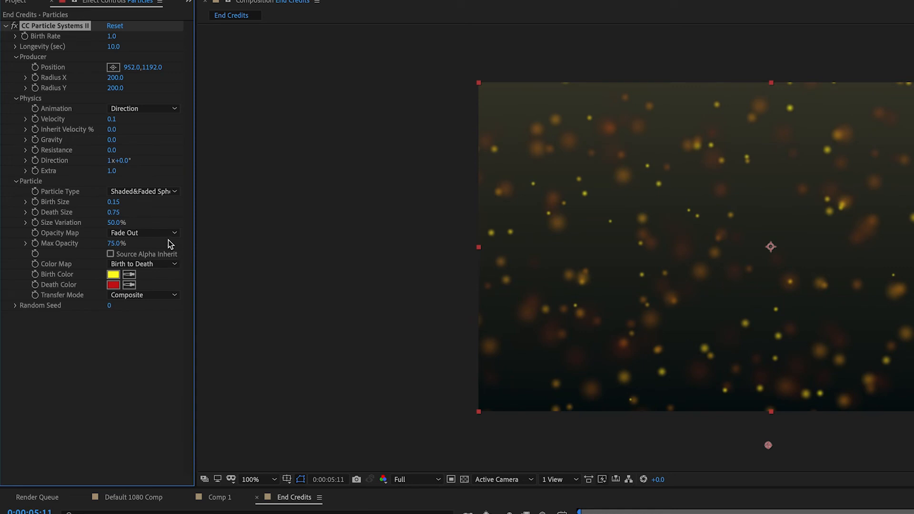
# - Try Bubble, Motion Polygon and QuadPolygon in turn as the particle type, scrubbing back to 0:00:03:20 to view the quads
pyautogui.click(152, 193)
pyautogui.click(156, 271)
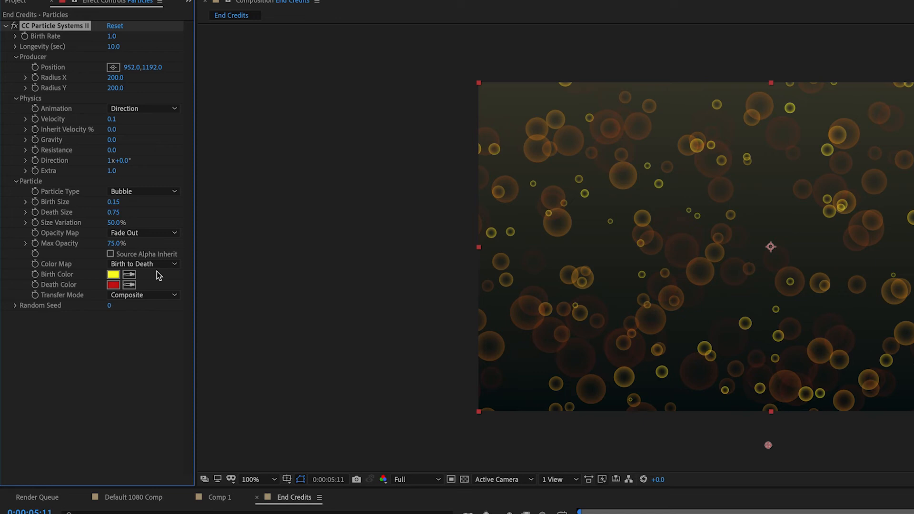
pyautogui.click(158, 192)
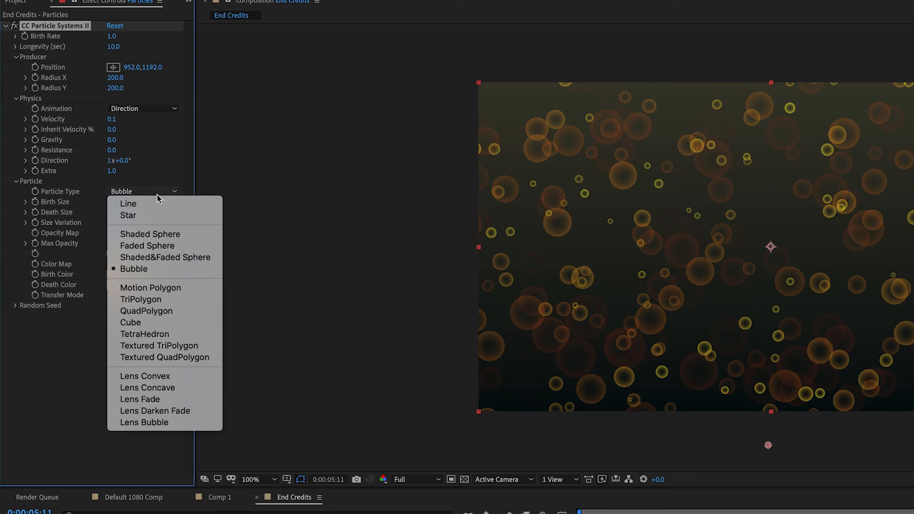
pyautogui.click(157, 288)
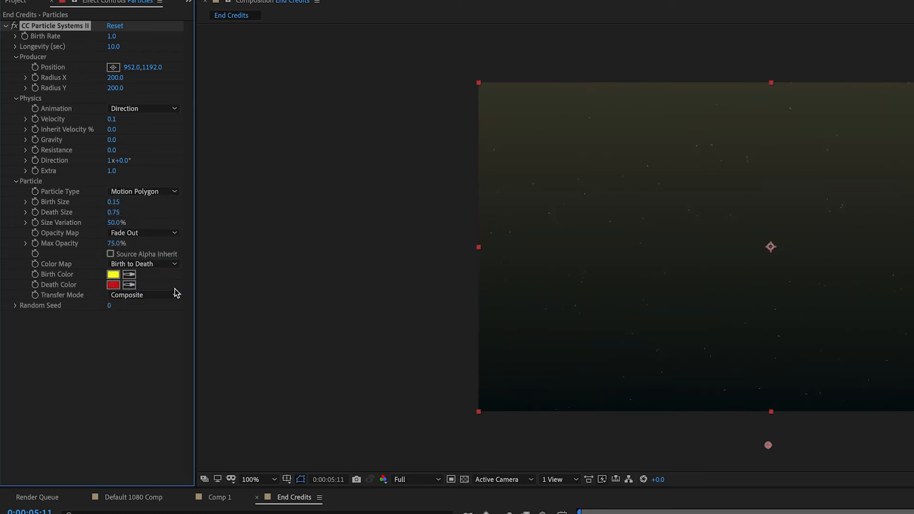
pyautogui.click(148, 193)
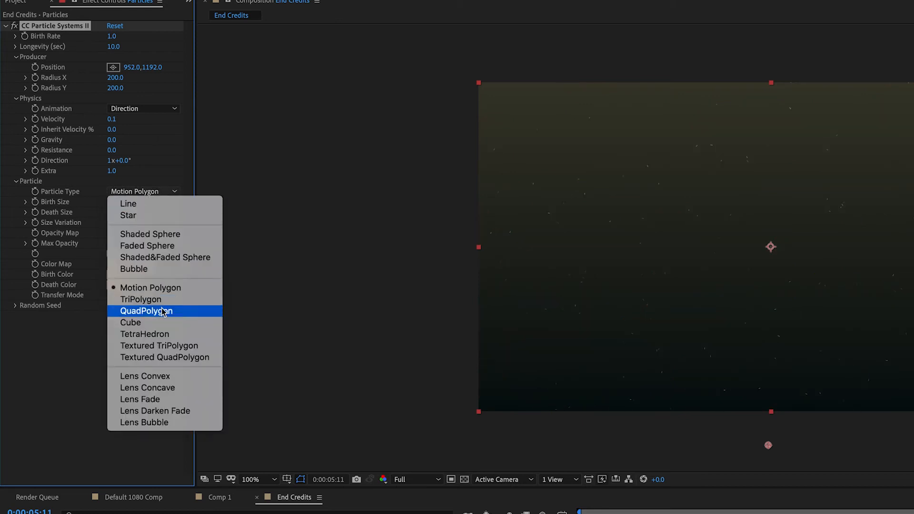
pyautogui.click(163, 311)
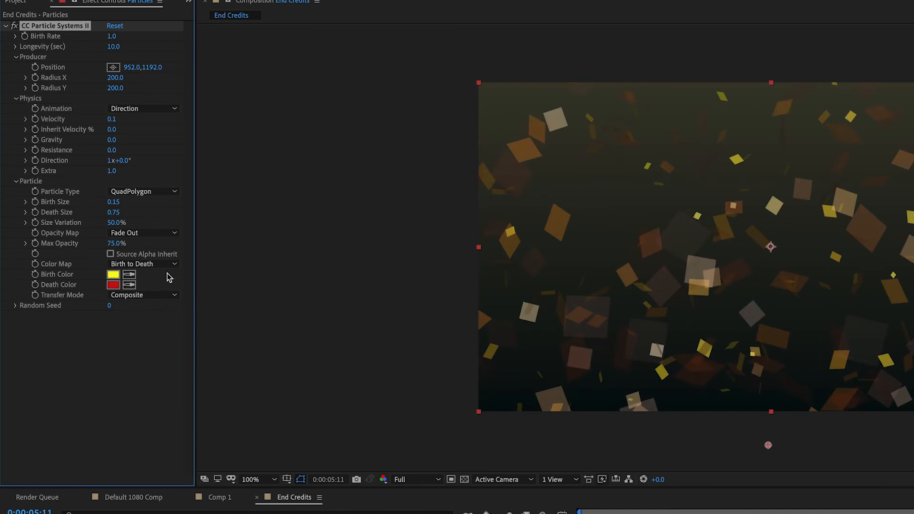
pyautogui.moveTo(913, 513); pyautogui.dragTo(869, 511)
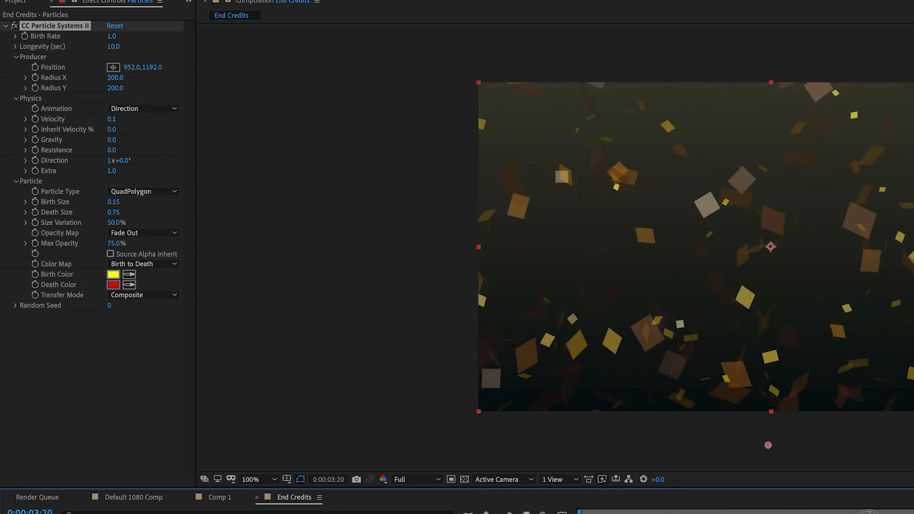
# - Try TetraHedron, Textured QuadPolygon and Lens Convex in turn as the particle type, and play back the Lens Convex version
pyautogui.click(166, 191)
pyautogui.click(170, 334)
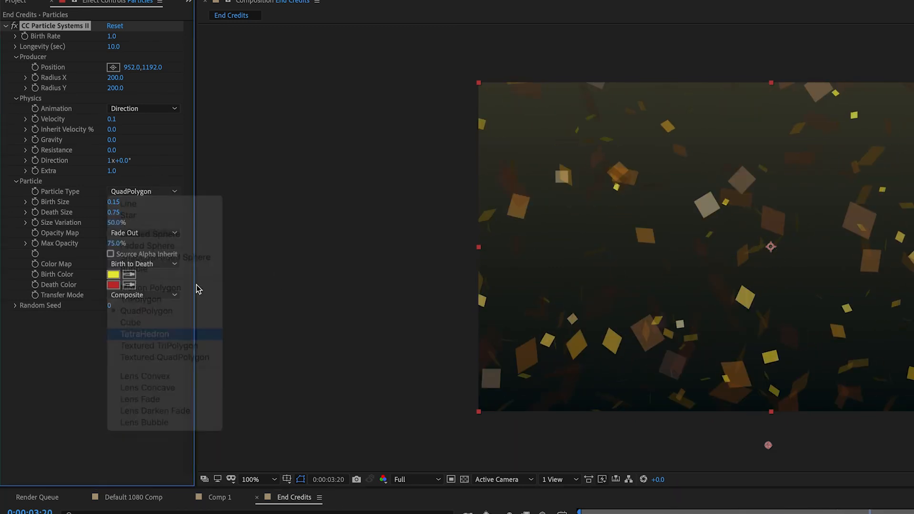
pyautogui.click(143, 193)
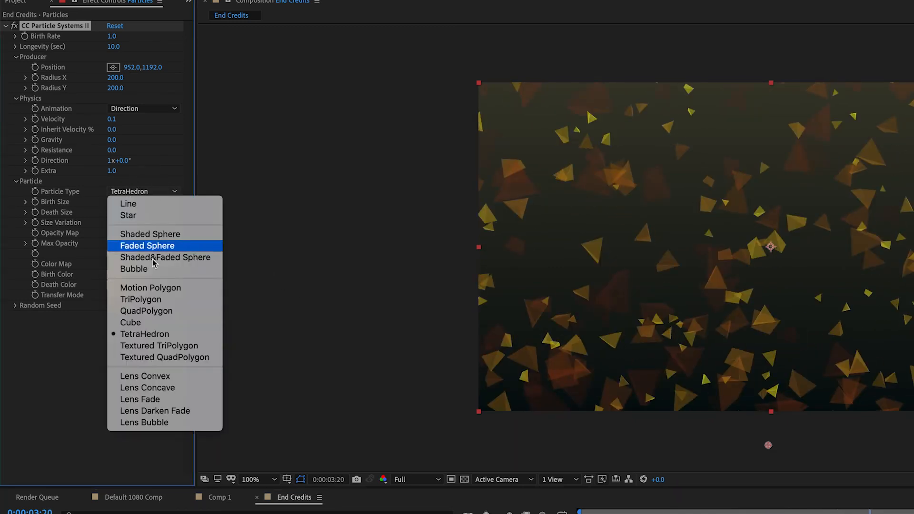
pyautogui.click(169, 356)
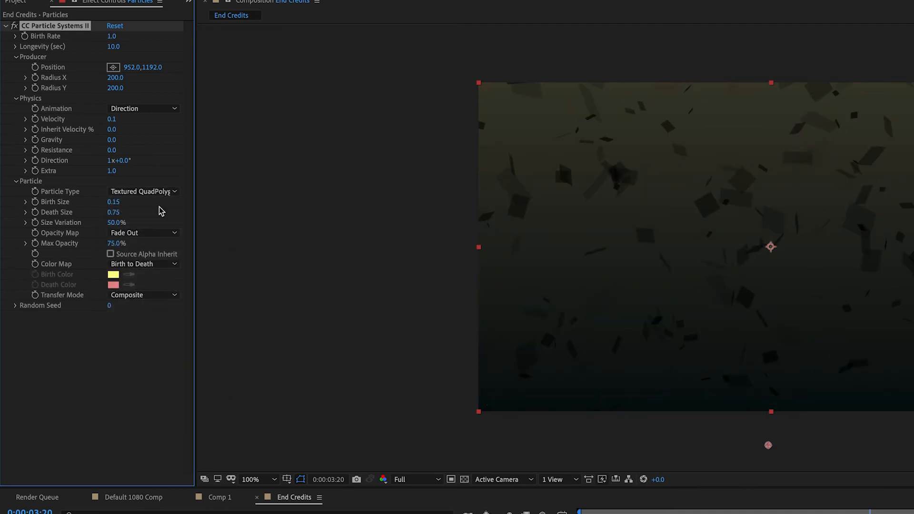
pyautogui.click(143, 191)
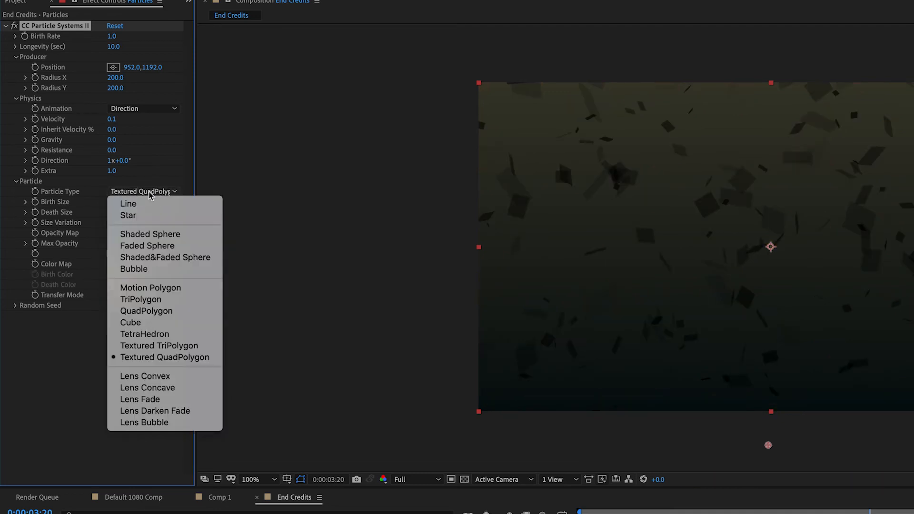
pyautogui.click(149, 380)
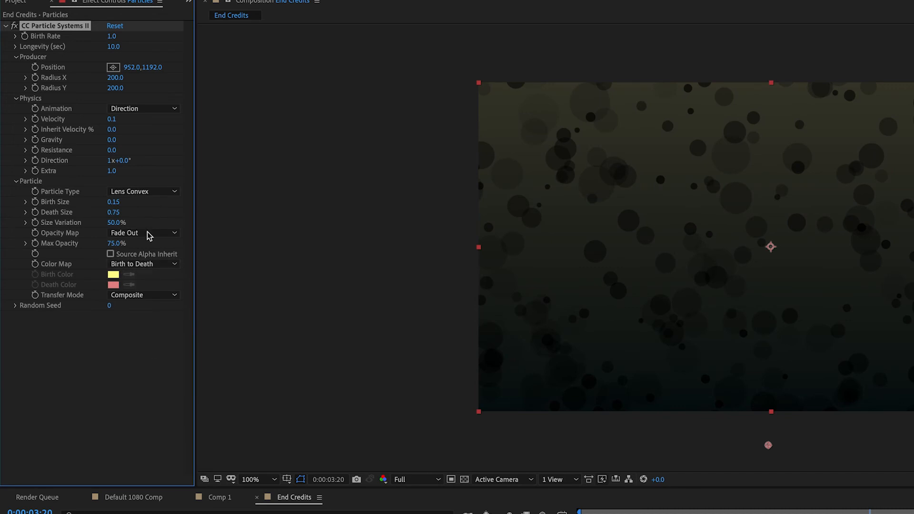
pyautogui.press('space')
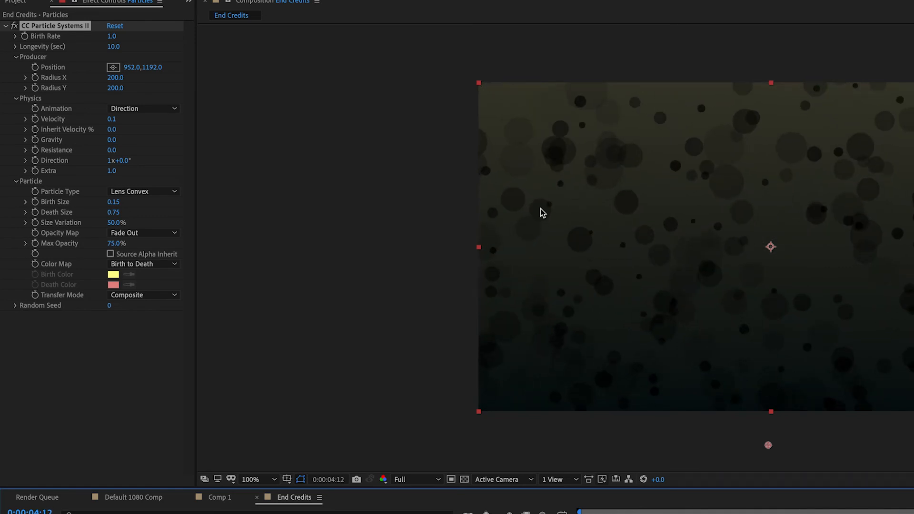
# - Set the particle type to Faded Sphere and the birth size to 0.01
pyautogui.click(162, 191)
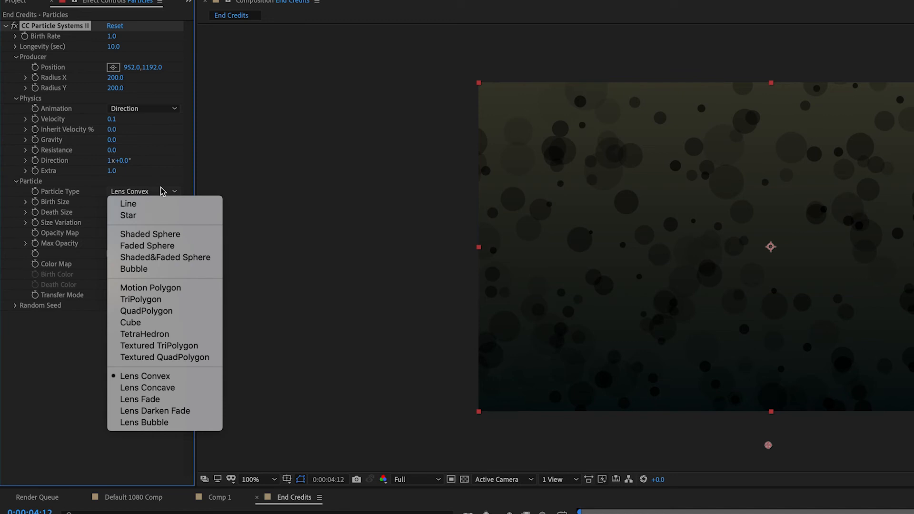
pyautogui.click(172, 245)
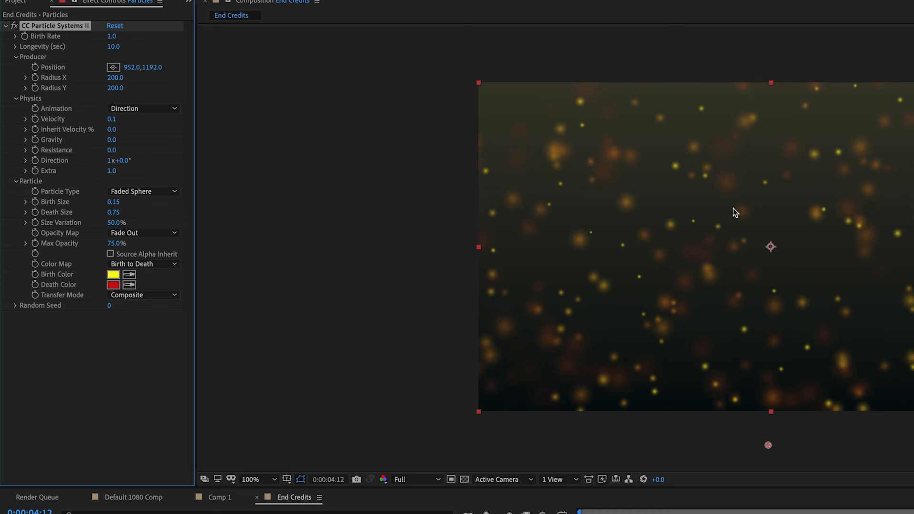
pyautogui.click(114, 202)
pyautogui.write('0.01')
pyautogui.press('Return')
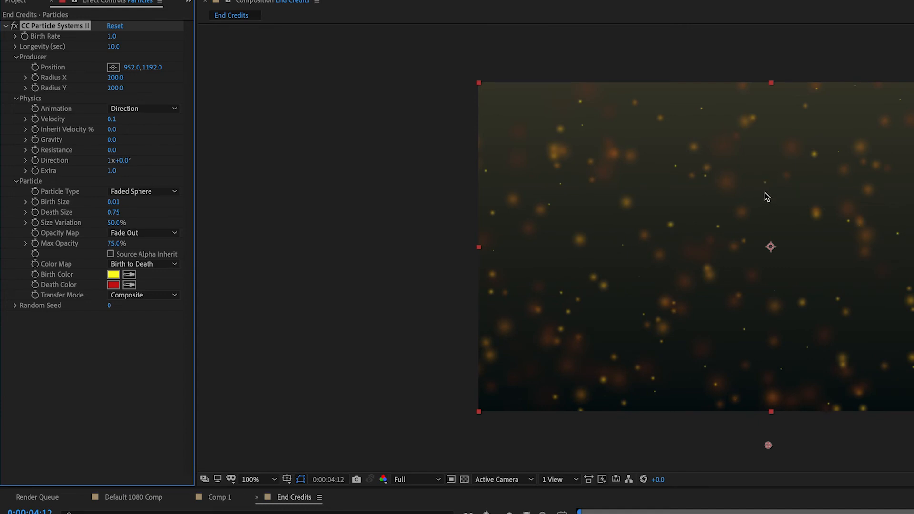
# - Set the particles' death size to 0.10 and check the smaller particles up close at 200%
pyautogui.click(113, 212)
pyautogui.press('BackSpace')
pyautogui.write('.1')
pyautogui.press('Tab')
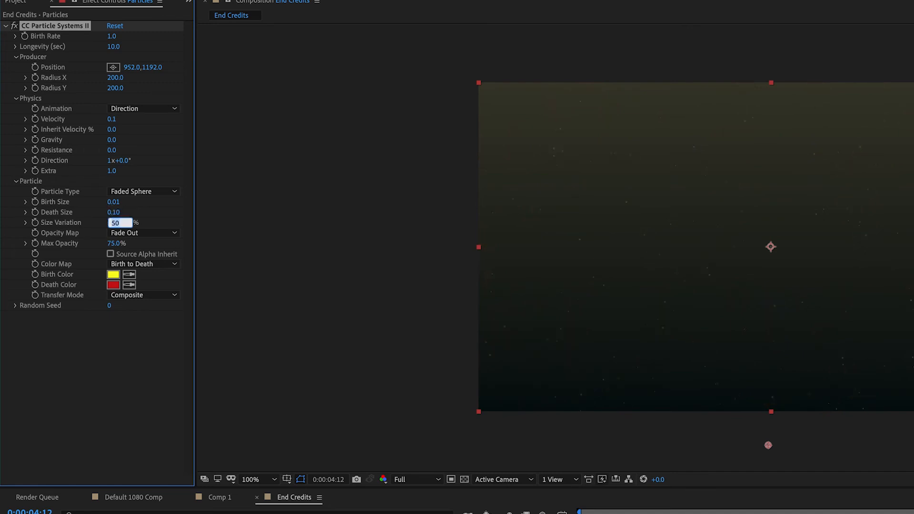
pyautogui.scroll(1, 662, 277)
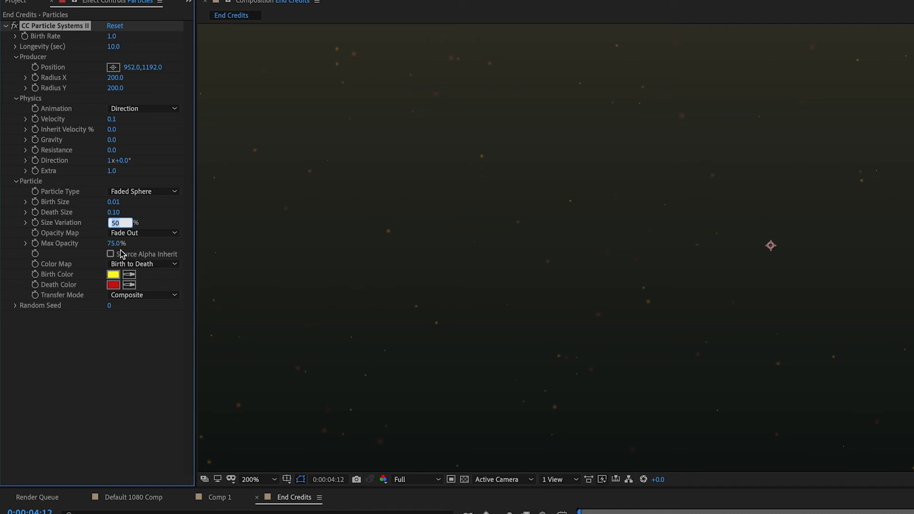
pyautogui.scroll(-1, 600, 362)
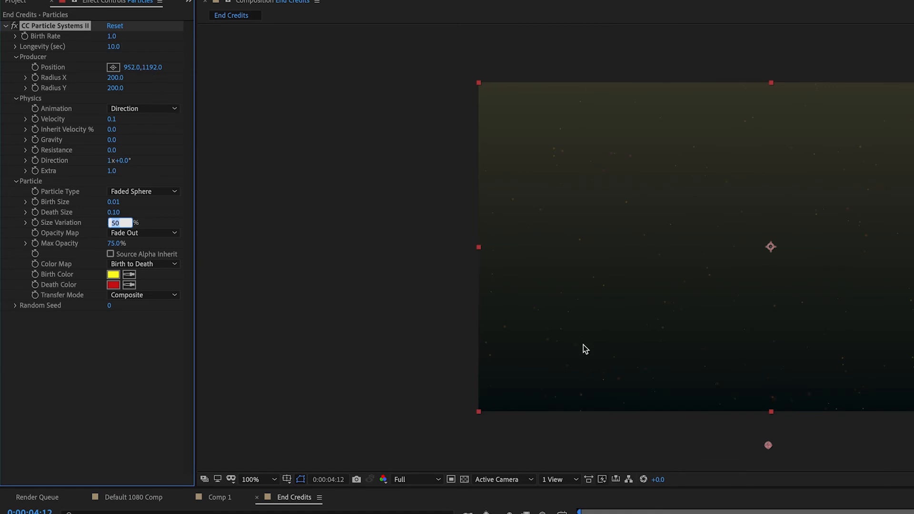
# - Move the particle producer to about 988, 1186 below the frame and preview the motion from near the composition's start
pyautogui.moveTo(770, 446)
pyautogui.mouseDown()
pyautogui.moveTo(780, 407)
pyautogui.moveTo(778, 442)
pyautogui.mouseUp()
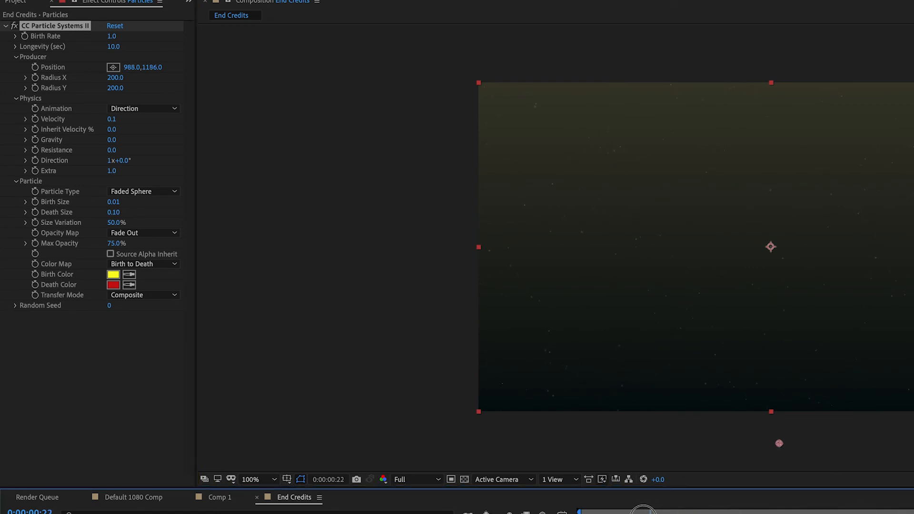
pyautogui.click(638, 510)
pyautogui.press('space')
pyautogui.press('space')
pyautogui.moveTo(873, 513); pyautogui.dragTo(678, 513)
# - Set the particles' max opacity to 30% and check how faint they look up close
pyautogui.click(114, 244)
pyautogui.write('30')
pyautogui.press('Return')
pyautogui.scroll(1, 818, 204)
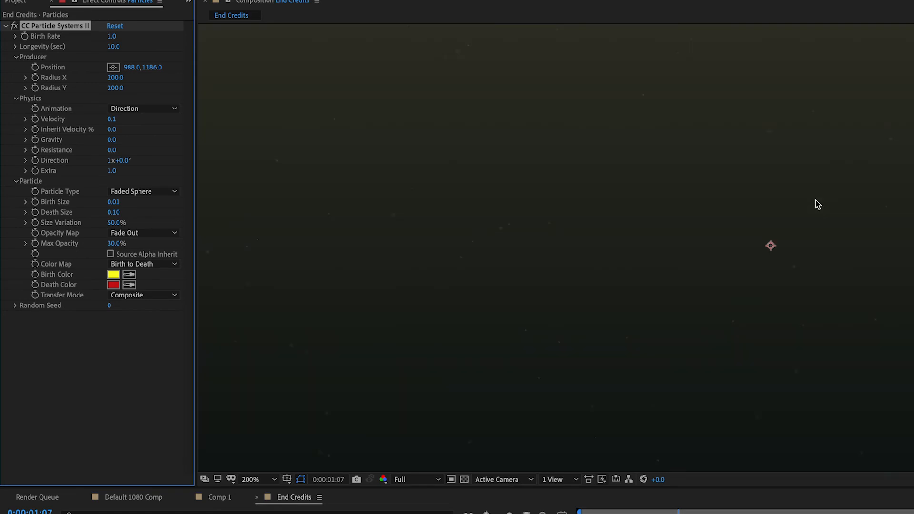
pyautogui.scroll(-1, 816, 204)
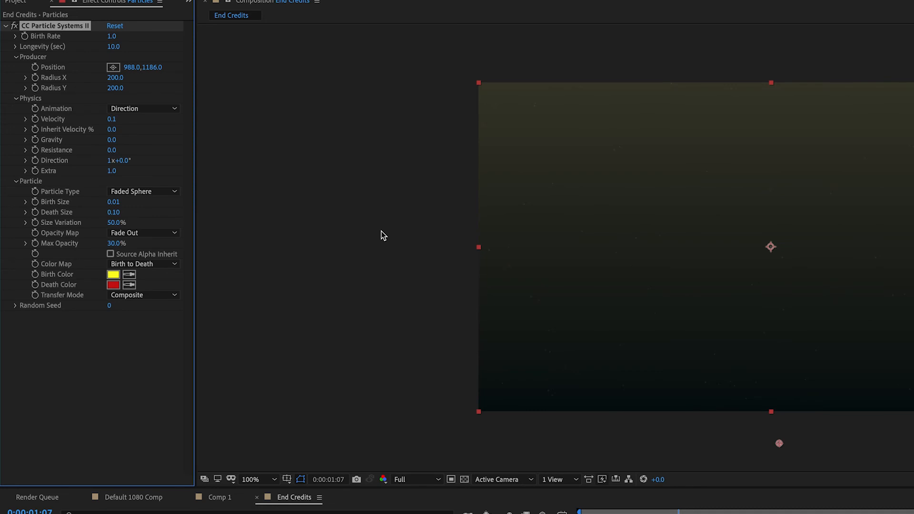
# - Try the Origin Constant color map on the particles with a playback, and return it to Birth to Death
pyautogui.click(155, 264)
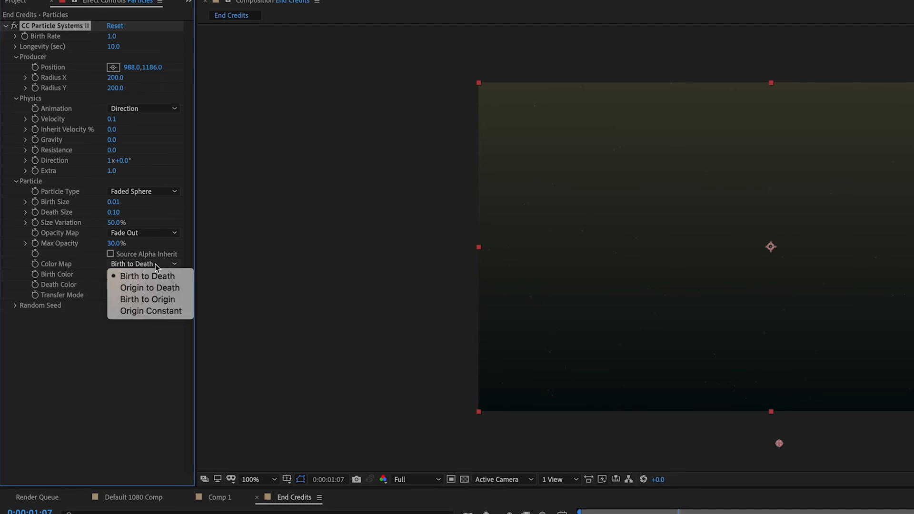
pyautogui.click(158, 311)
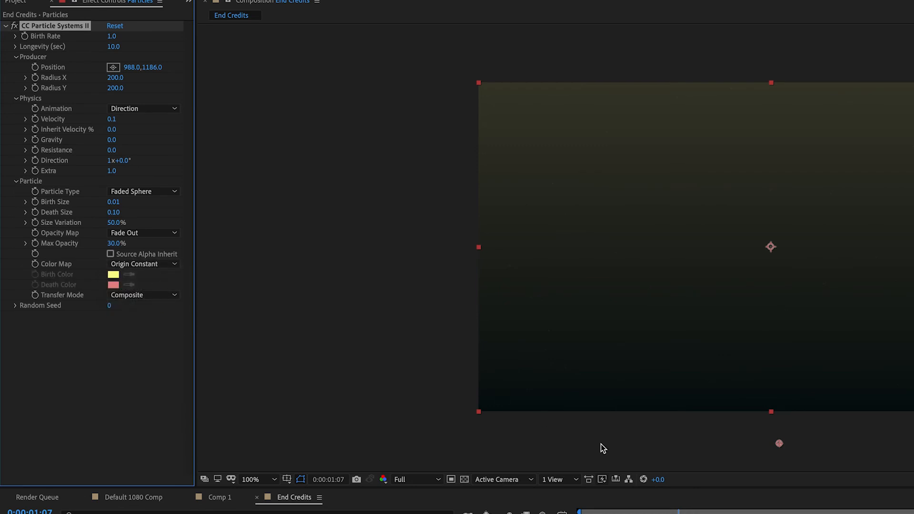
pyautogui.press('space')
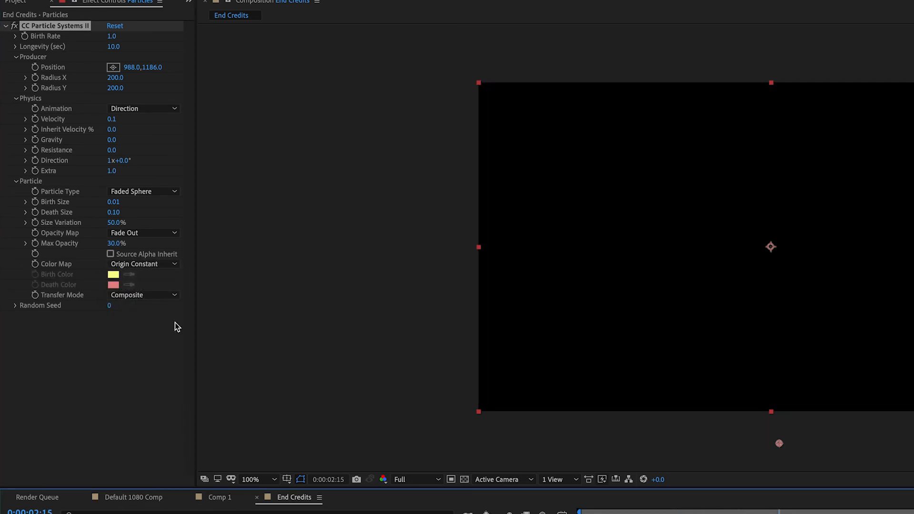
pyautogui.click(143, 263)
pyautogui.click(147, 275)
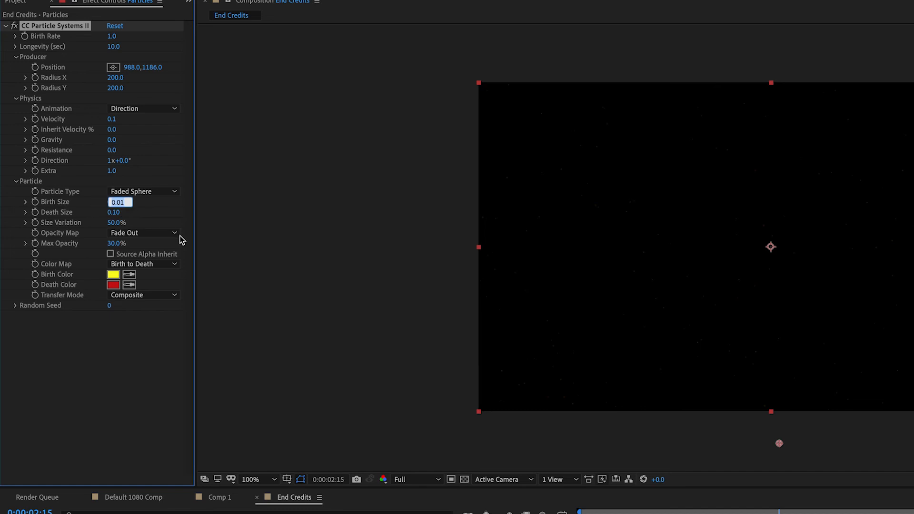
# - Set the birth size to 0.10 and the death size to 0.15, and view the particles at 0:00:03:02
pyautogui.write('.1')
pyautogui.press('Tab')
pyautogui.write('.')
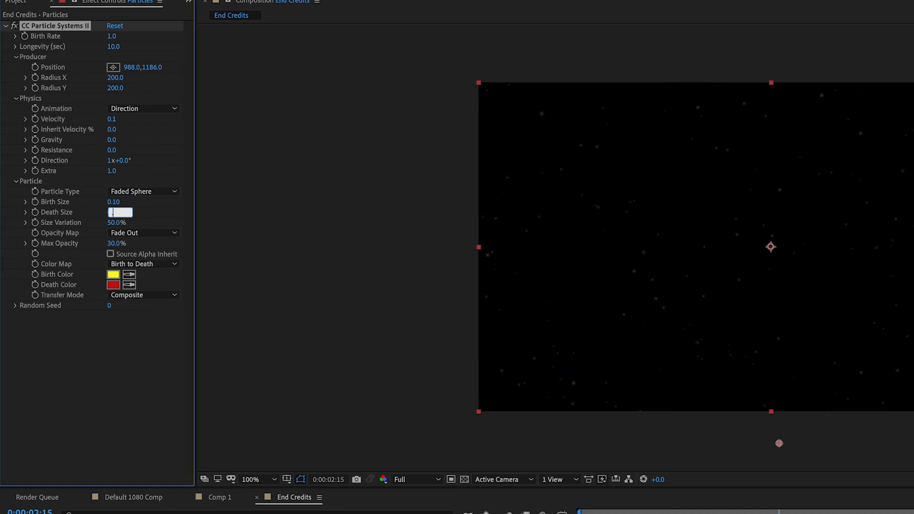
pyautogui.write('15')
pyautogui.press('Return')
pyautogui.moveTo(778, 512); pyautogui.dragTo(812, 513)
# - Set the birth size to 0.05 and the death size to 0.10, and play back the particles
pyautogui.click(113, 202)
pyautogui.press('Tab')
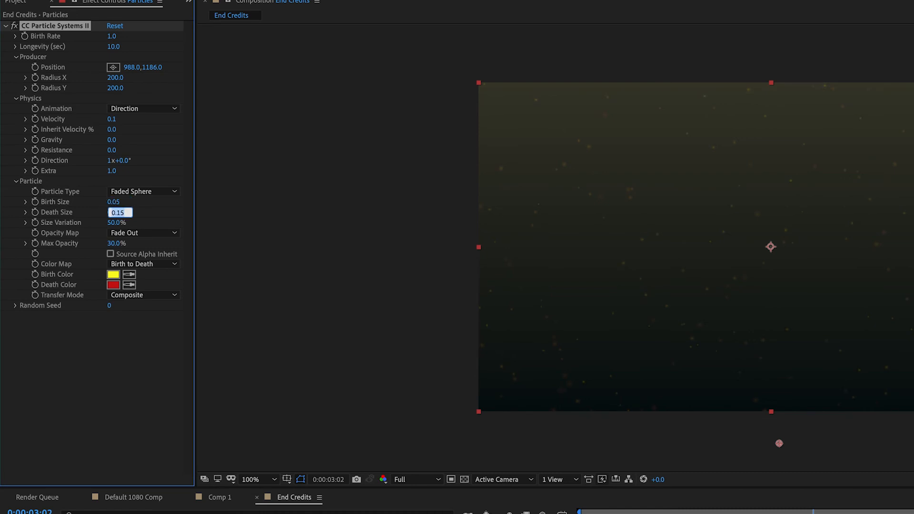
pyautogui.write('0.1')
pyautogui.press('Return')
pyautogui.press('space')
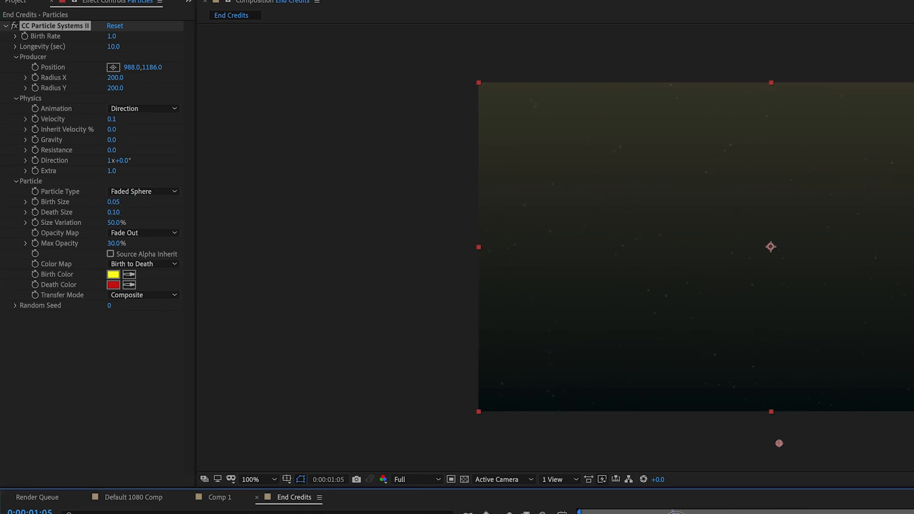
# - Set the particles' birth color to a light gray with red, green and blue all at 65 (A6A6A6)
pyautogui.click(113, 275)
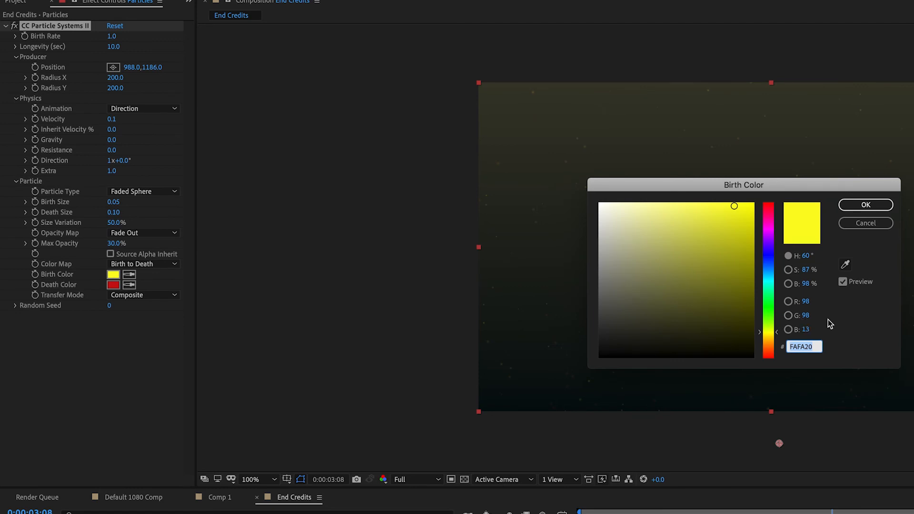
pyautogui.click(805, 301)
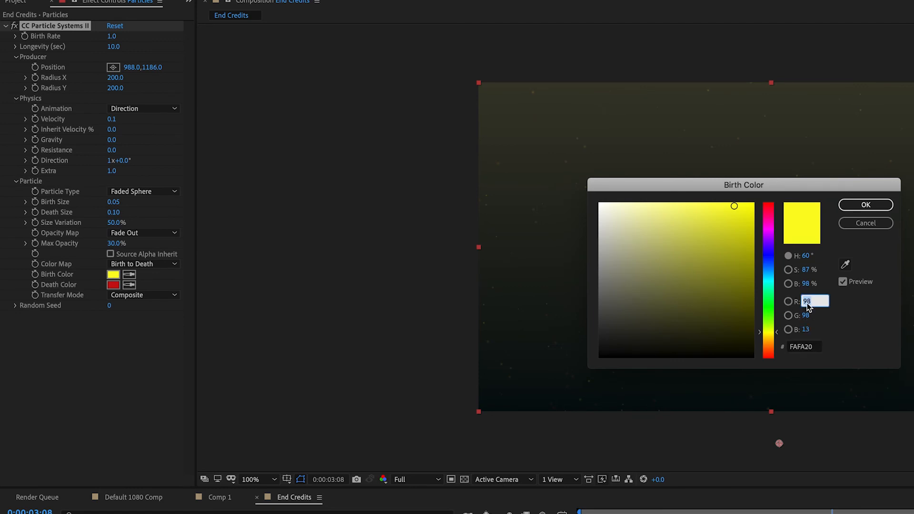
pyautogui.write('65')
pyautogui.press('Tab')
pyautogui.write('65')
pyautogui.press('Tab')
pyautogui.write('5')
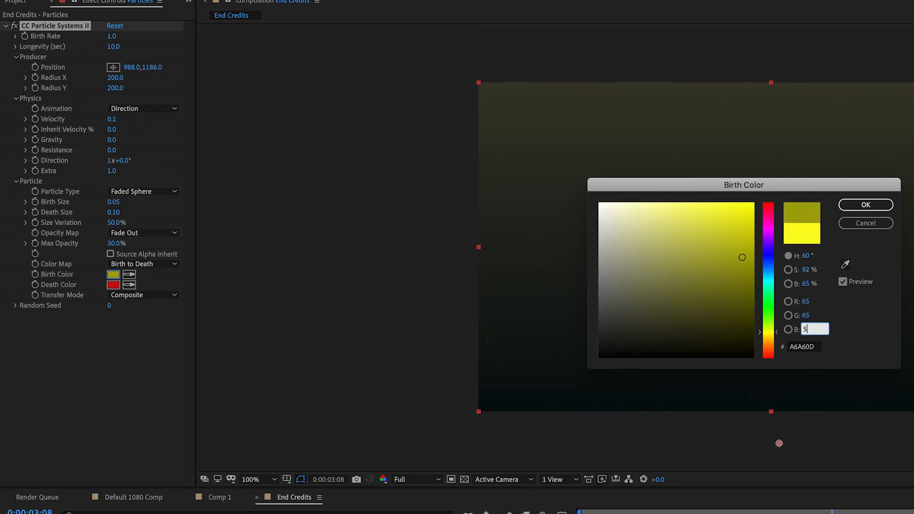
pyautogui.press('Tab')
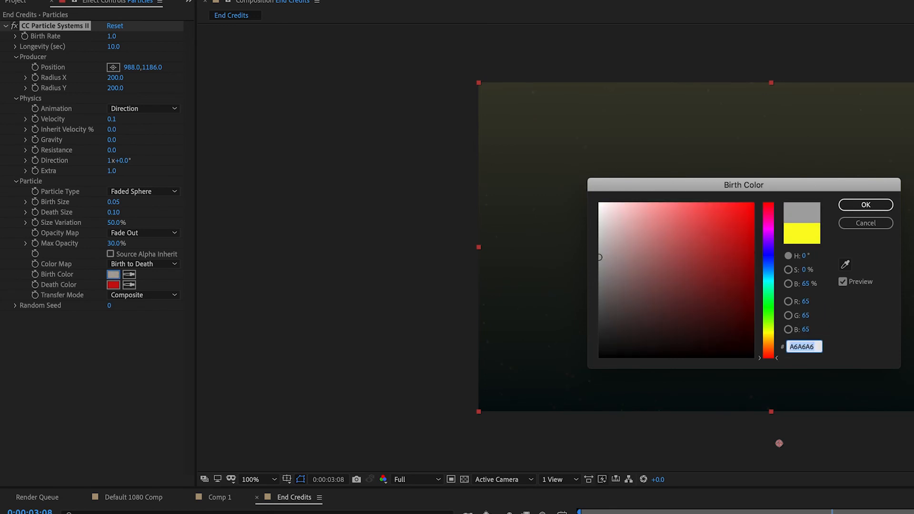
pyautogui.click(865, 205)
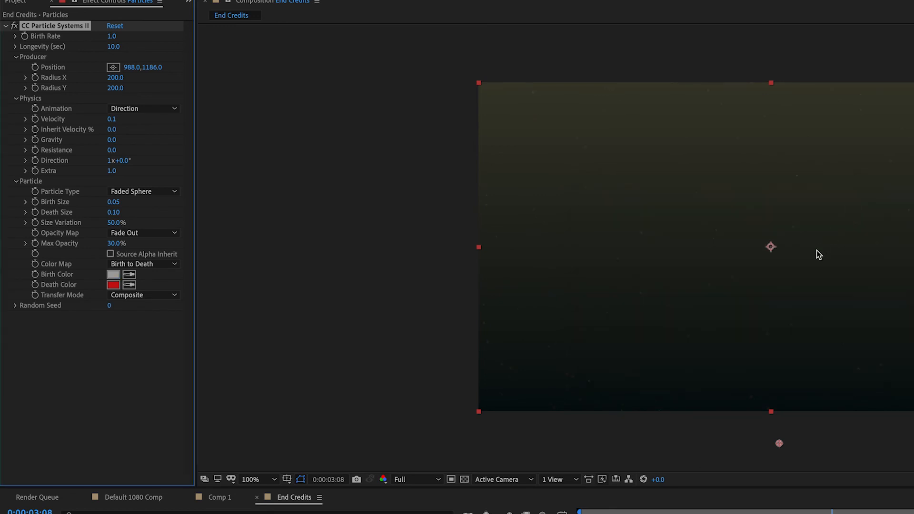
# - Set the particles' death color to a dark gray with red, green and blue all at 35
pyautogui.click(114, 285)
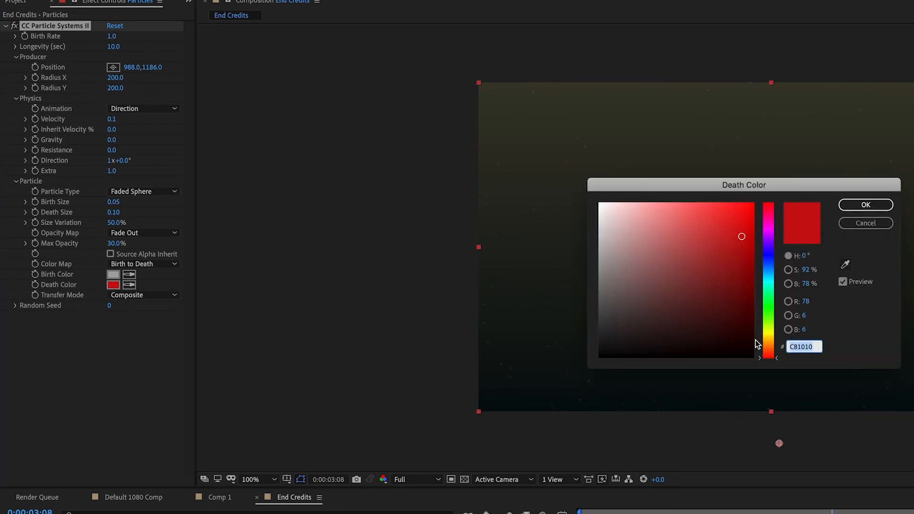
pyautogui.click(805, 302)
pyautogui.write('35')
pyautogui.press('Tab')
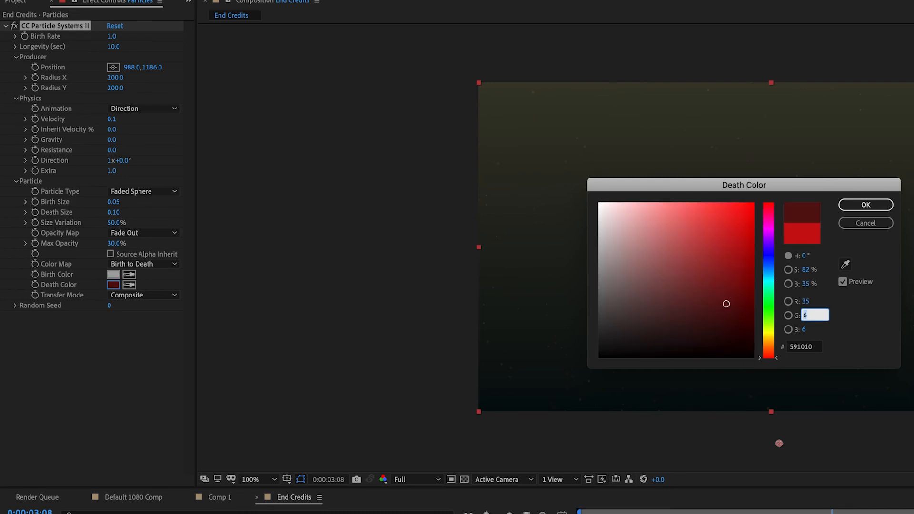
pyautogui.write('35')
pyautogui.press('Tab')
pyautogui.write('35')
pyautogui.press('Tab')
pyautogui.press('Return')
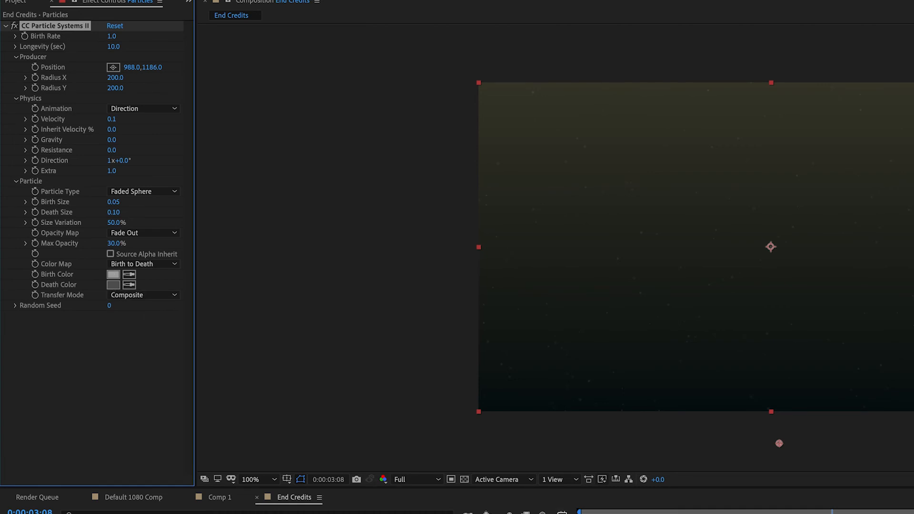
# - Try the Classic Color Burn blending mode on the Particles layer and inspect the particles up close
pyautogui.click(423, 513)
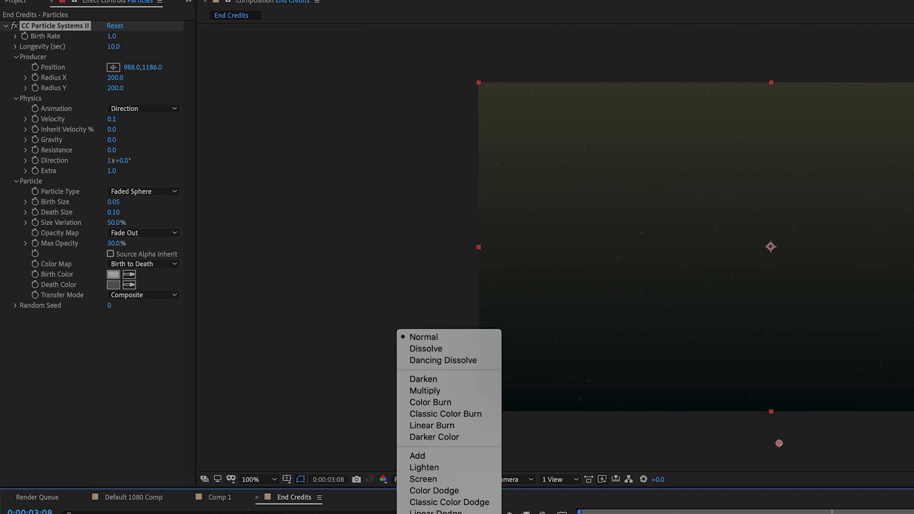
pyautogui.click(438, 414)
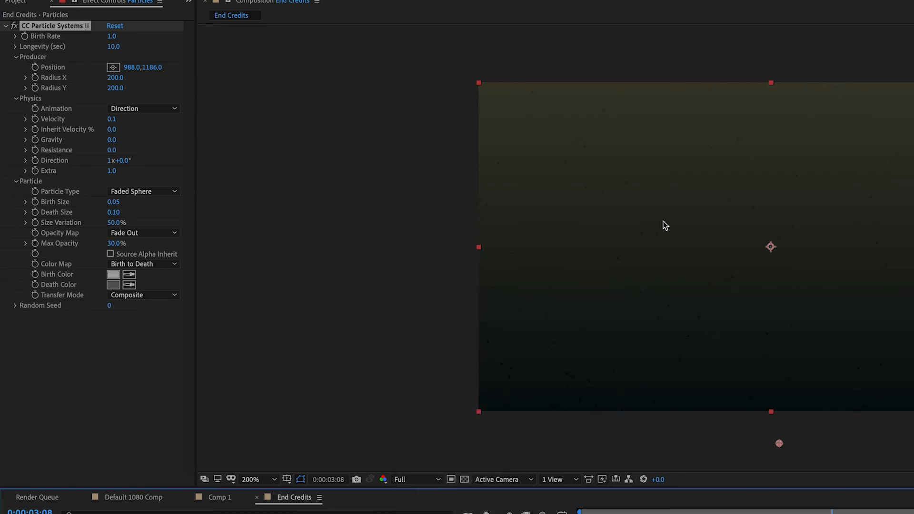
pyautogui.scroll(1, 663, 224)
# - Set the Particles layer's blending mode to Color Dodge and inspect the particles at 200% and 100%
pyautogui.click(423, 513)
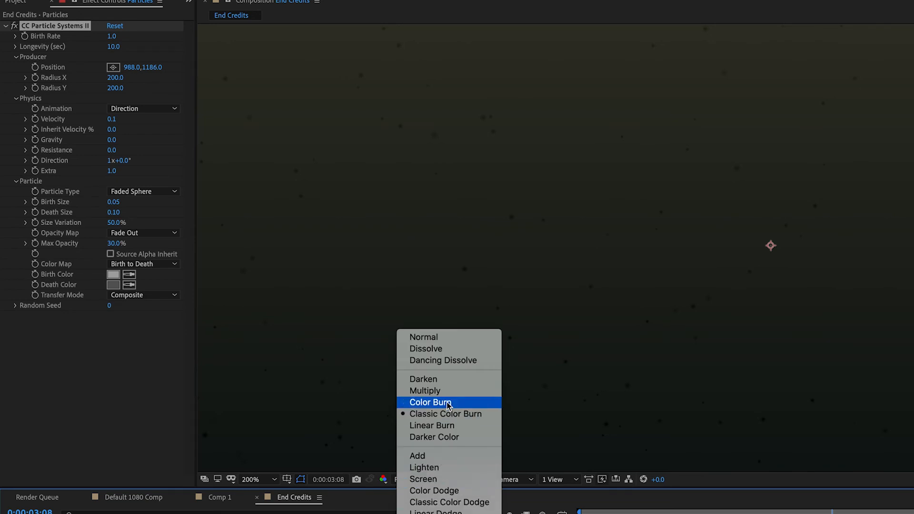
pyautogui.click(466, 493)
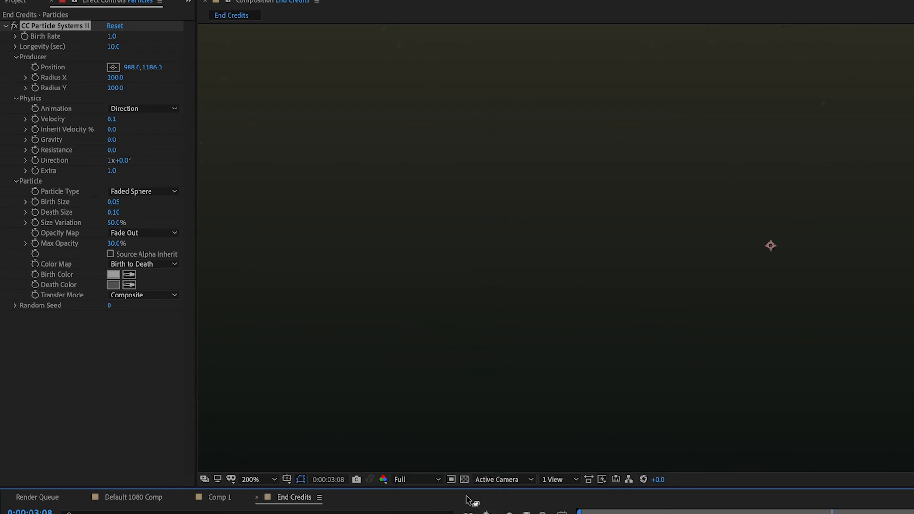
pyautogui.scroll(-1, 661, 290)
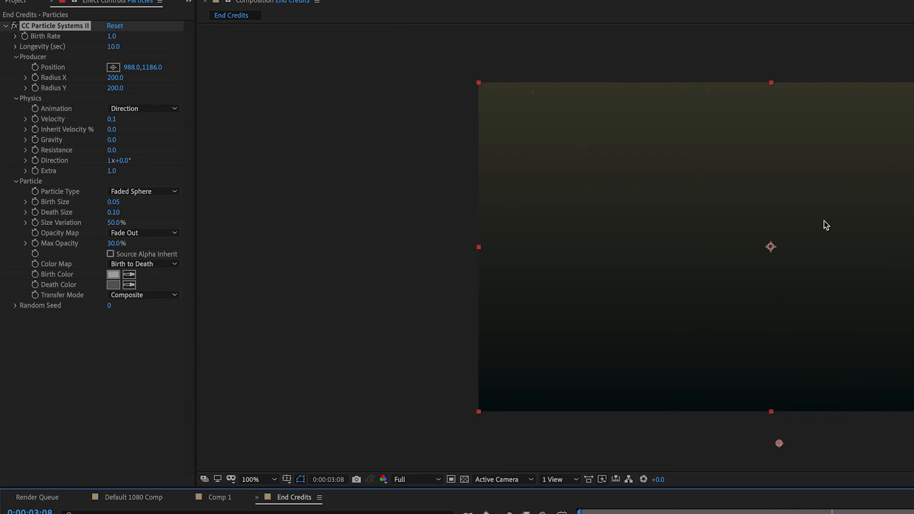
pyautogui.scroll(1, 676, 190)
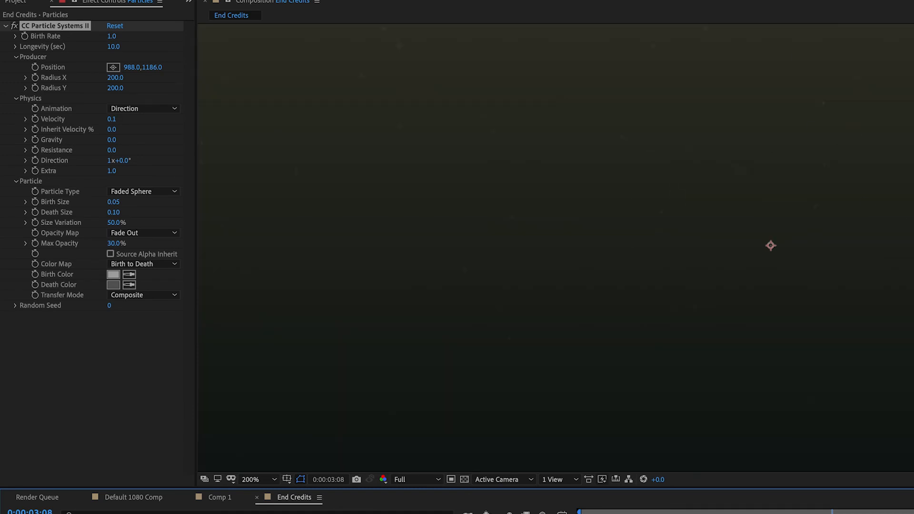
# - Move the Particles layer directly above Water color, and make Black Solid 1 and both Light Rays layers visible
pyautogui.press('t')
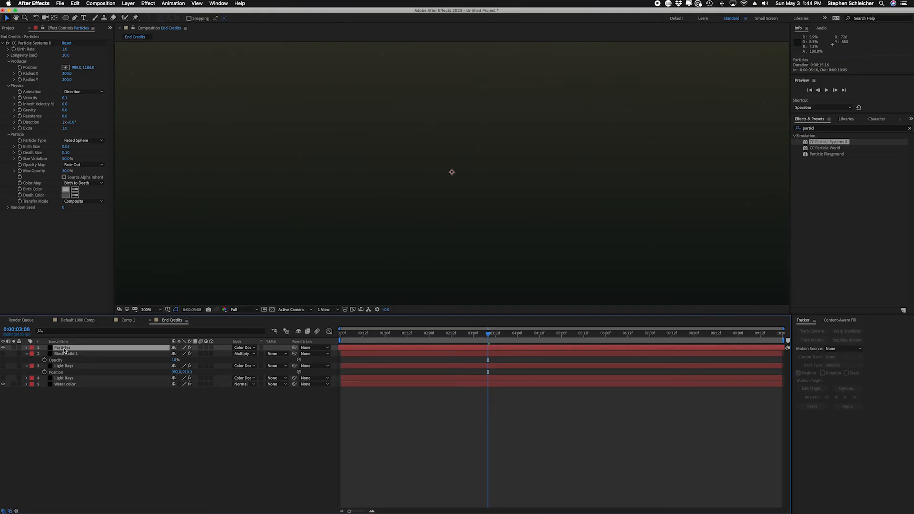
pyautogui.moveTo(61, 348); pyautogui.dragTo(67, 382)
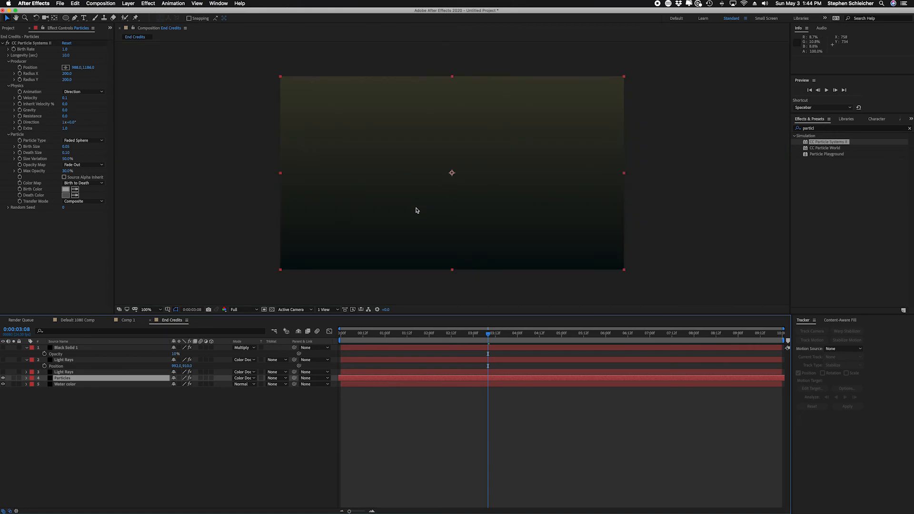
pyautogui.moveTo(3, 374); pyautogui.dragTo(3, 347)
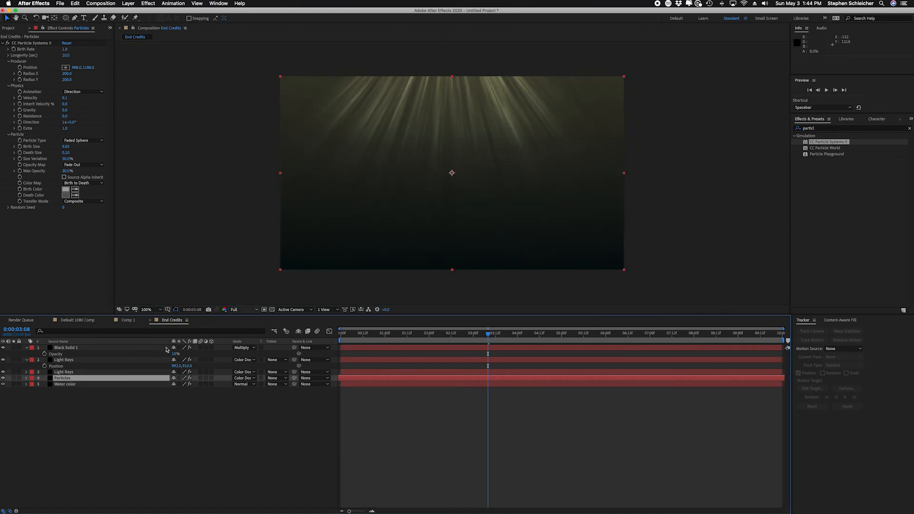
# - Play the composition from the beginning and examine the particles among the light rays at several magnifications
pyautogui.press('.')
pyautogui.moveTo(488, 333); pyautogui.dragTo(312, 336)
pyautogui.press('space')
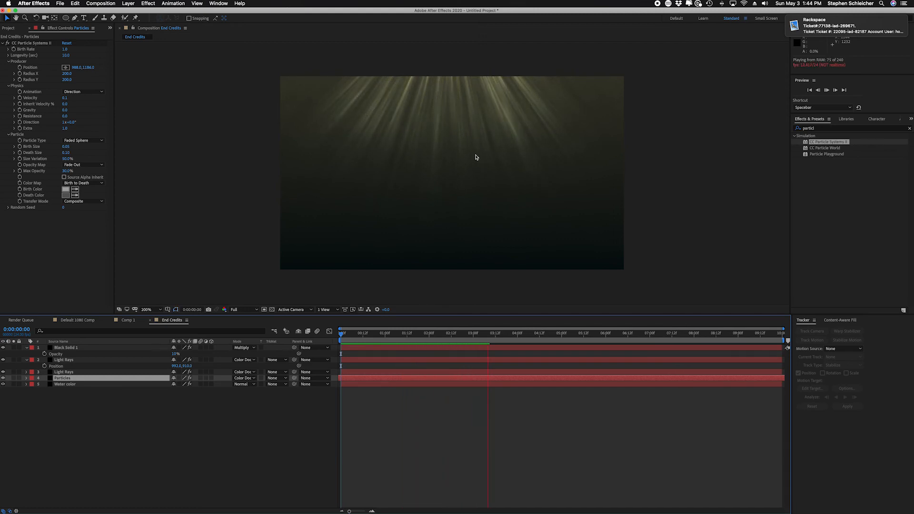
pyautogui.scroll(5, 475, 157)
pyautogui.scroll(-1, 475, 157)
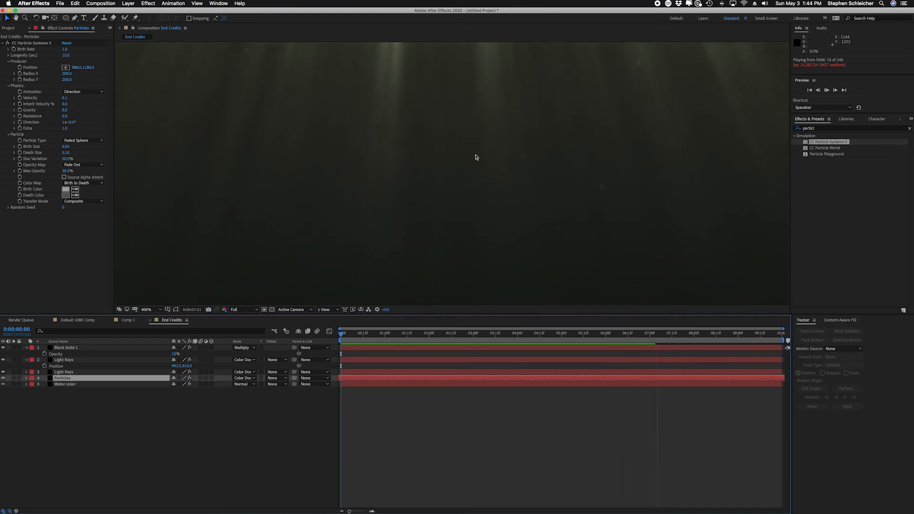
pyautogui.scroll(-4, 475, 157)
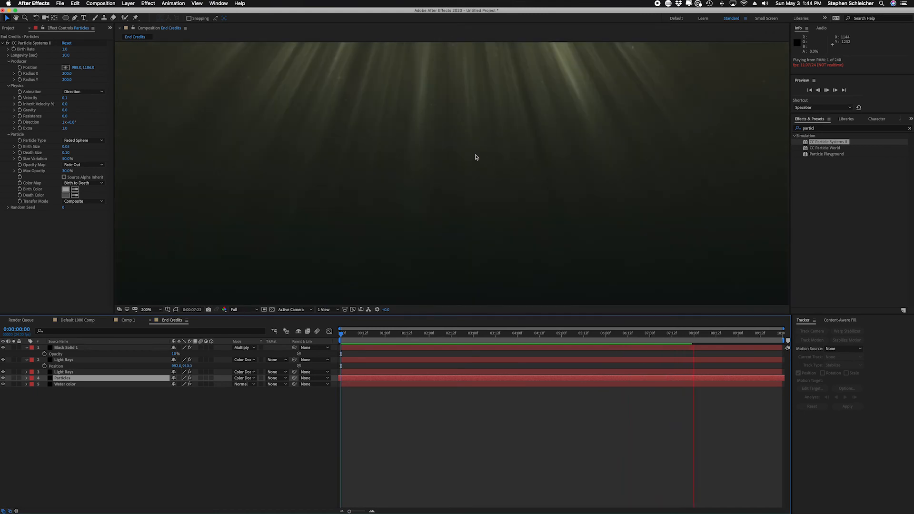
pyautogui.scroll(4, 476, 157)
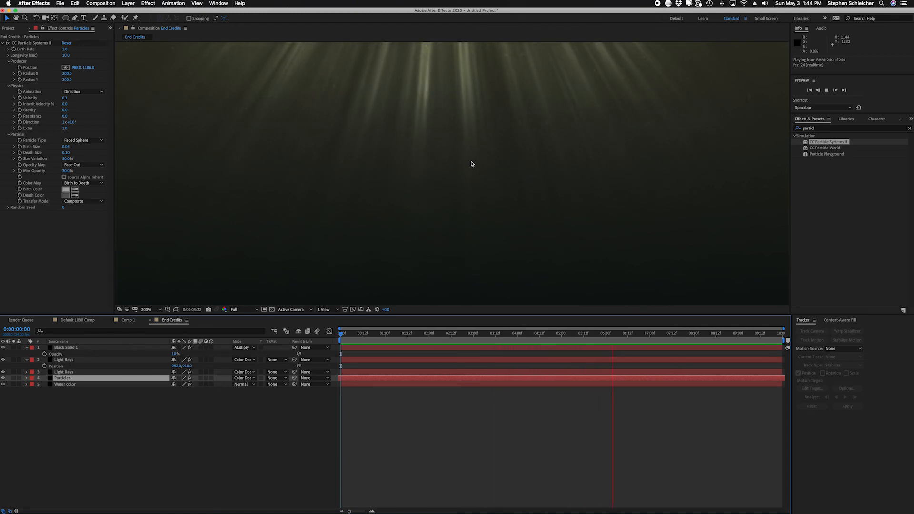
pyautogui.scroll(-2, 471, 163)
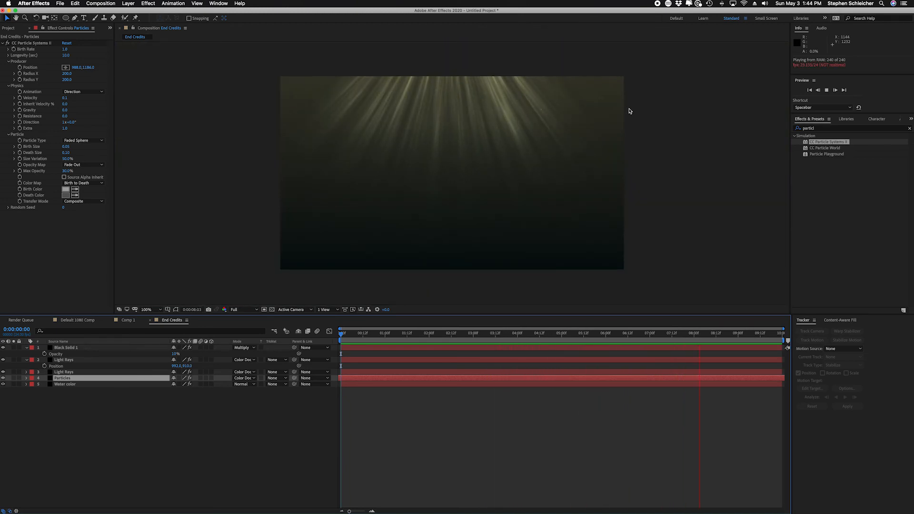
pyautogui.press('space')
pyautogui.click(515, 433)
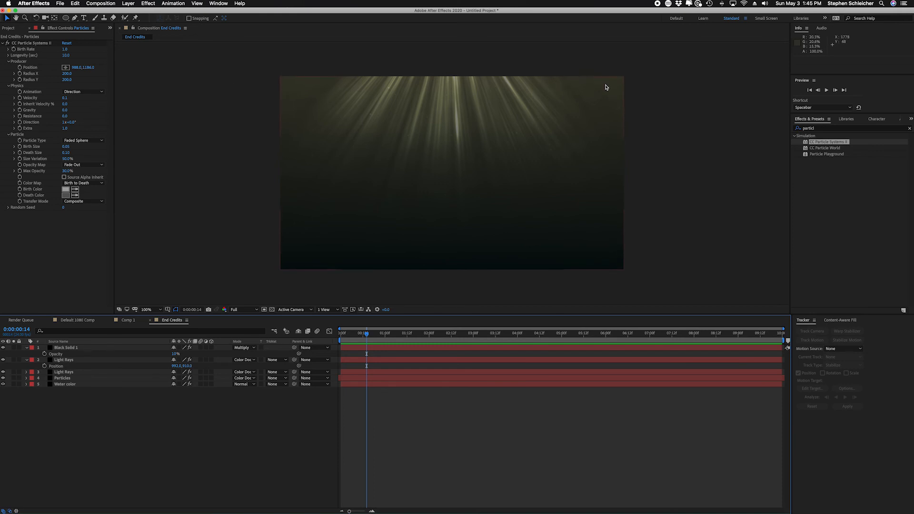
# - Create a black 1920 by 1080 px solid layer named Vignette
pyautogui.click(128, 3)
pyautogui.moveTo(156, 13)
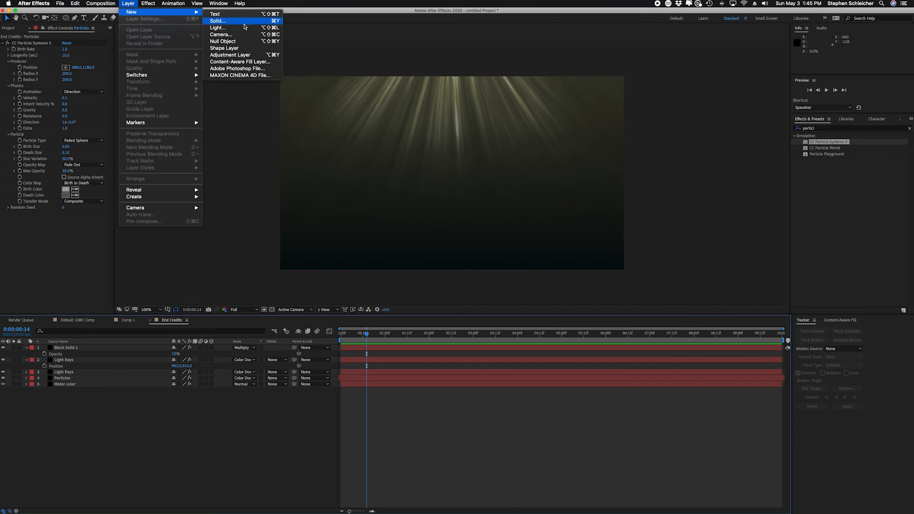
pyautogui.click(243, 22)
pyautogui.write('Vignette')
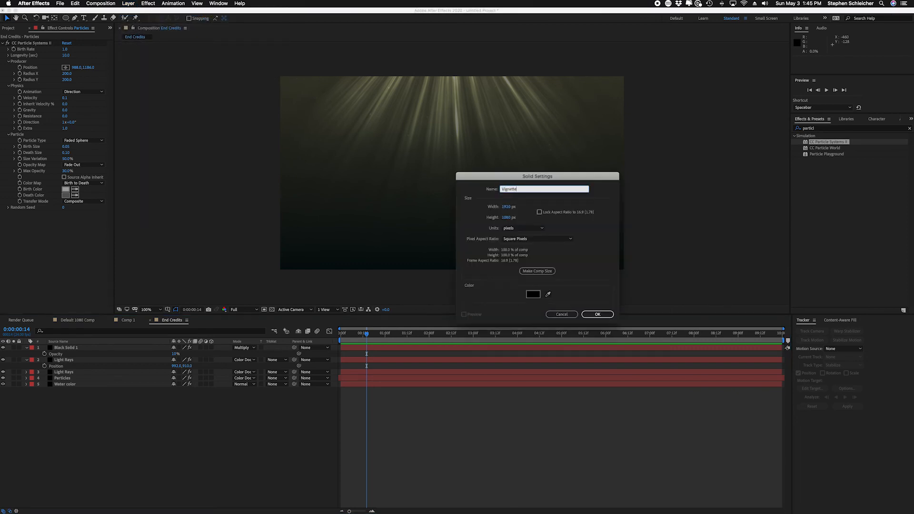
pyautogui.press('Return')
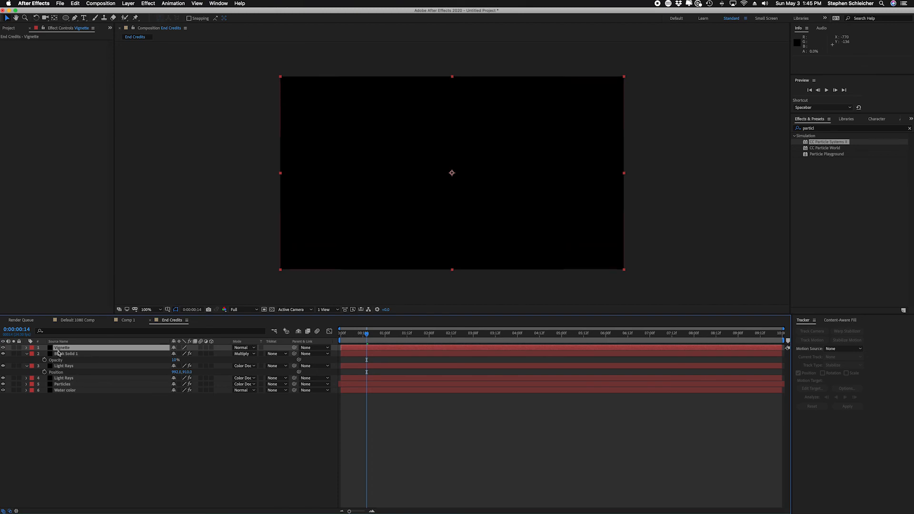
# - Add an elliptical mask that fills the Vignette layer's full frame, and invert the mask
pyautogui.click(65, 19)
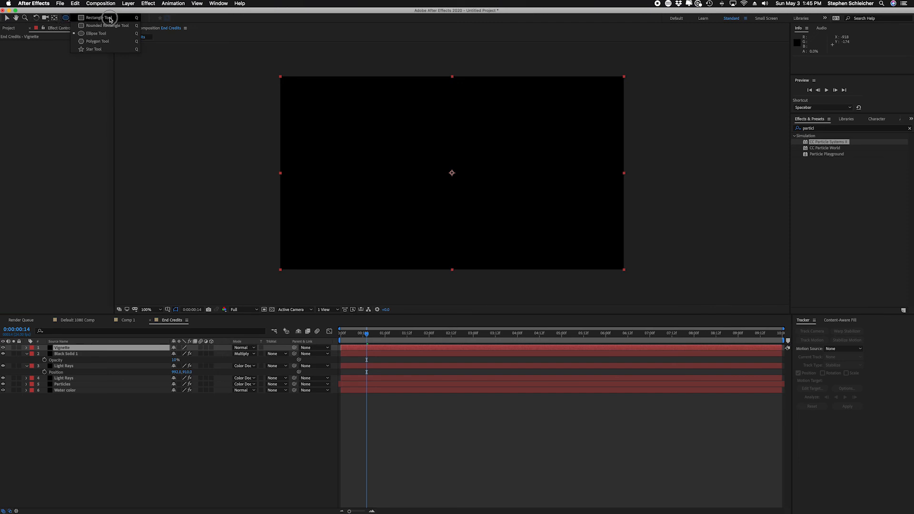
pyautogui.click(110, 34)
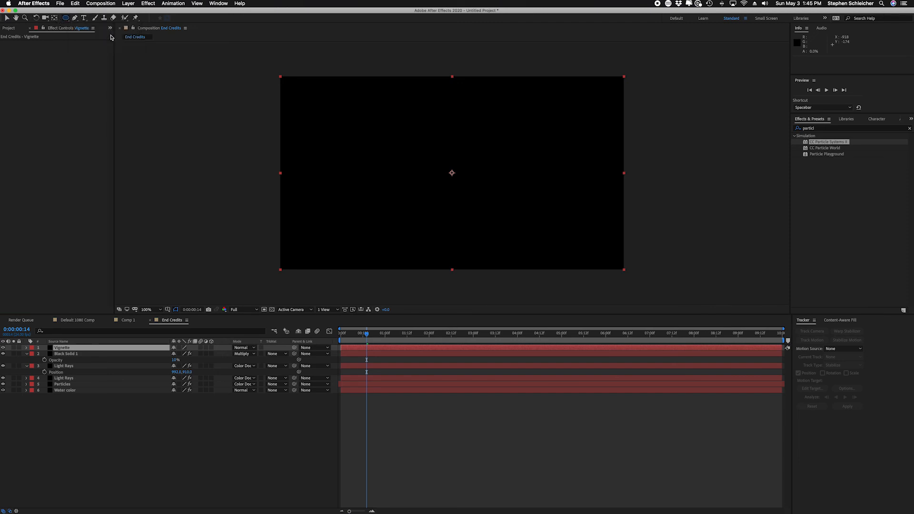
pyautogui.doubleClick(66, 19)
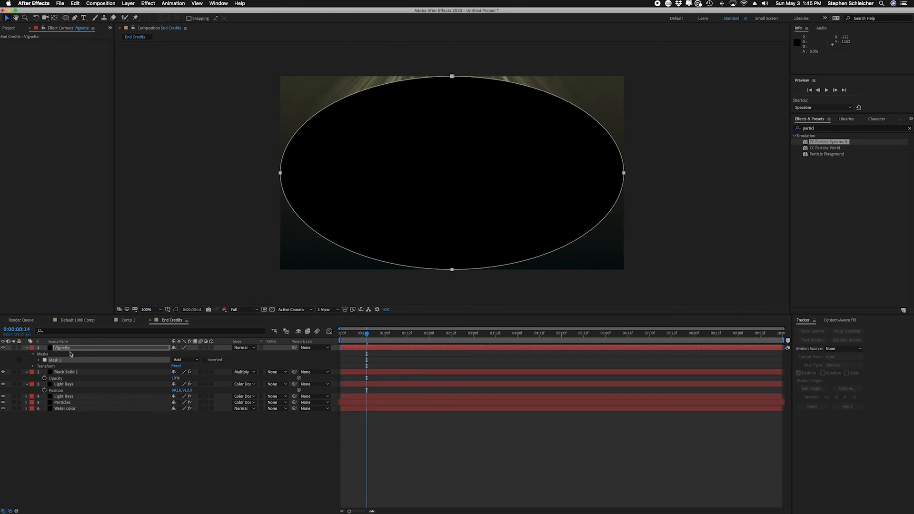
pyautogui.click(205, 360)
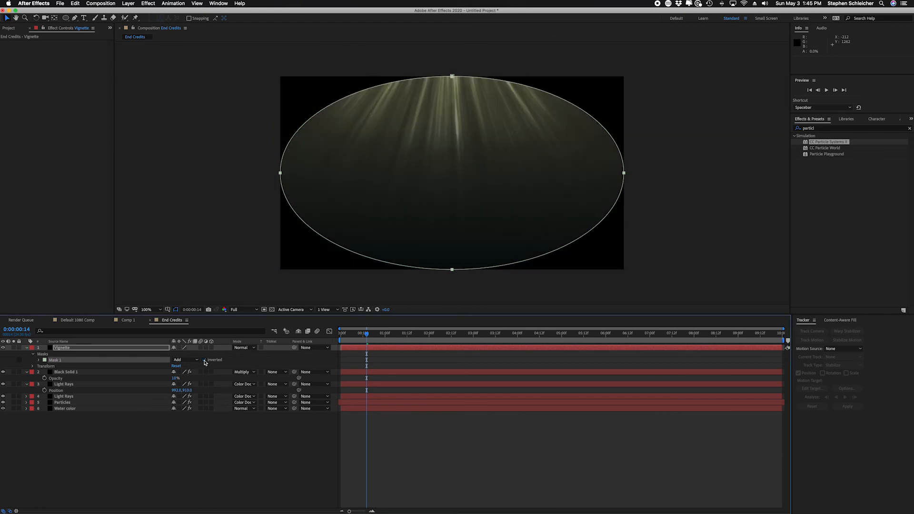
# - Set the Vignette layer's mask feather to 700 pixels
pyautogui.press('f')
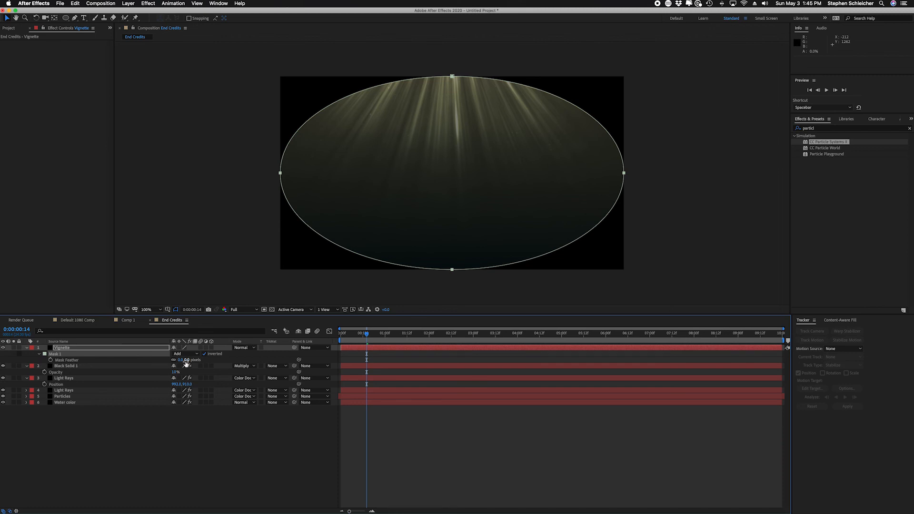
pyautogui.moveTo(181, 360); pyautogui.dragTo(436, 356)
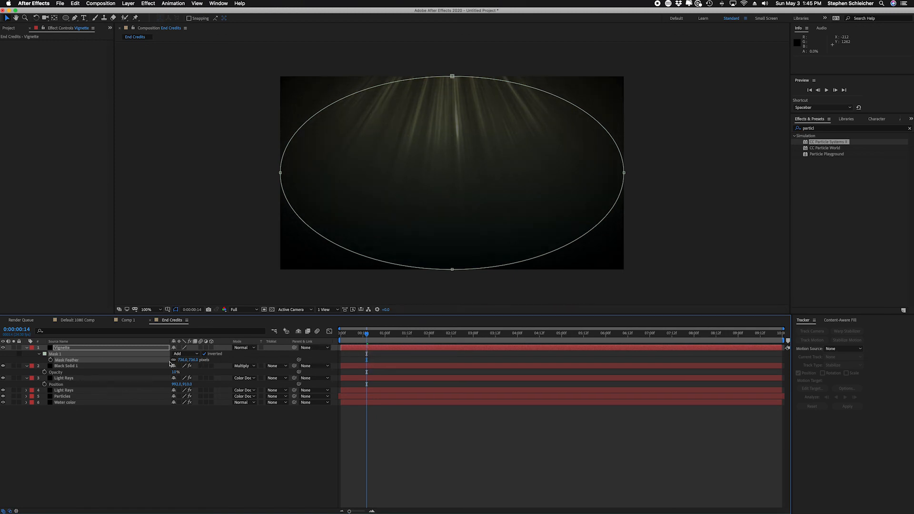
pyautogui.click(183, 360)
pyautogui.write('700')
pyautogui.press('Return')
pyautogui.press('f')
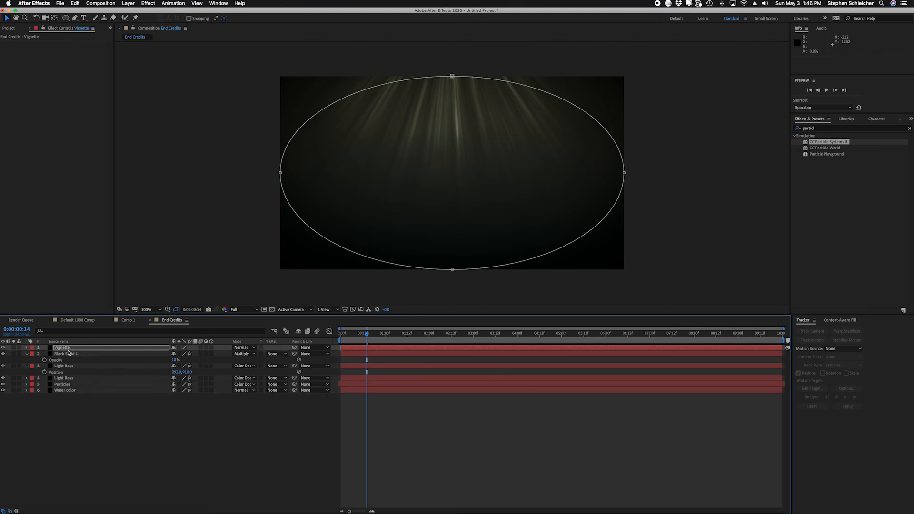
# - Reveal all mask properties of the Vignette layer and raise the mask expansion to about 175 pixels
pyautogui.press('m')
pyautogui.press('m')
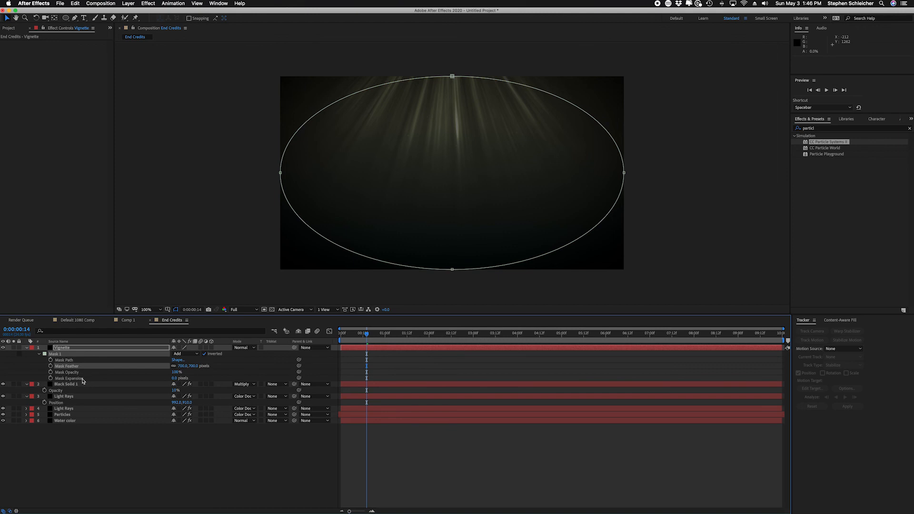
pyautogui.moveTo(174, 377); pyautogui.dragTo(236, 378)
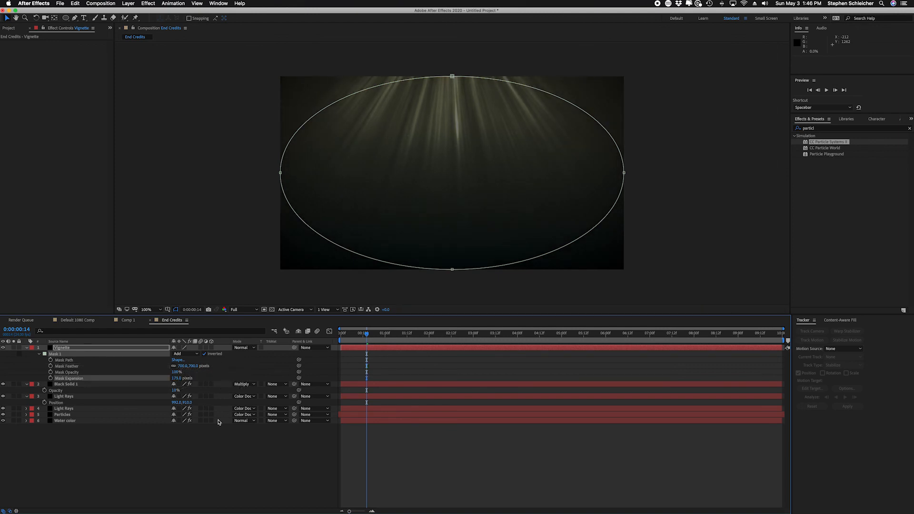
pyautogui.click(213, 482)
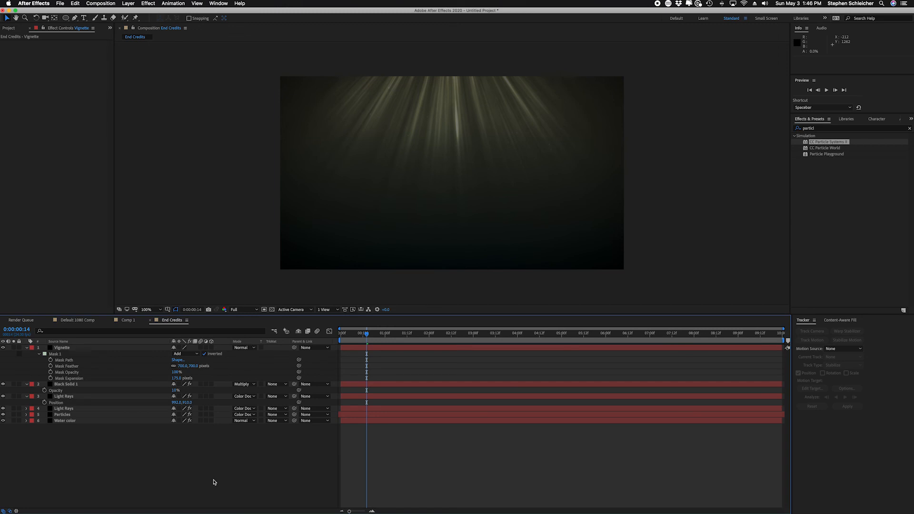
# - Move the Vignette layer's elliptical mask slightly upward so it extends past the frame's upper edge
pyautogui.click(65, 352)
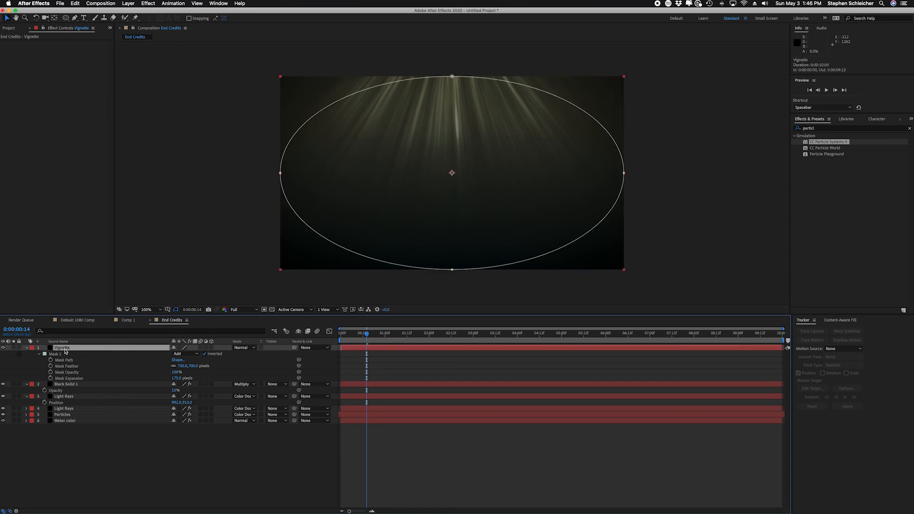
pyautogui.doubleClick(62, 356)
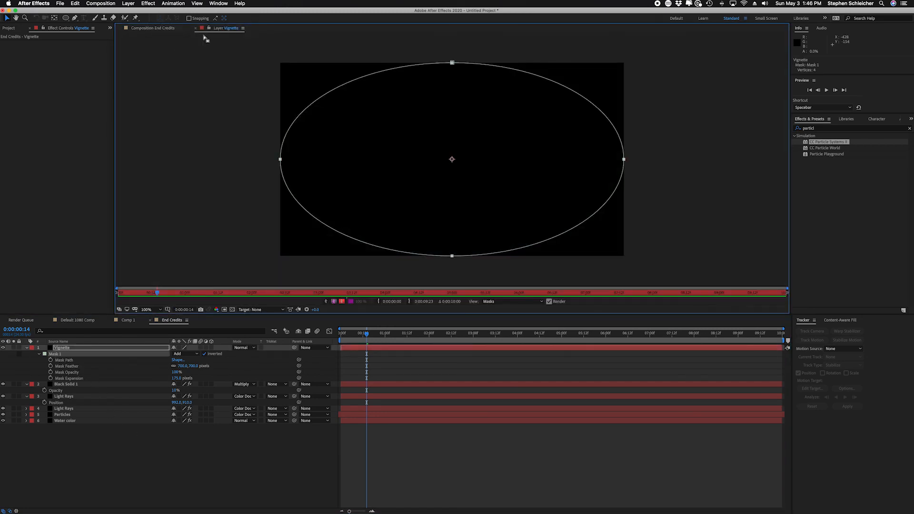
pyautogui.click(195, 28)
pyautogui.click(55, 355)
pyautogui.moveTo(429, 79)
pyautogui.mouseDown()
pyautogui.moveTo(429, 60)
pyautogui.moveTo(430, 70)
pyautogui.mouseUp()
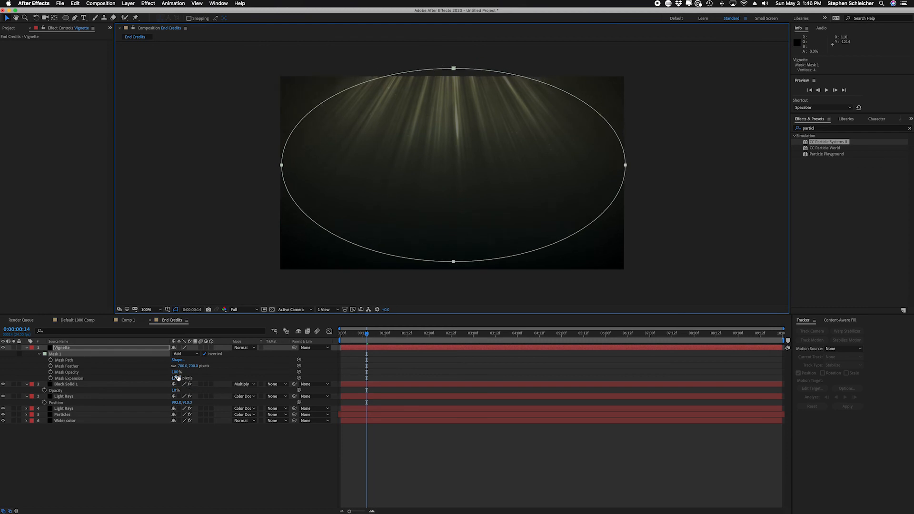
# - Set the Vignette layer's mask expansion to 100 pixels and deselect the layer to check the look
pyautogui.click(176, 378)
pyautogui.write('100')
pyautogui.press('Return')
pyautogui.click(232, 474)
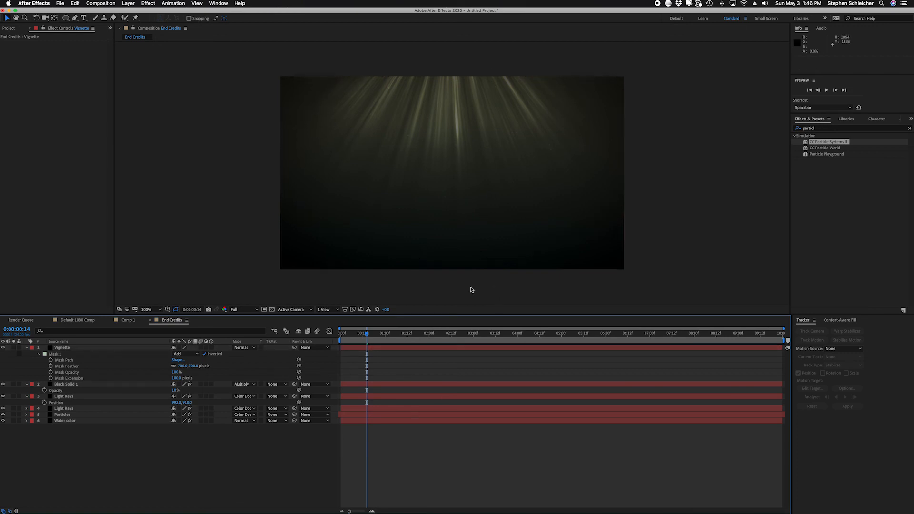
# - Play back the composition from its first frame to review the vignette and light rays
pyautogui.press('Home')
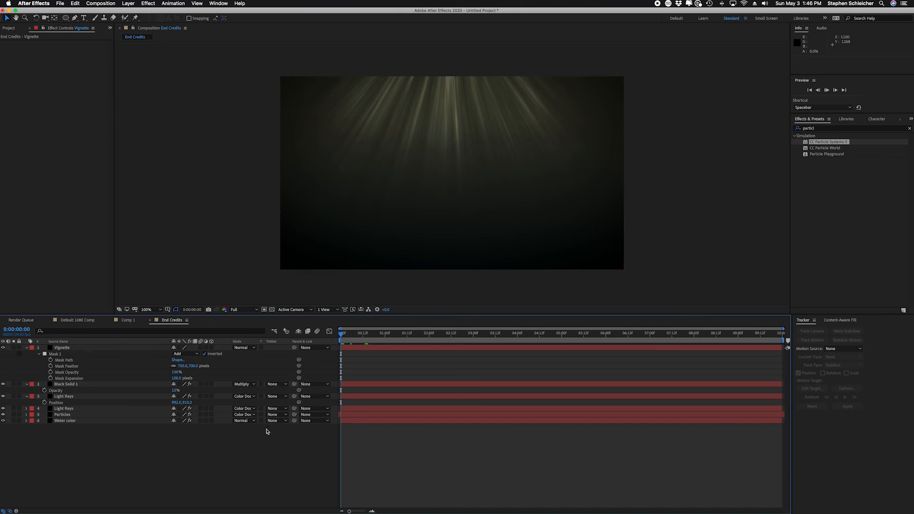
pyautogui.press('space')
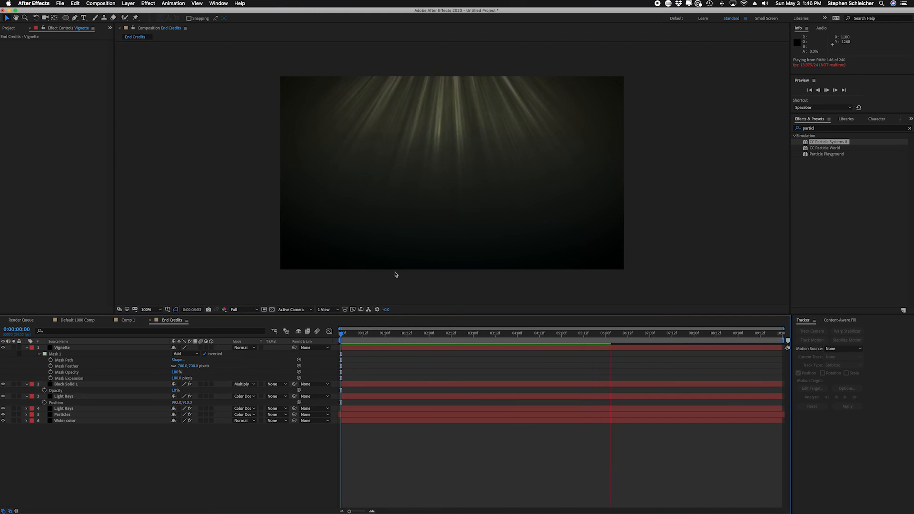
pyautogui.press('space')
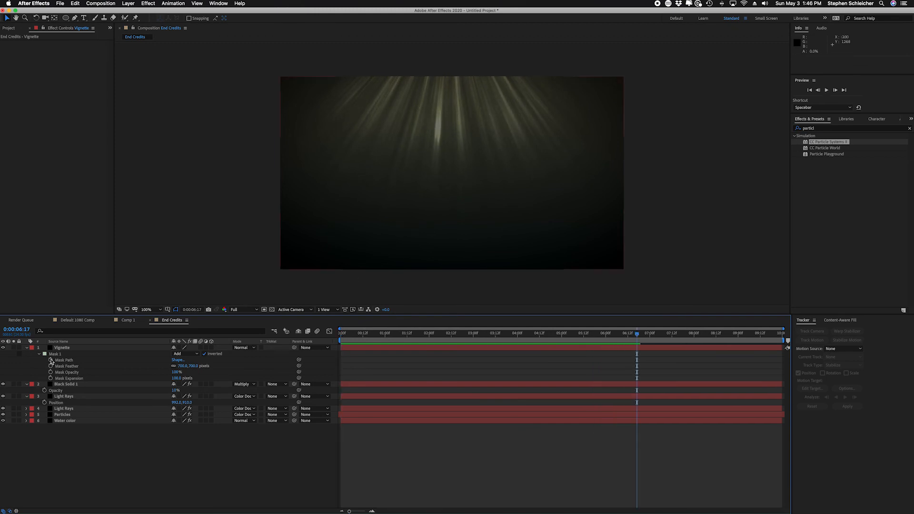
# - Try to move the Vignette layer's mask farther up past the frame, and undo the move
pyautogui.click(59, 356)
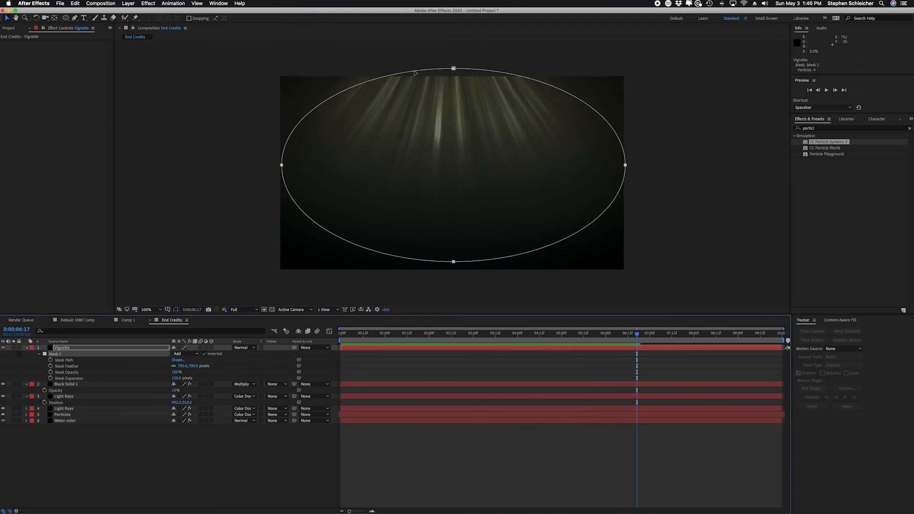
pyautogui.moveTo(414, 63); pyautogui.dragTo(412, 24)
pyautogui.click(449, 363)
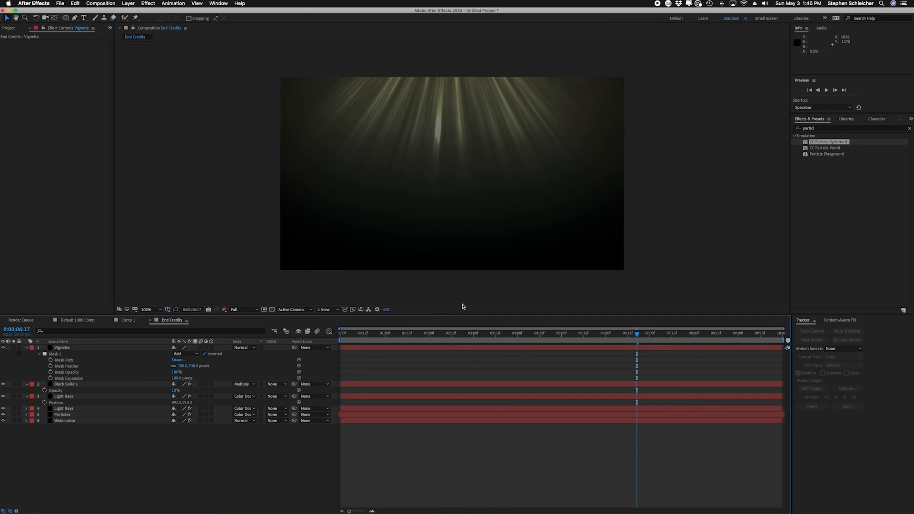
pyautogui.press('super+z')
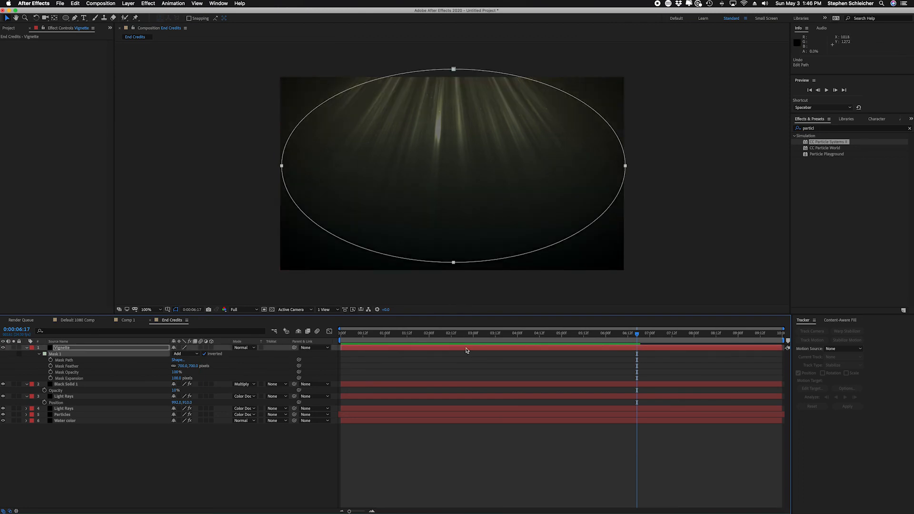
pyautogui.click(420, 478)
# - Move the end point of the Water color layer's Gradient Ramp up to about 958, 906
pyautogui.click(62, 421)
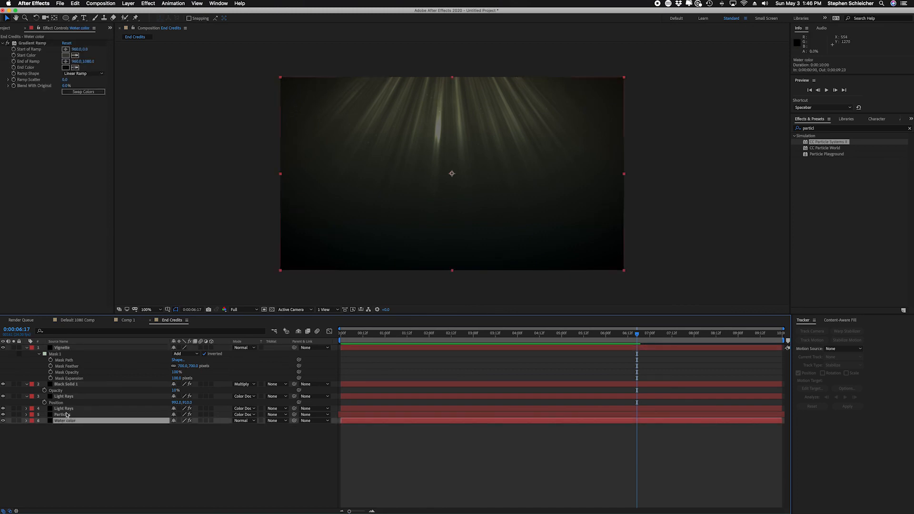
pyautogui.click(66, 63)
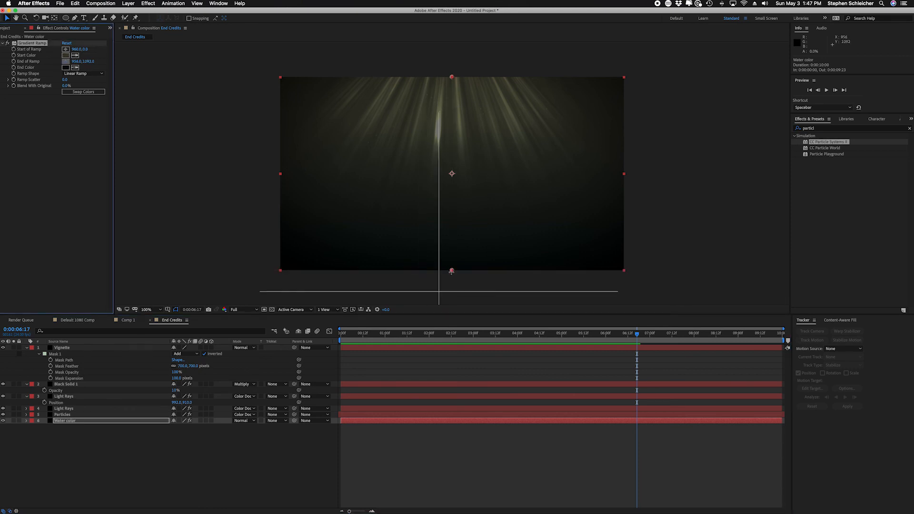
pyautogui.click(452, 226)
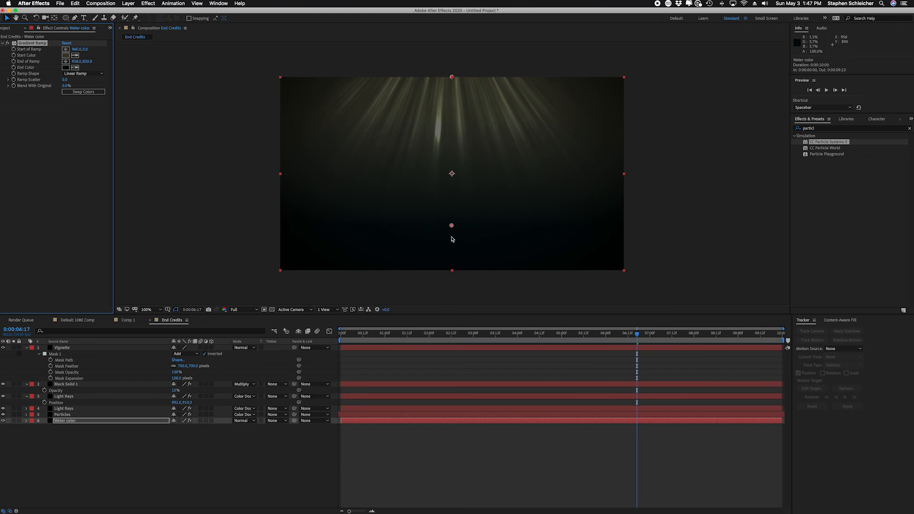
pyautogui.moveTo(451, 227); pyautogui.dragTo(452, 239)
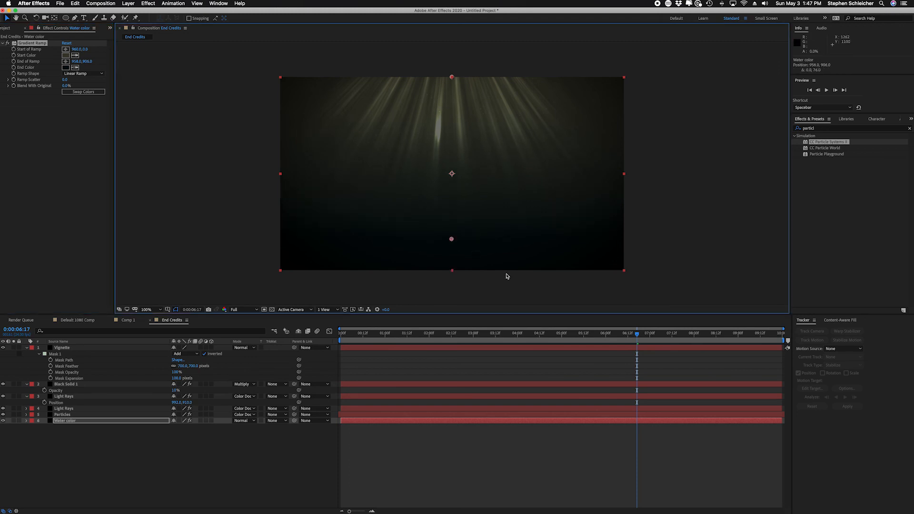
# - Move the upper Light Rays layer's whole mask straight up so its lower edge sits just below the frame
pyautogui.click(70, 397)
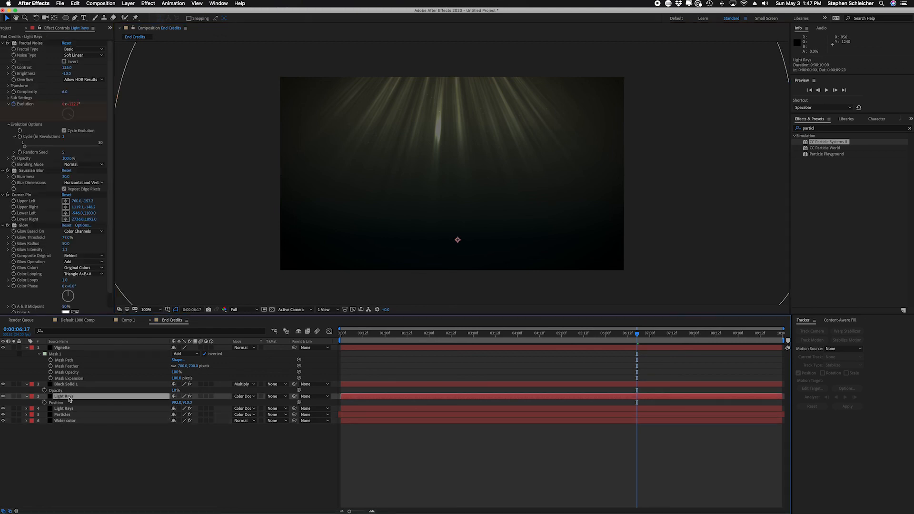
pyautogui.press(',')
pyautogui.press(',')
pyautogui.press(',')
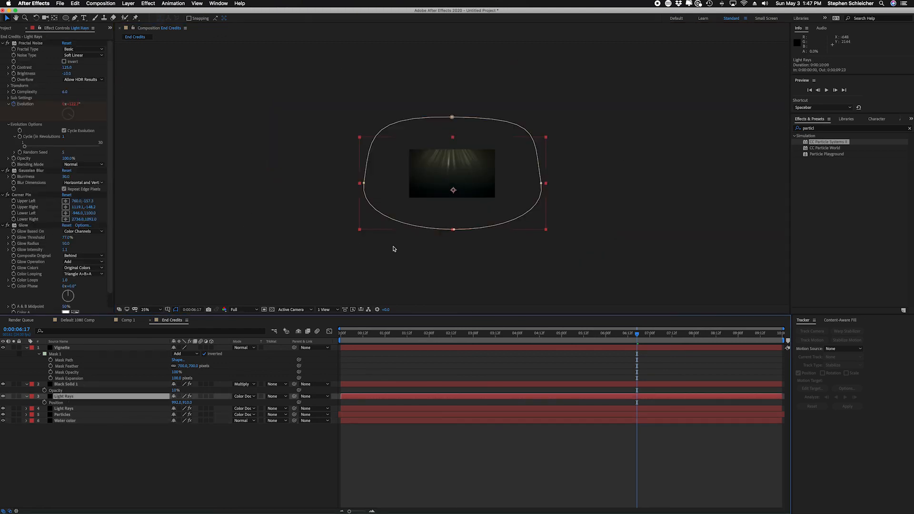
pyautogui.moveTo(415, 121)
pyautogui.mouseDown()
pyautogui.moveTo(419, 107)
pyautogui.moveTo(420, 122)
pyautogui.mouseUp()
pyautogui.press('super+z')
pyautogui.click(417, 126)
pyautogui.click(69, 385)
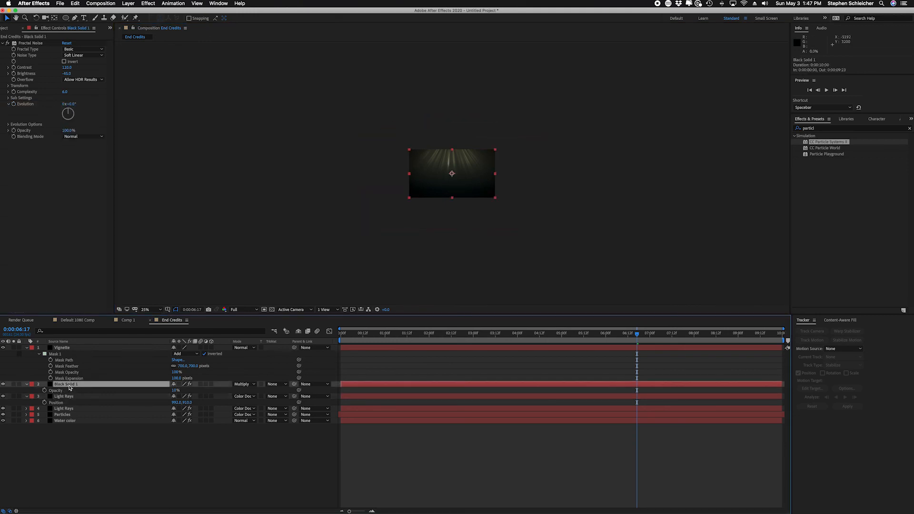
pyautogui.click(71, 396)
pyautogui.moveTo(426, 118)
pyautogui.mouseDown()
pyautogui.moveTo(425, 104)
pyautogui.moveTo(425, 115)
pyautogui.mouseUp()
pyautogui.press('super+z')
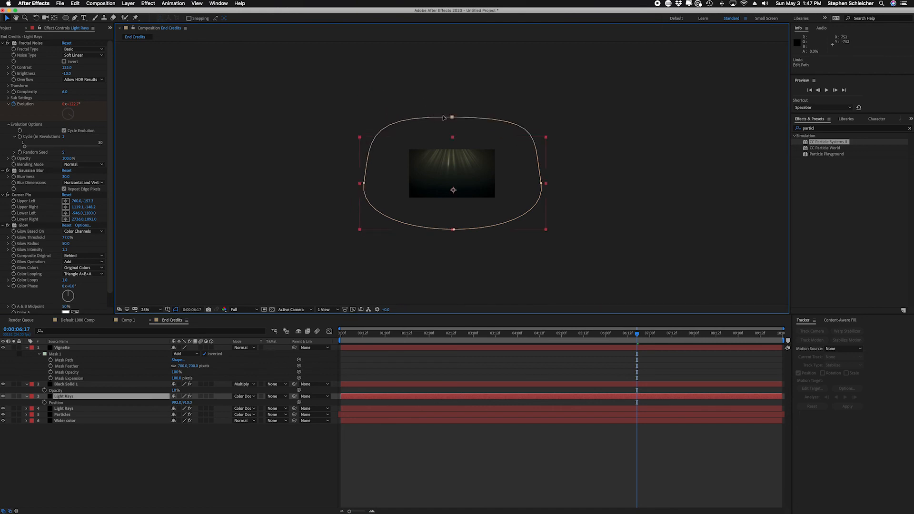
pyautogui.doubleClick(441, 119)
pyautogui.moveTo(441, 120); pyautogui.dragTo(441, 93)
pyautogui.press('.')
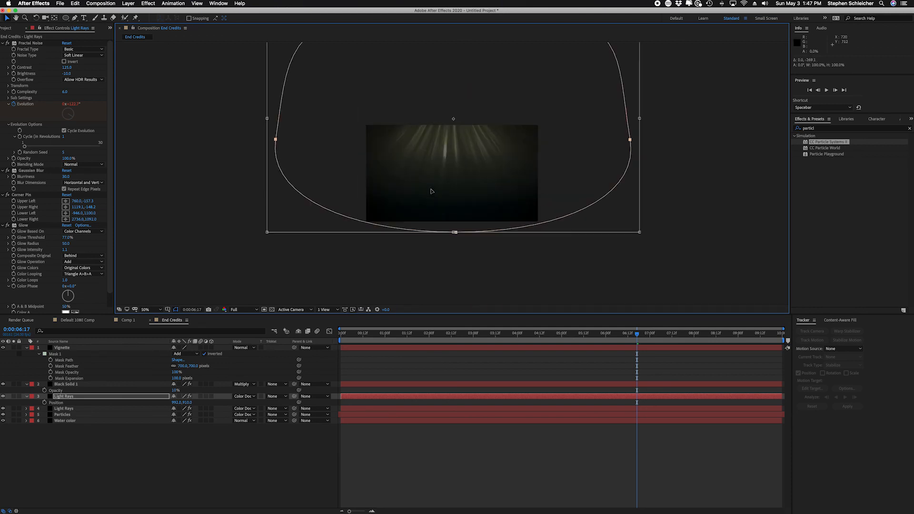
pyautogui.press('.')
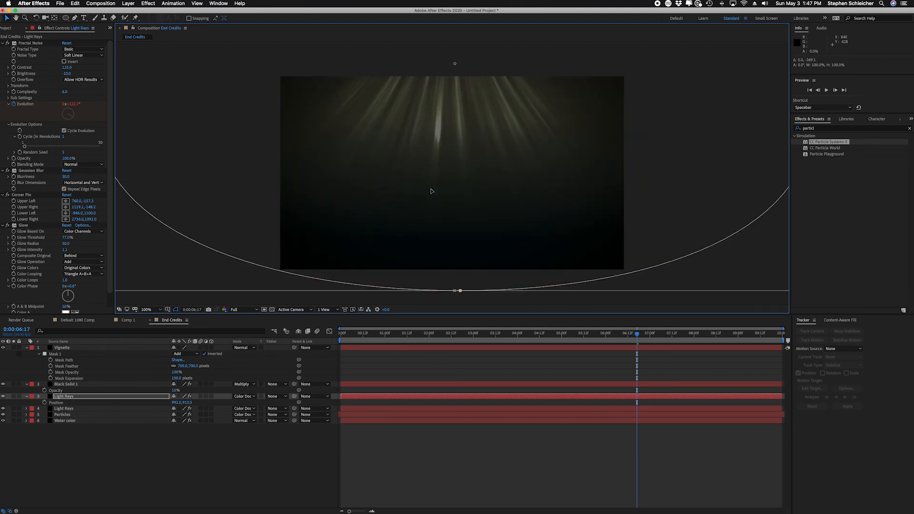
# - Reposition the lower Light Rays layer's mask, deselect the layer and return to the composition's first frame
pyautogui.click(70, 408)
pyautogui.doubleClick(358, 48)
pyautogui.moveTo(345, 50)
pyautogui.mouseDown()
pyautogui.moveTo(347, 30)
pyautogui.moveTo(347, 49)
pyautogui.mouseUp()
pyautogui.click(284, 467)
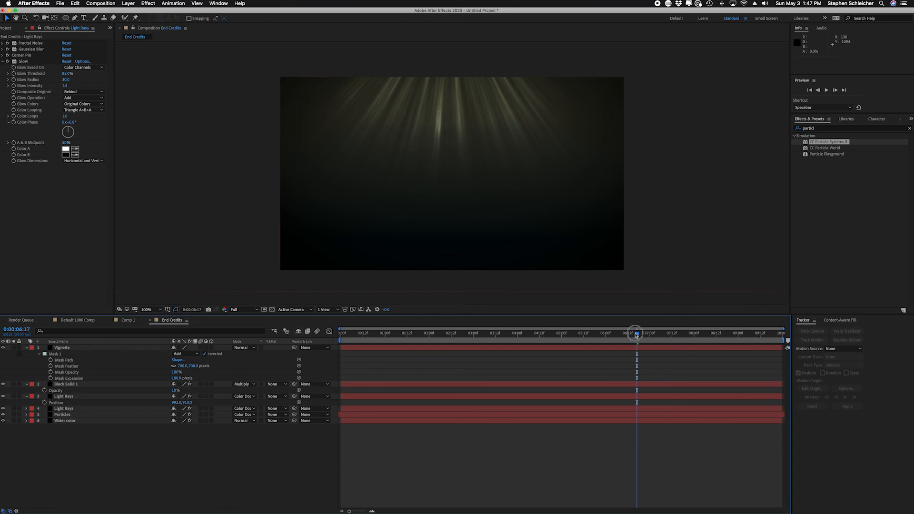
pyautogui.press('space')
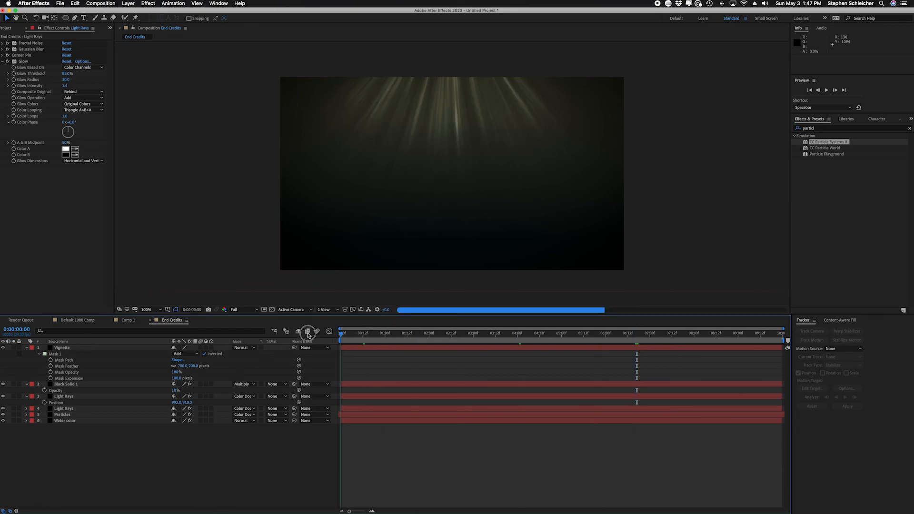
pyautogui.click(308, 332)
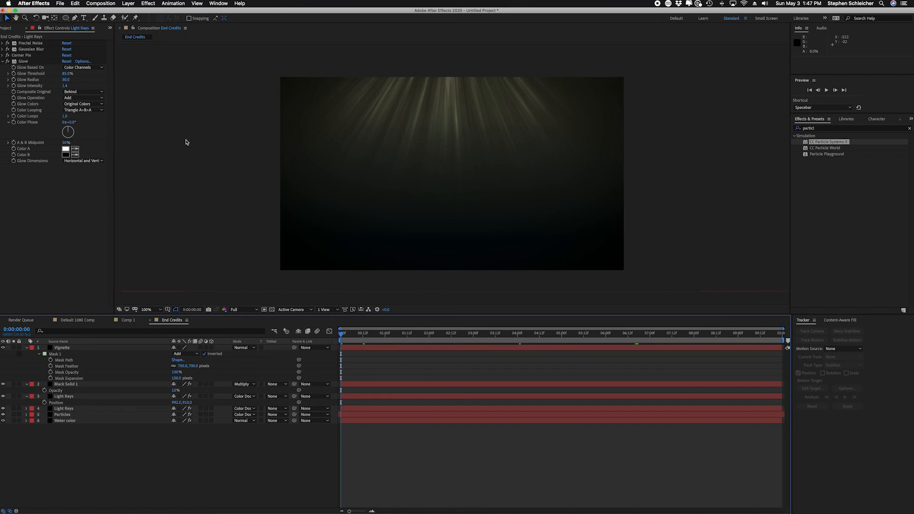
# - Add a text layer with the credited actor's full name and place it near the middle of the frame
pyautogui.click(84, 17)
pyautogui.click(381, 169)
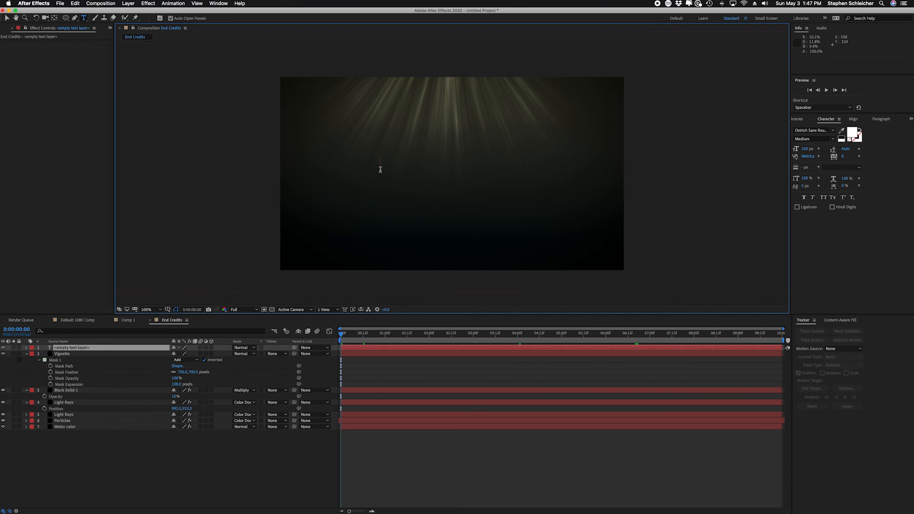
pyautogui.write('Hunky Mc Hu')
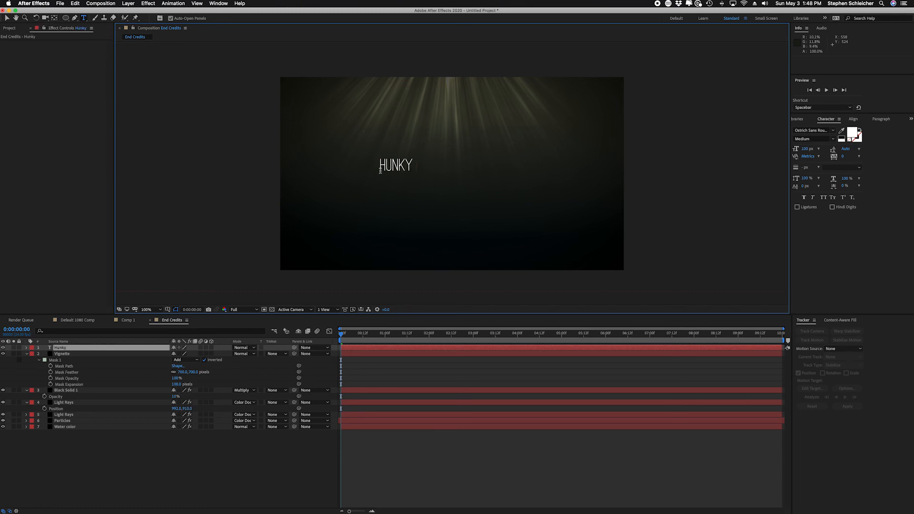
pyautogui.press('BackSpace')
pyautogui.press('BackSpace')
pyautogui.press('BackSpace')
pyautogui.press('BackSpace')
pyautogui.write('cHu')
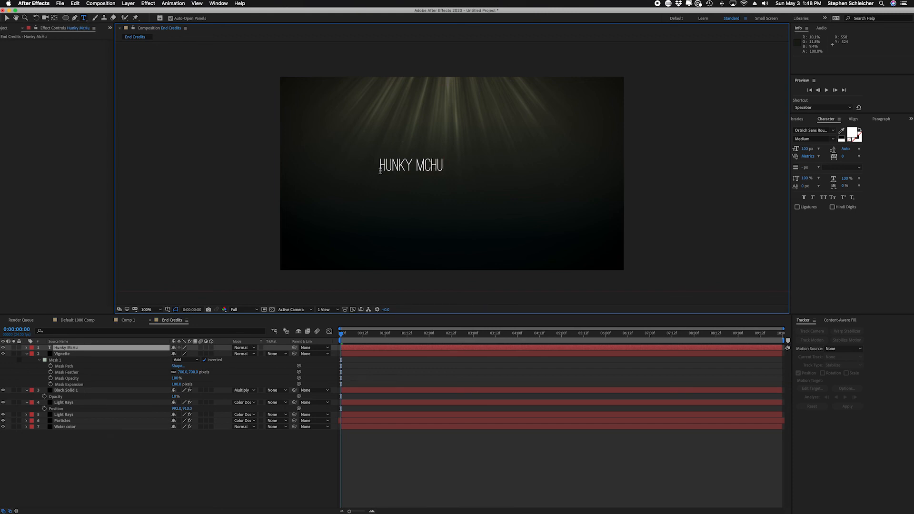
pyautogui.write('nckBoat')
pyautogui.click(7, 18)
pyautogui.moveTo(445, 170); pyautogui.dragTo(460, 172)
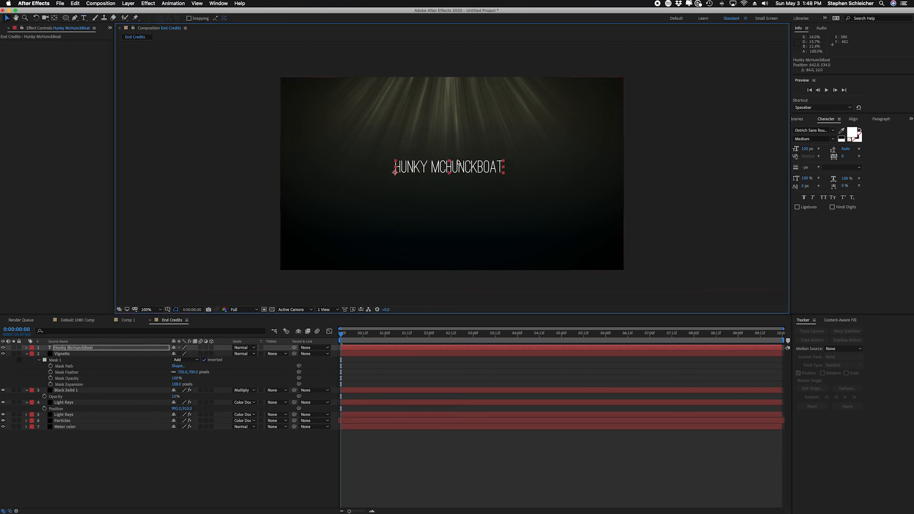
# - Select the name text and look through the font list, keeping Ostrich Sans Rounded
pyautogui.doubleClick(449, 167)
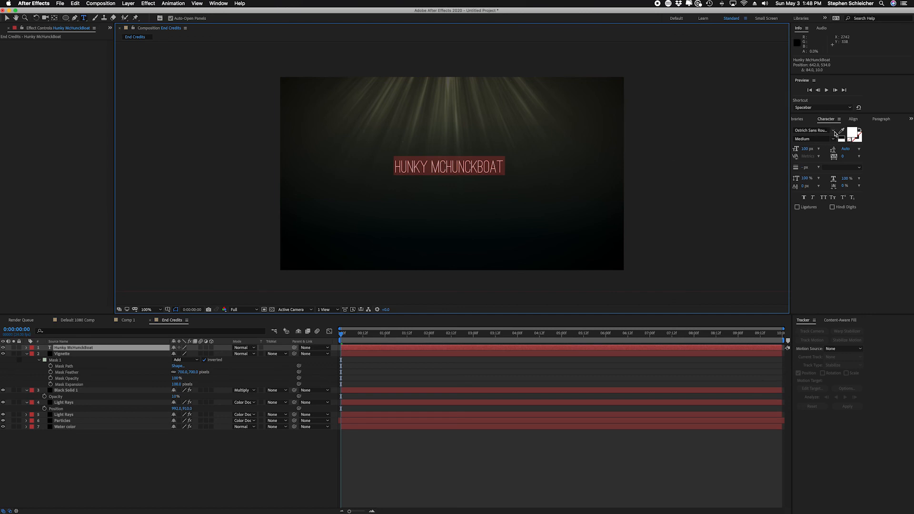
pyautogui.click(834, 131)
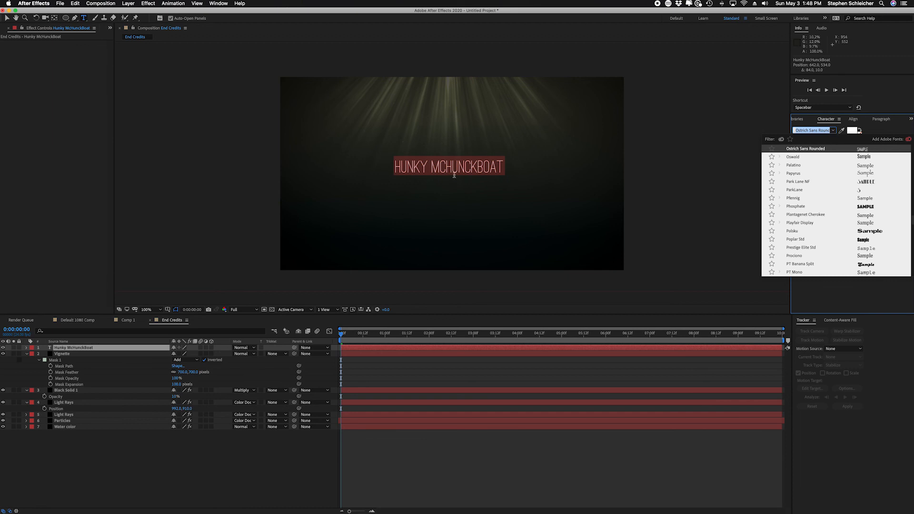
pyautogui.click(866, 150)
# - Shrink only the "c" of the "Mc" in the name text, trying 60 px and settling on 75 px
pyautogui.click(446, 167)
pyautogui.moveTo(447, 167); pyautogui.dragTo(437, 178)
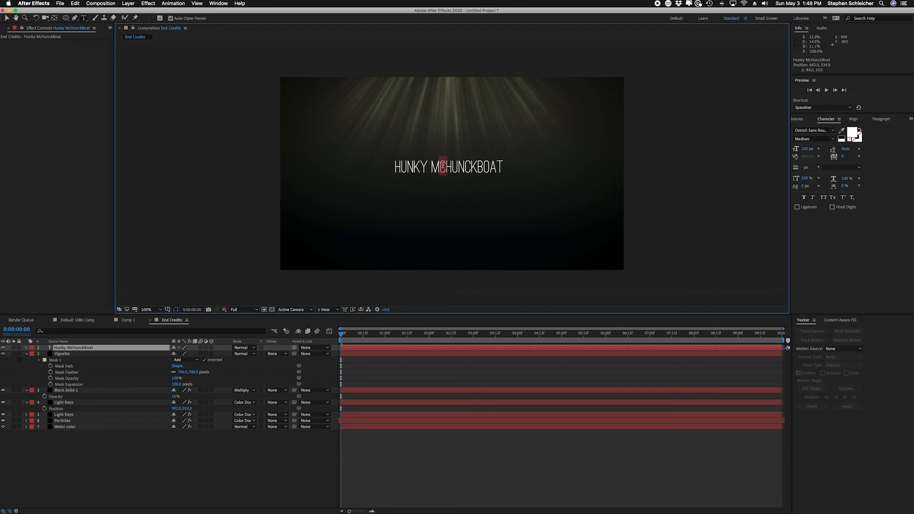
pyautogui.moveTo(800, 149); pyautogui.dragTo(801, 151)
pyautogui.click(803, 150)
pyautogui.write('60')
pyautogui.press('Return')
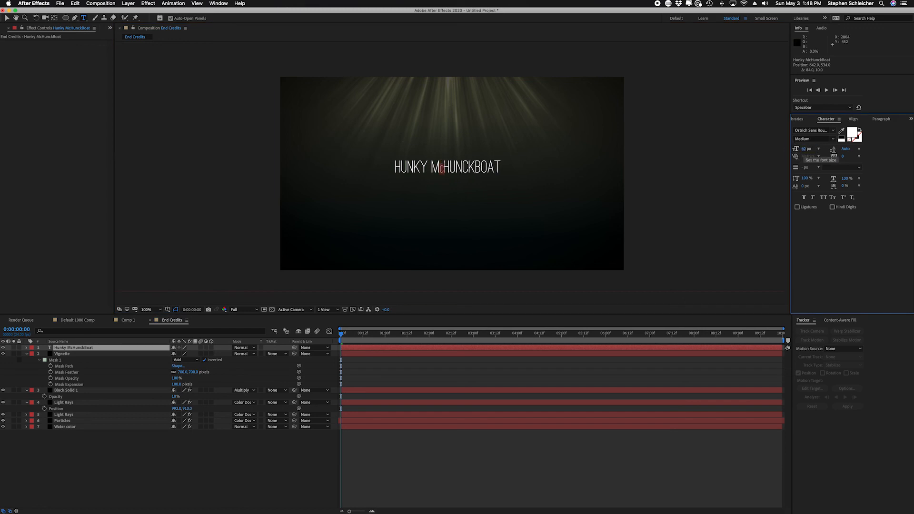
pyautogui.click(804, 150)
pyautogui.write('75')
pyautogui.press('Return')
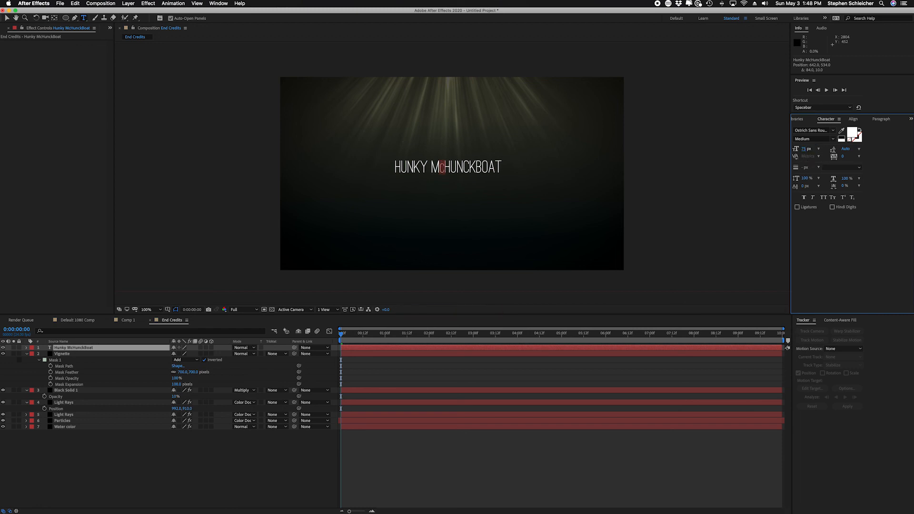
pyautogui.click(319, 452)
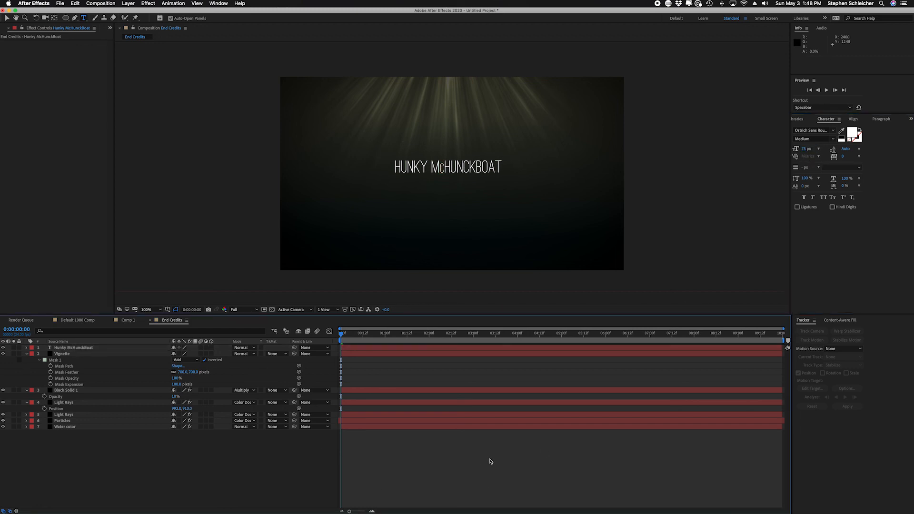
# - Enlarge the name text to about 165% width and 290% height, and center it in the frame
pyautogui.doubleClick(71, 347)
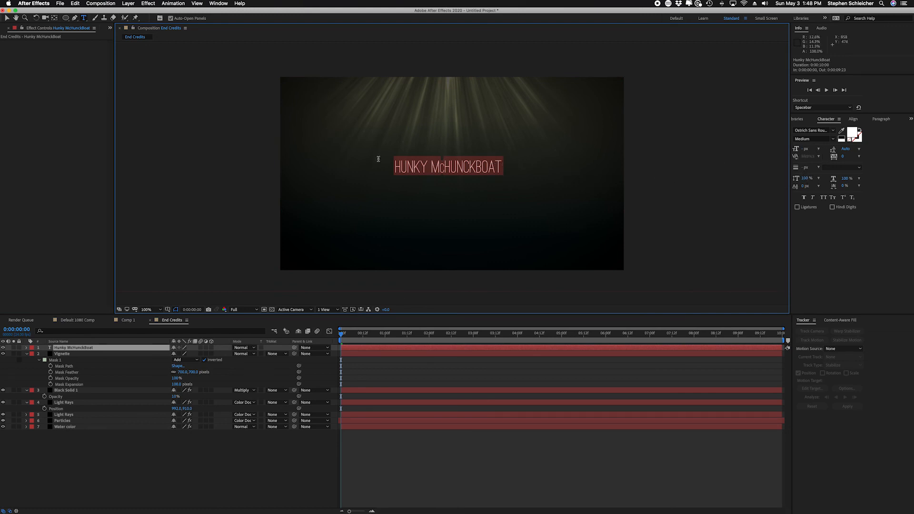
pyautogui.click(5, 17)
pyautogui.moveTo(502, 161); pyautogui.dragTo(571, 137)
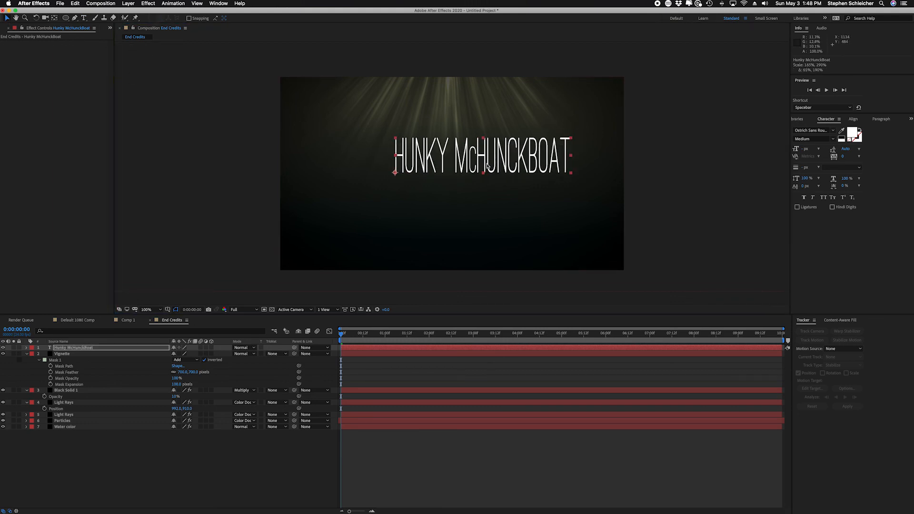
pyautogui.moveTo(489, 159); pyautogui.dragTo(457, 170)
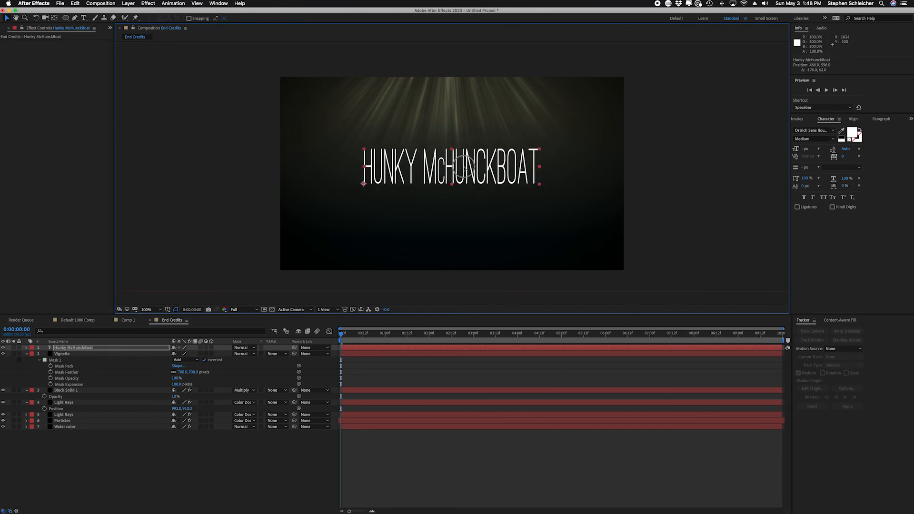
pyautogui.click(277, 465)
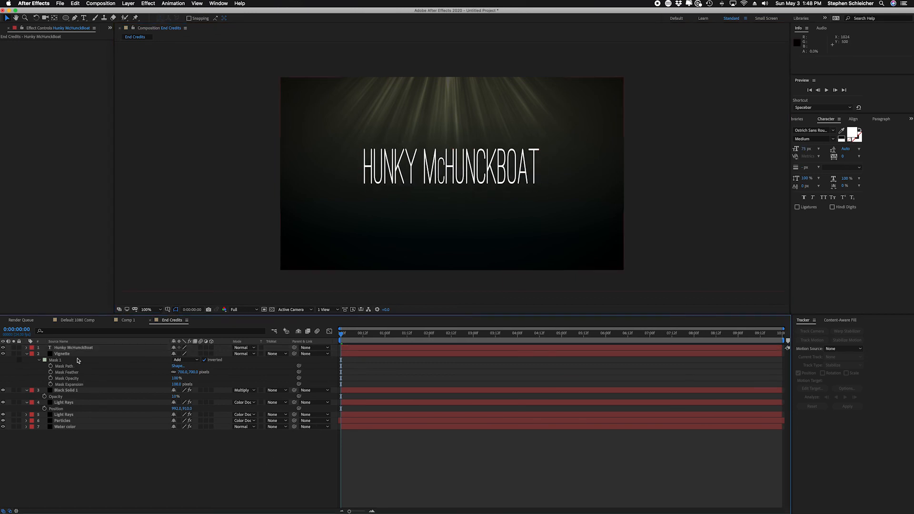
# - Set the name text layer's blending mode to Overlay and deselect it
pyautogui.click(78, 347)
pyautogui.click(240, 350)
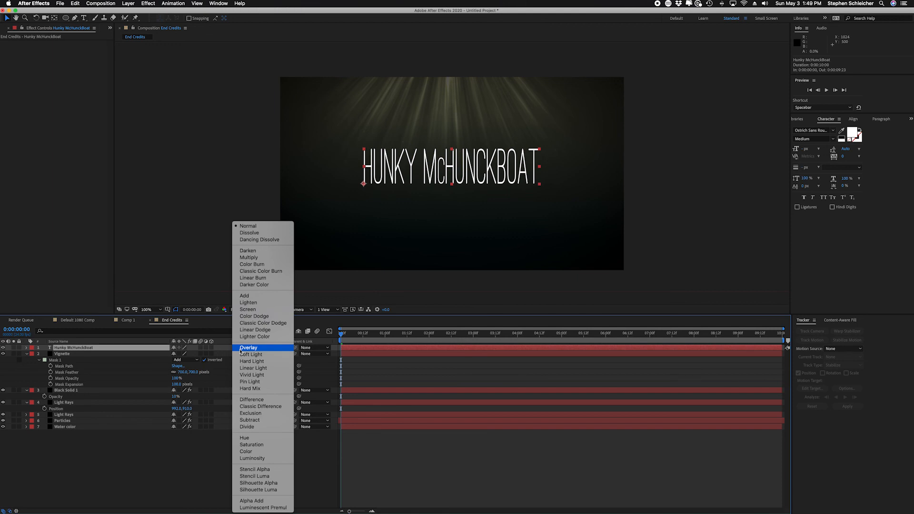
pyautogui.click(248, 347)
pyautogui.click(243, 471)
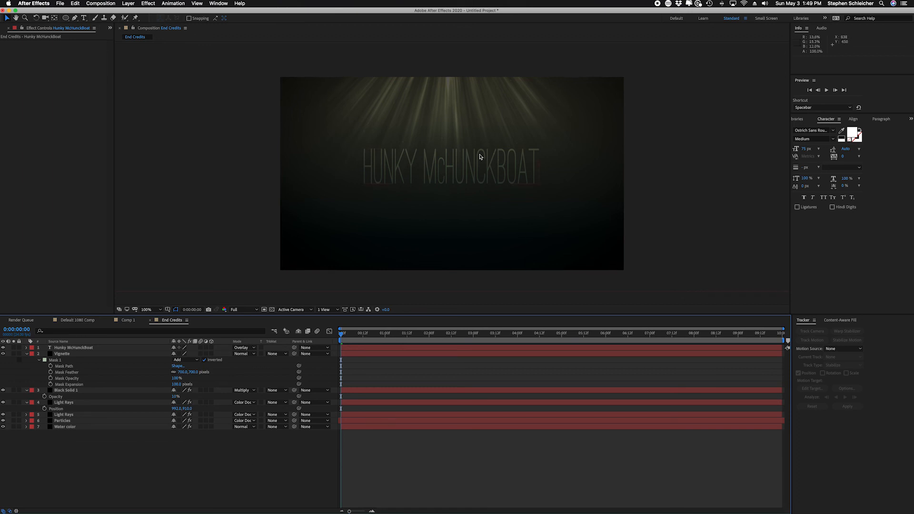
# - Nudge the name text slightly to the right and set its layer's blending mode to Normal
pyautogui.moveTo(462, 165); pyautogui.dragTo(466, 165)
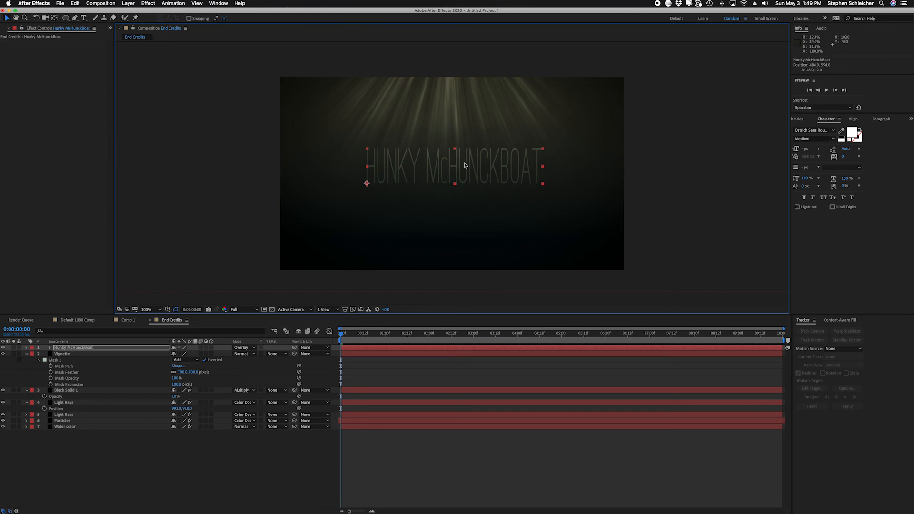
pyautogui.click(173, 4)
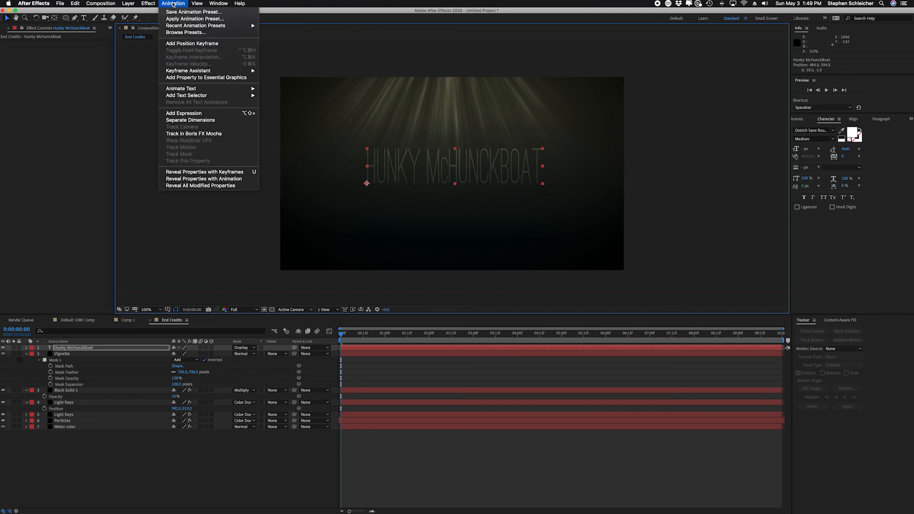
pyautogui.moveTo(185, 27)
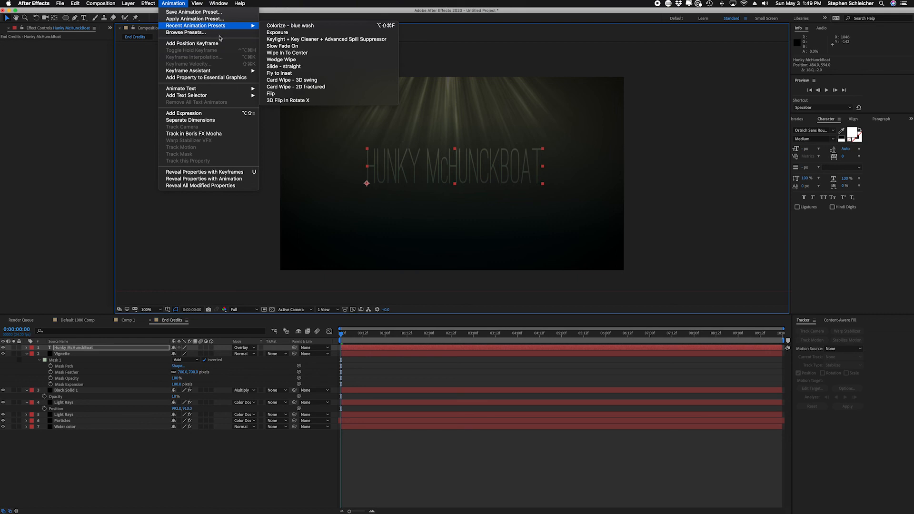
pyautogui.click(423, 328)
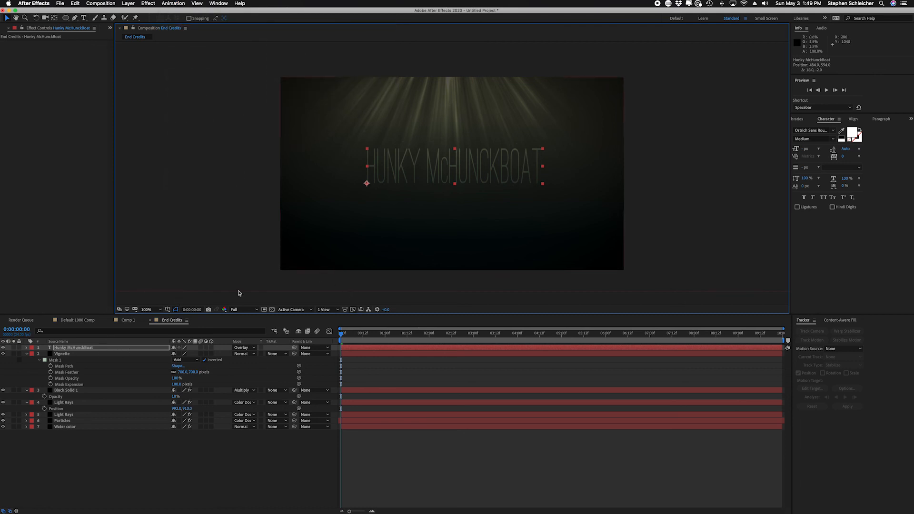
pyautogui.click(251, 348)
pyautogui.click(248, 225)
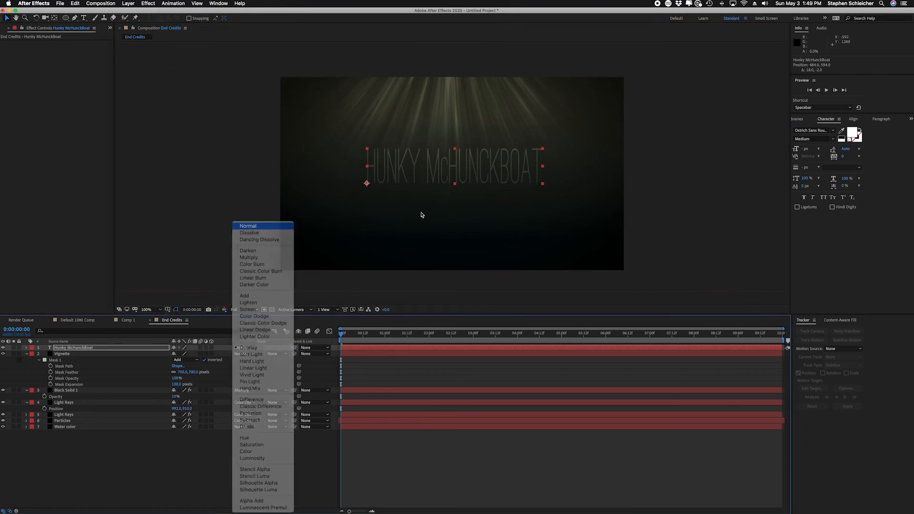
# - Set the name text's fill color to light gray with red, green and blue at 80, deselect it and preview the composition
pyautogui.click(851, 135)
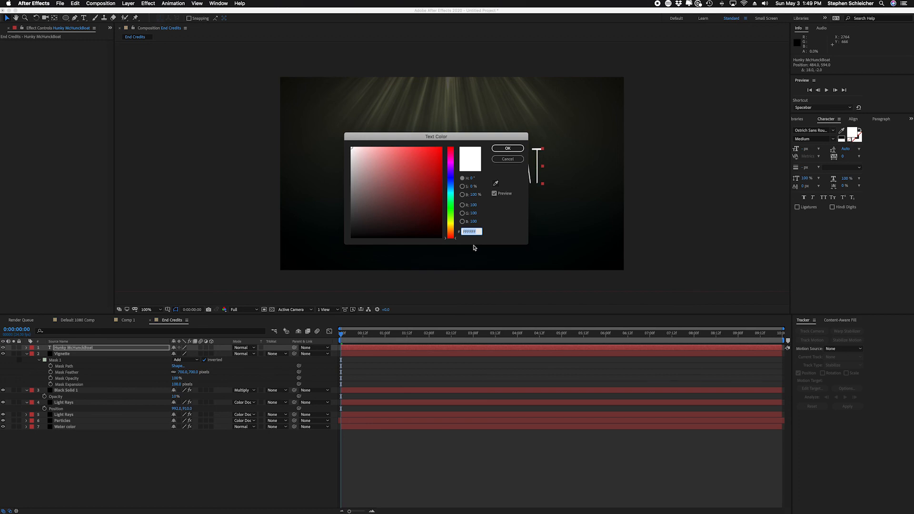
pyautogui.click(474, 205)
pyautogui.write('80')
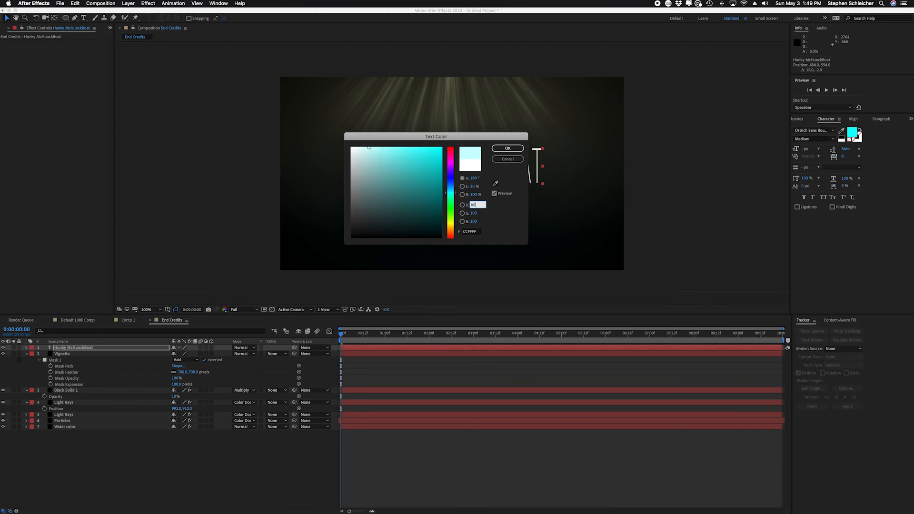
pyautogui.press('Tab')
pyautogui.write('80')
pyautogui.press('Tab')
pyautogui.write('80')
pyautogui.press('Tab')
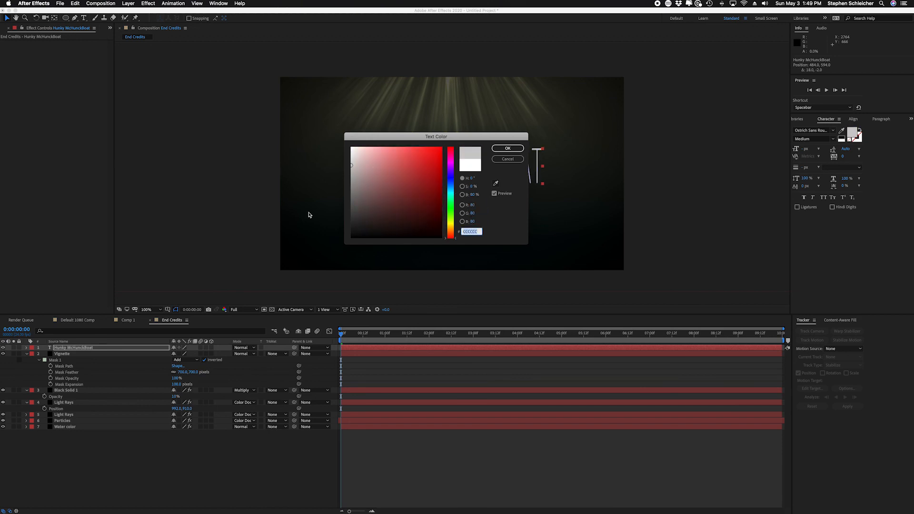
pyautogui.click(507, 148)
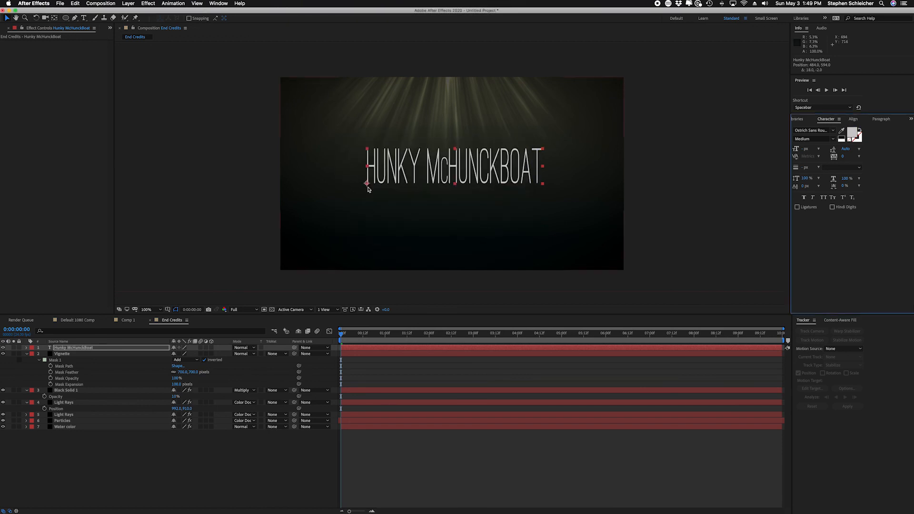
pyautogui.click(434, 468)
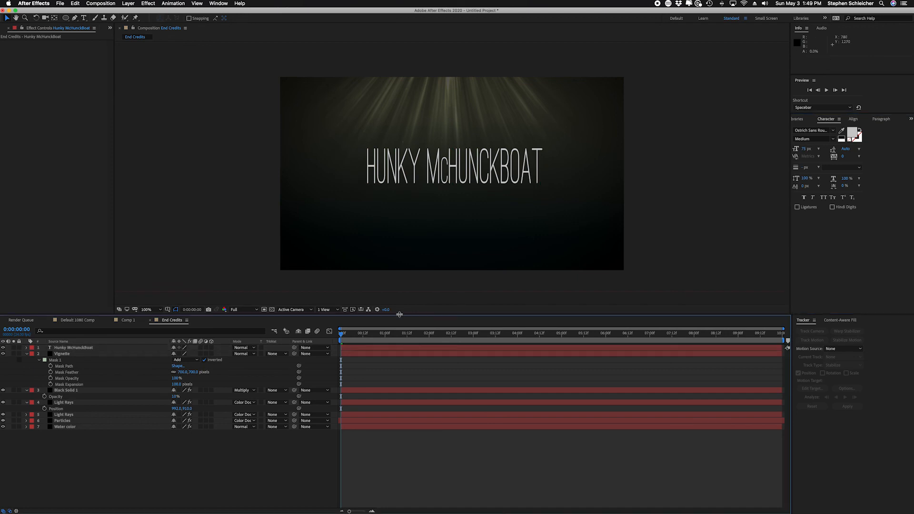
pyautogui.press('space')
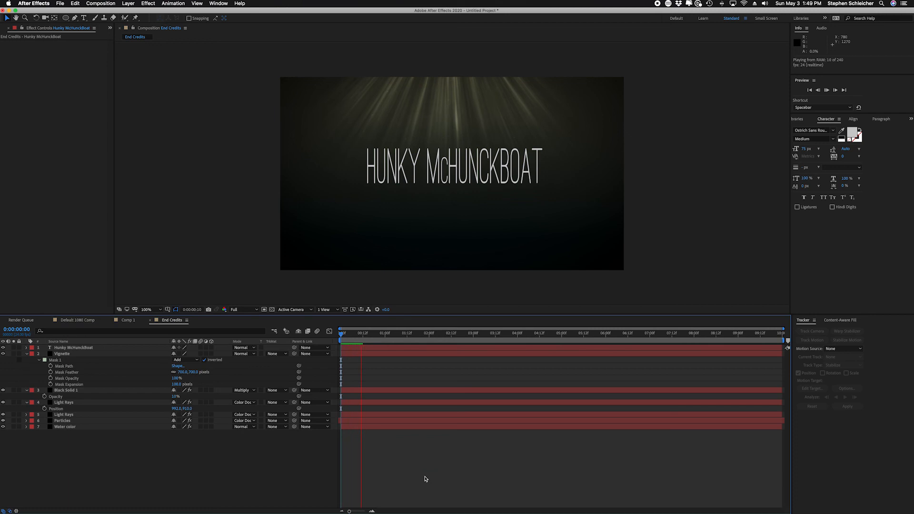